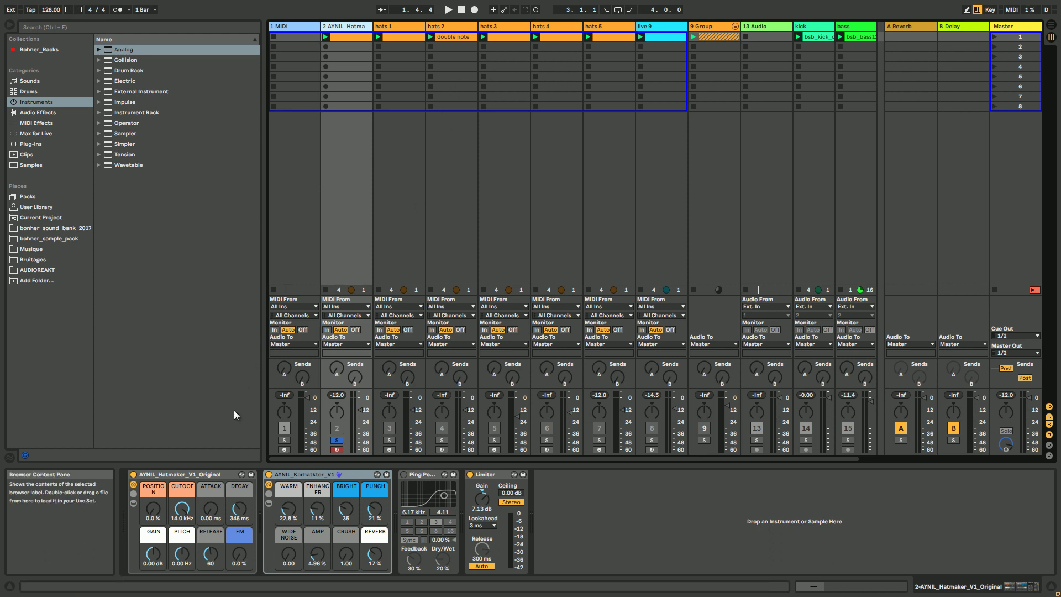
# Examine the devices inside the AYNIL_Hatmaker rack, hide them again, and listen to the set with the 9 Group track soloed.
pyautogui.click(134, 502)
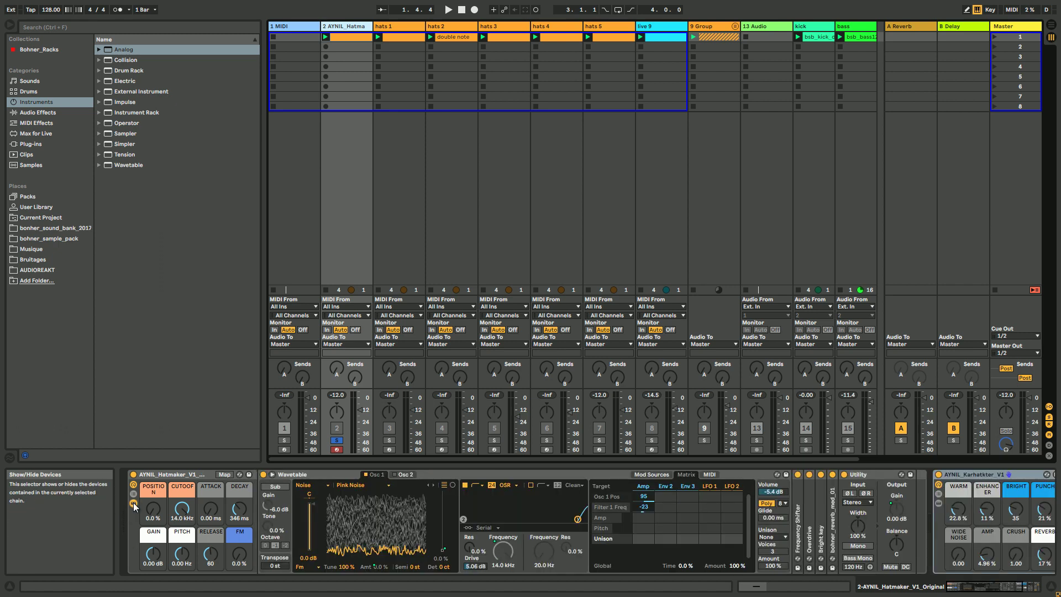
pyautogui.click(133, 503)
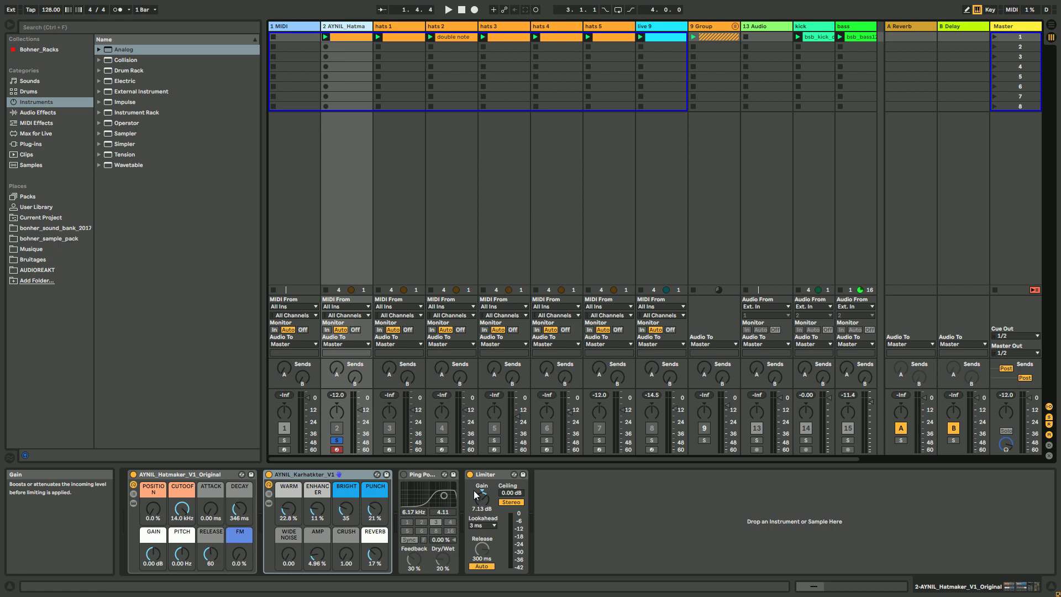
pyautogui.press('space')
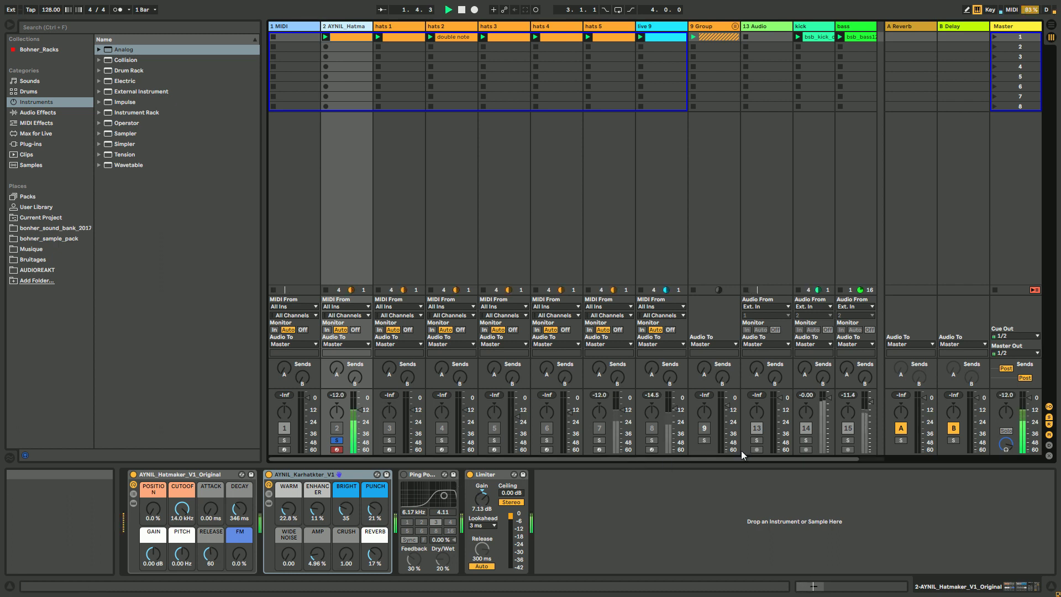
pyautogui.click(703, 440)
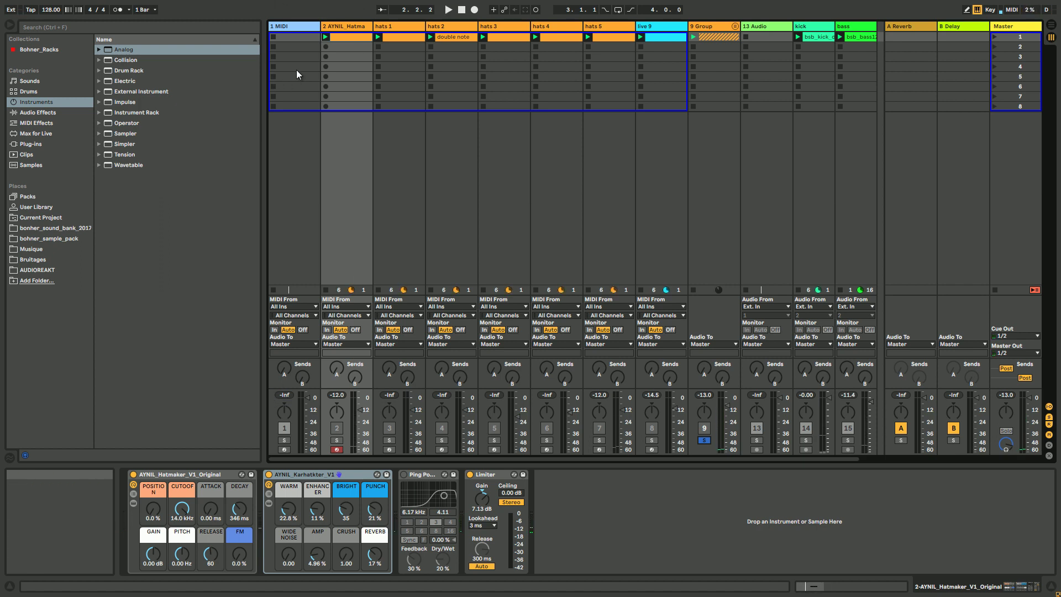
# Load the Analog instrument on the 1 MIDI track, switch off both oscillators and turn on the noise generator.
pyautogui.click(296, 24)
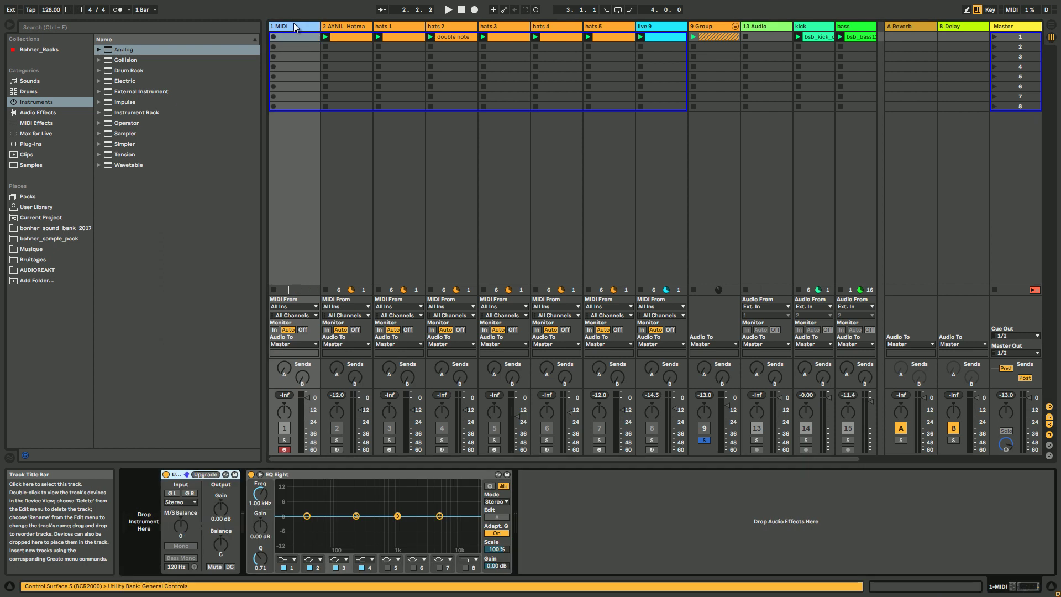
pyautogui.doubleClick(125, 50)
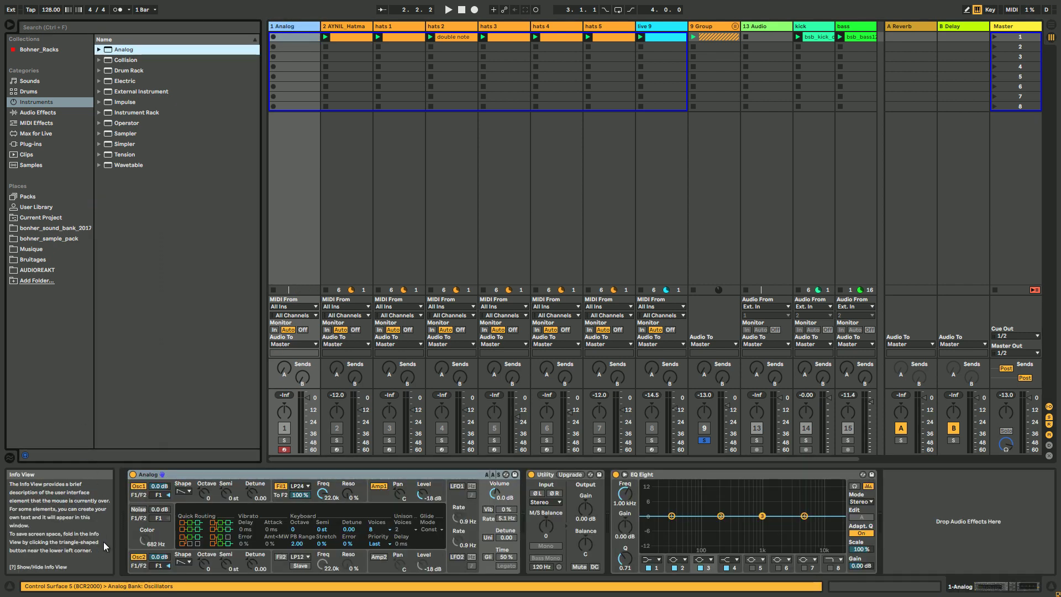
pyautogui.click(140, 493)
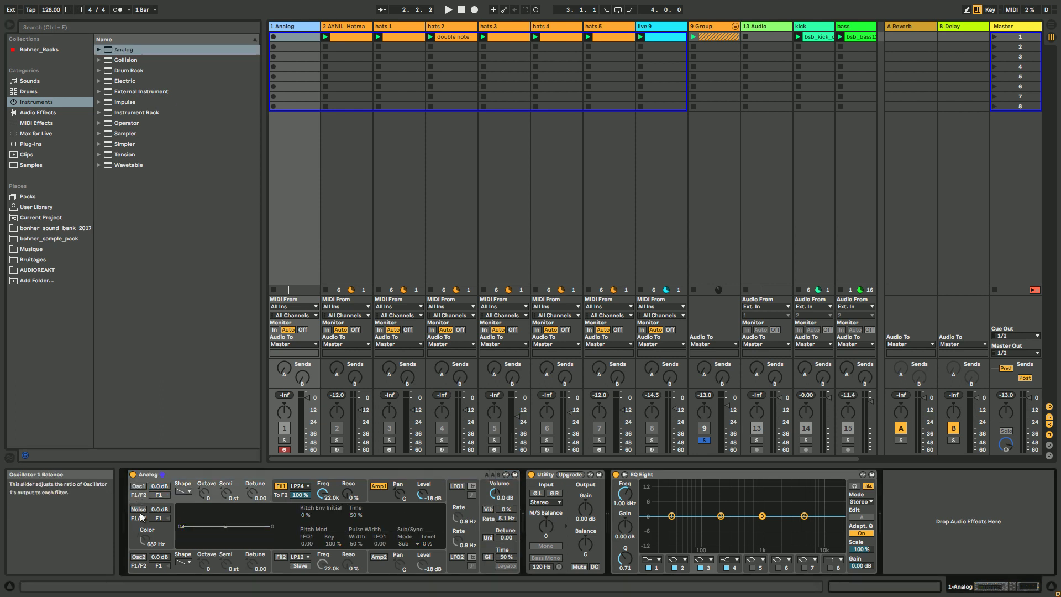
pyautogui.click(138, 509)
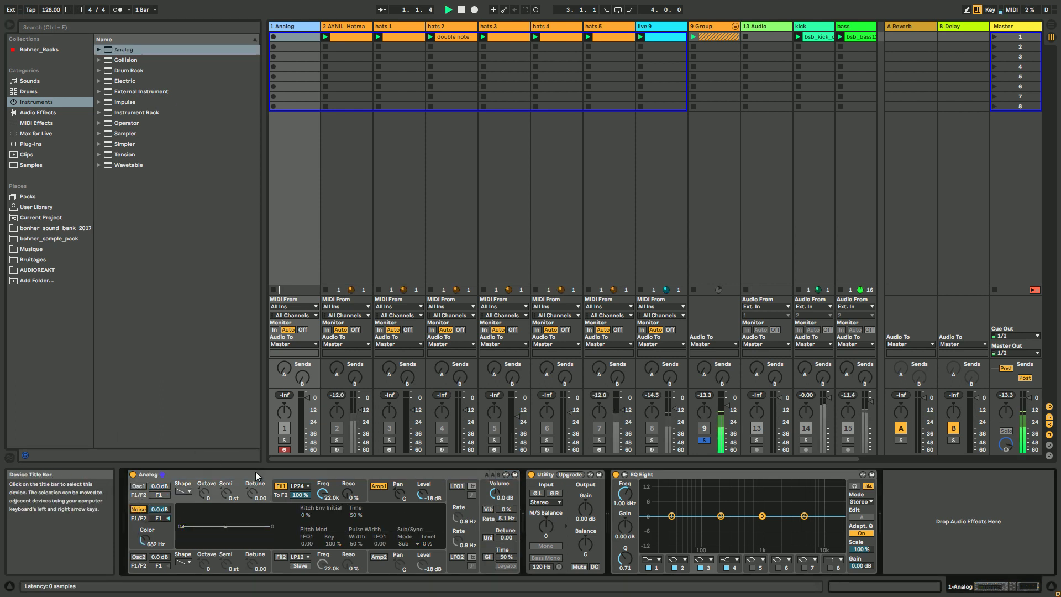
# Create a one-beat looping clip with a D1 note at 1.1.3 in the Analog track's first slot, and play it soloed.
pyautogui.click(296, 39)
pyautogui.doubleClick(296, 39)
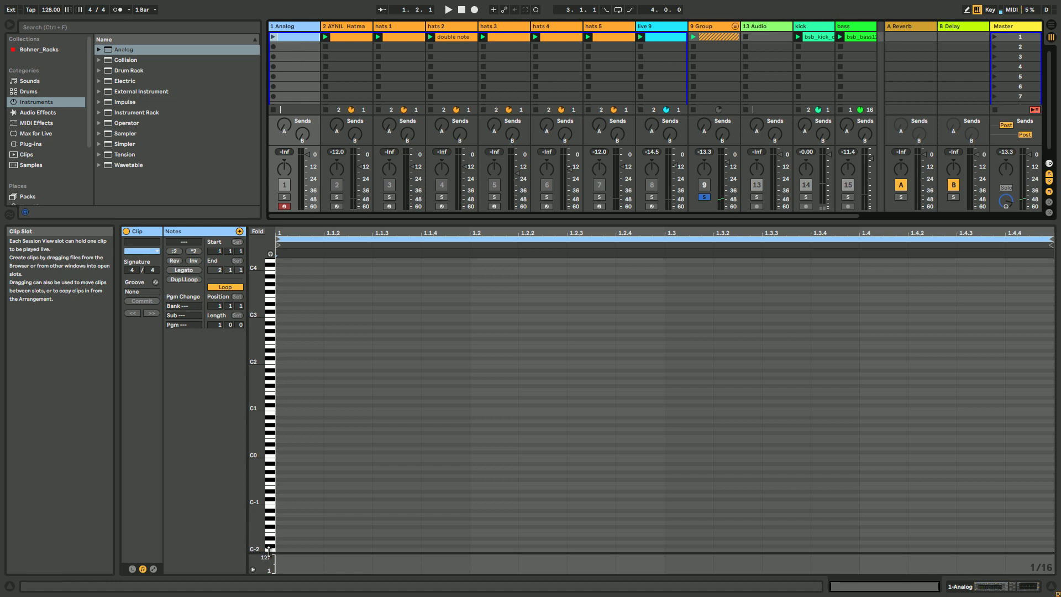
pyautogui.doubleClick(390, 402)
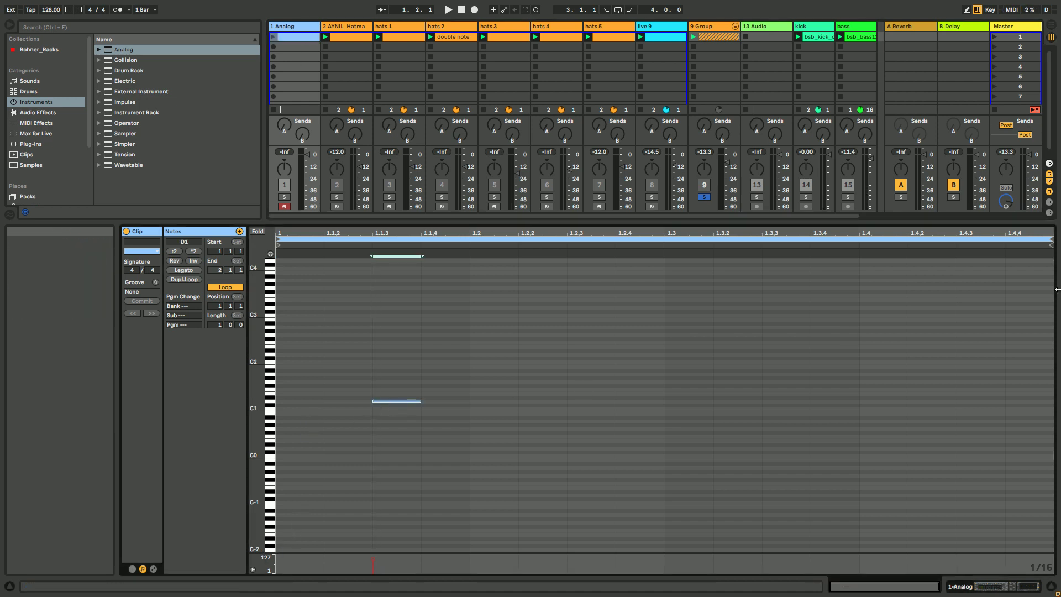
pyautogui.moveTo(1051, 245); pyautogui.dragTo(471, 252)
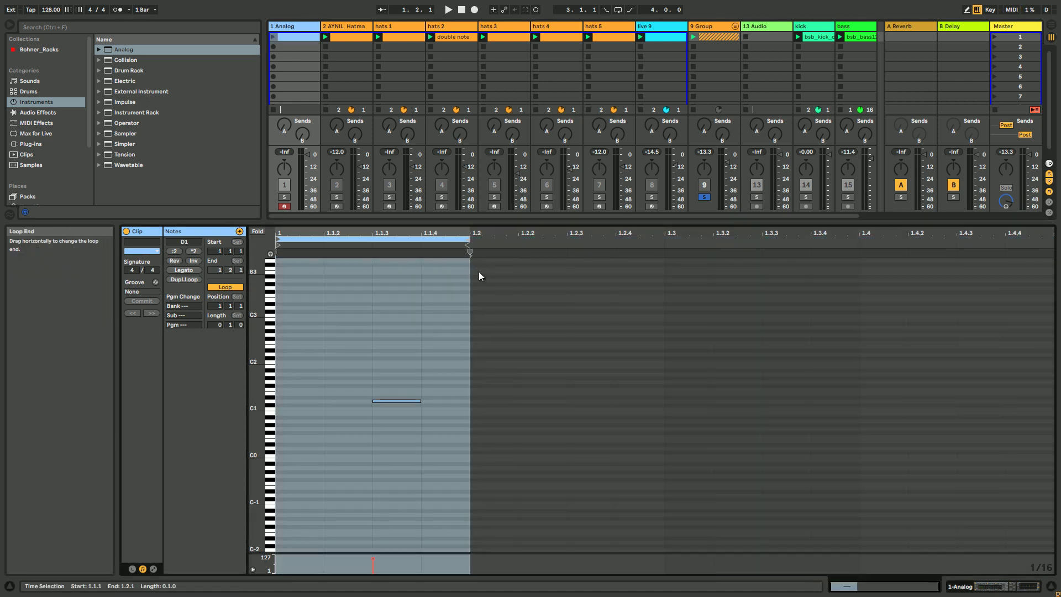
pyautogui.click(284, 196)
pyautogui.click(274, 37)
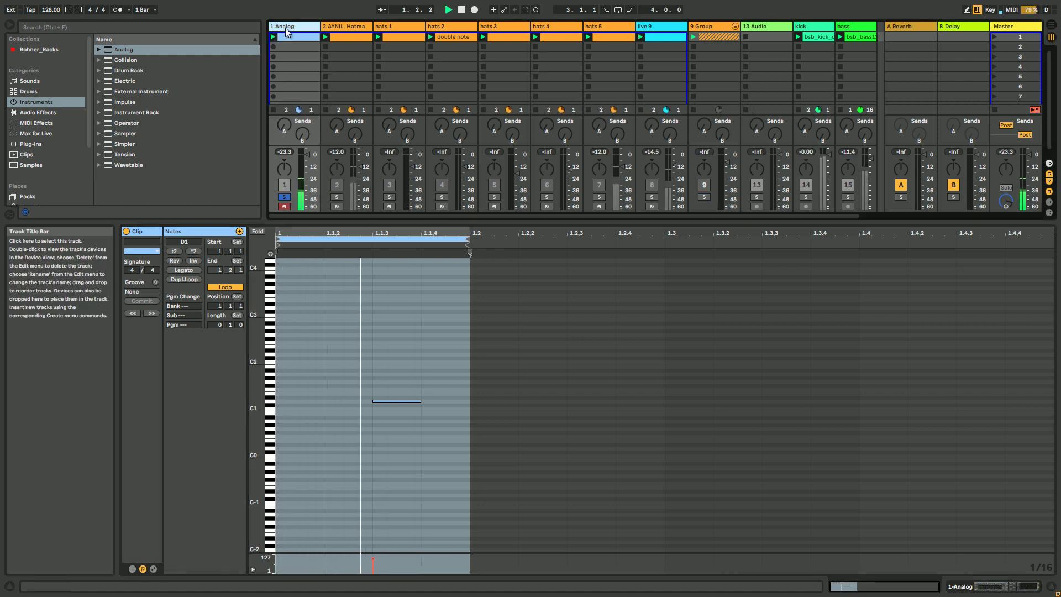
# Set Analog's noise color to 22 kHz, switch off Filter 1 and play the unfiltered noise.
pyautogui.doubleClick(286, 27)
pyautogui.moveTo(146, 539); pyautogui.dragTo(146, 539)
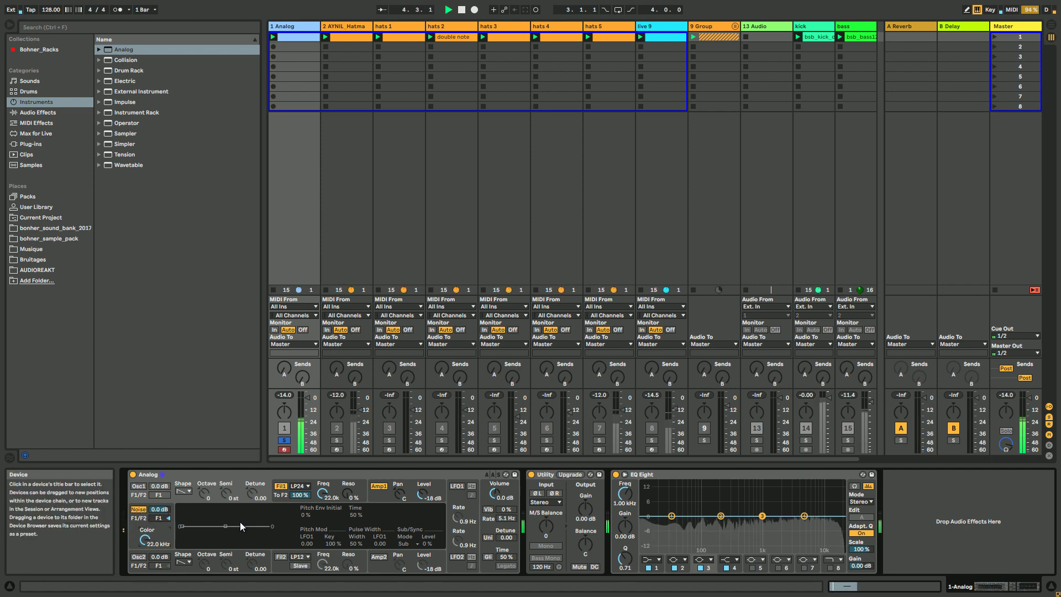
pyautogui.click(283, 489)
pyautogui.press('space')
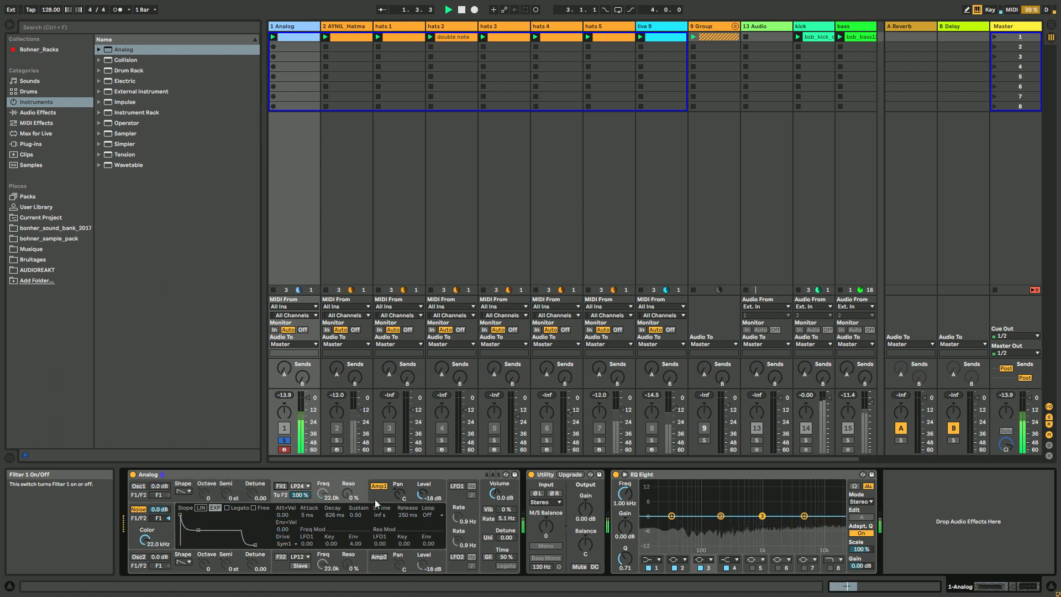
# Shape the Amp 1 envelope with a sustain of 0 and a decay of 150 ms while listening.
pyautogui.click(377, 499)
pyautogui.press('space')
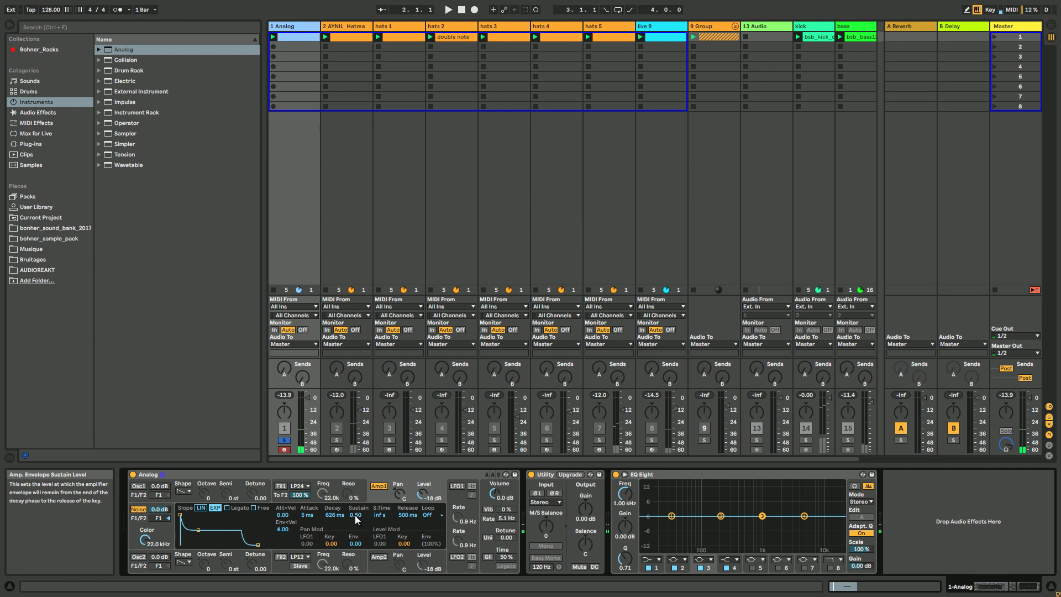
pyautogui.moveTo(355, 515); pyautogui.dragTo(355, 547)
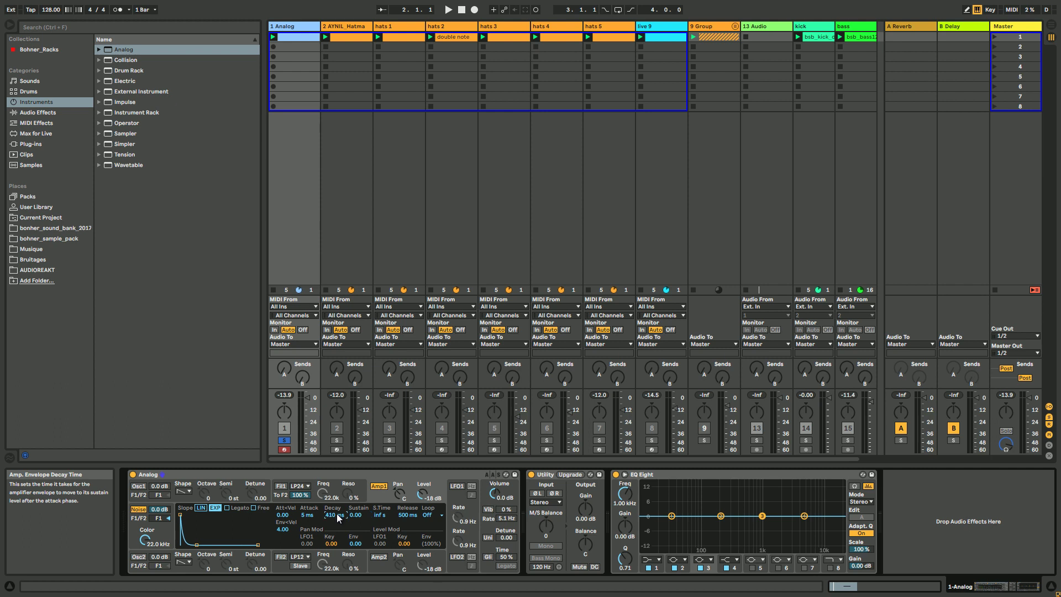
pyautogui.press('space')
pyautogui.moveTo(337, 515)
pyautogui.mouseDown()
pyautogui.moveTo(337, 524)
pyautogui.moveTo(337, 511)
pyautogui.mouseUp()
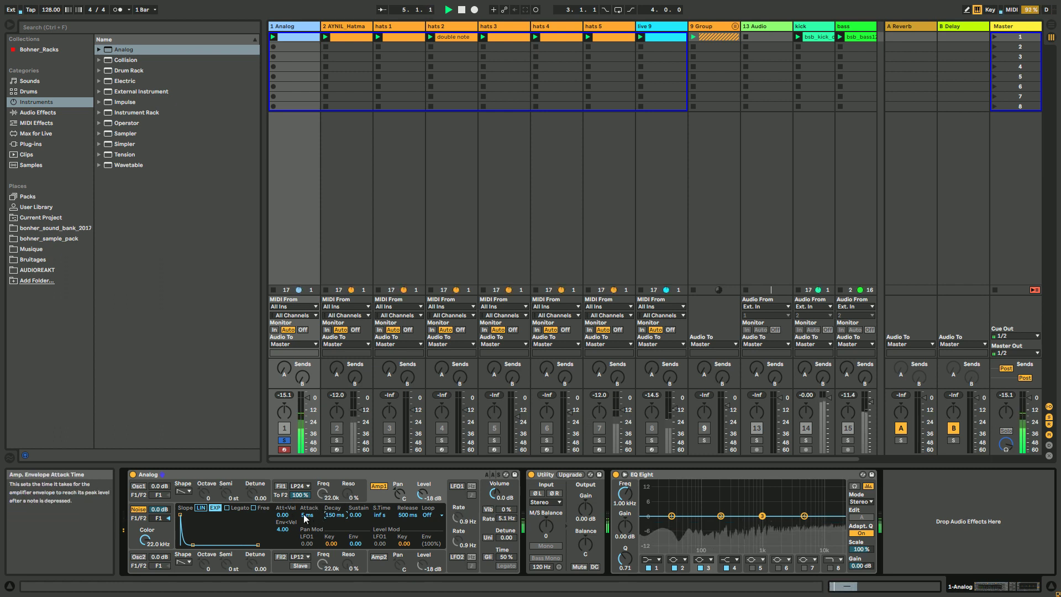
pyautogui.press('space')
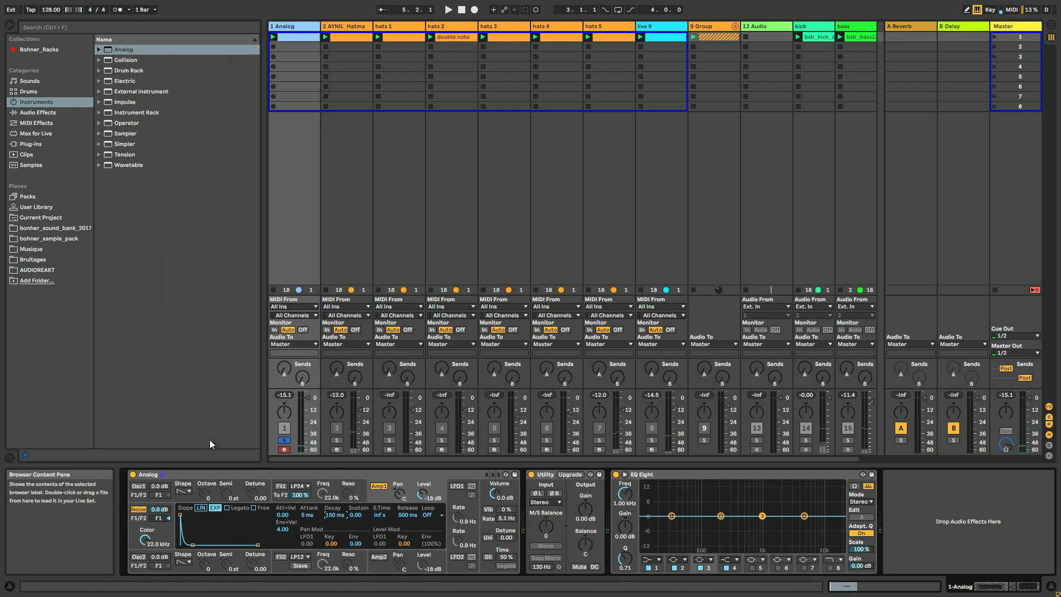
# Switch on Filter 1 and set its type to High-pass 24dB/oct.
pyautogui.click(284, 499)
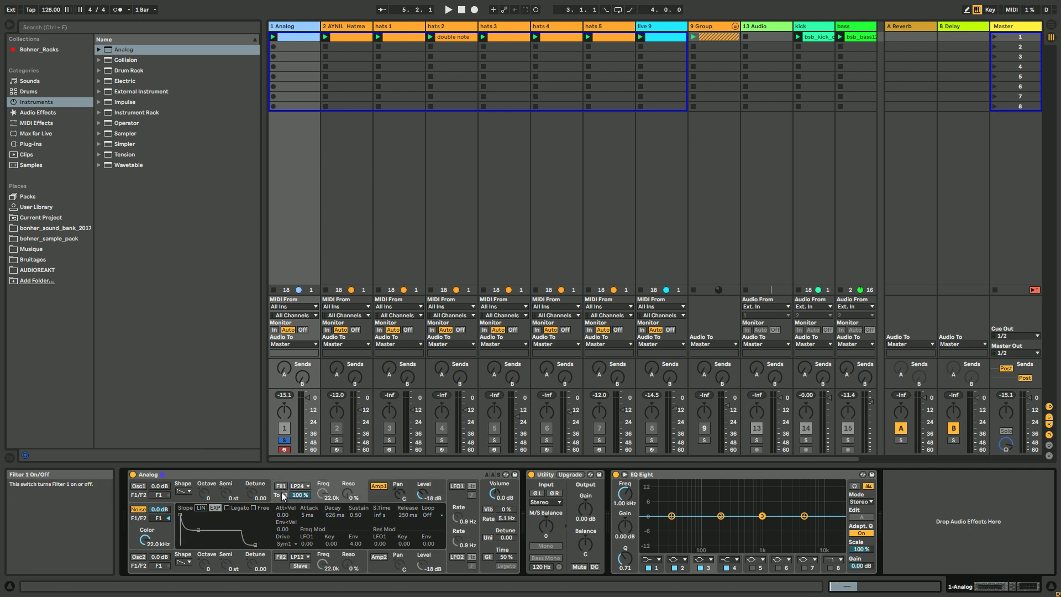
pyautogui.click(281, 485)
pyautogui.click(301, 486)
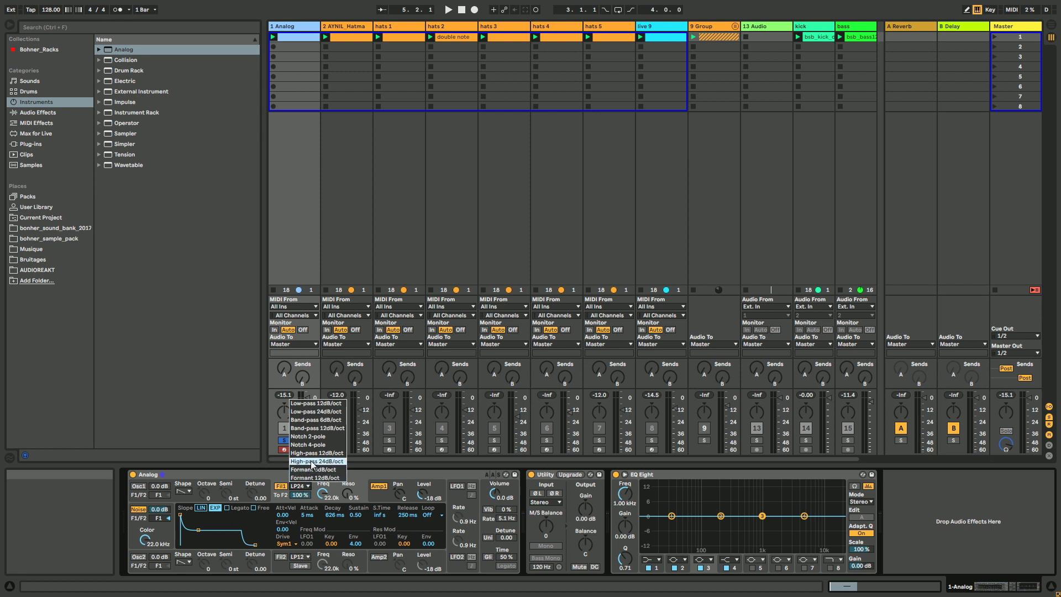
pyautogui.click(312, 461)
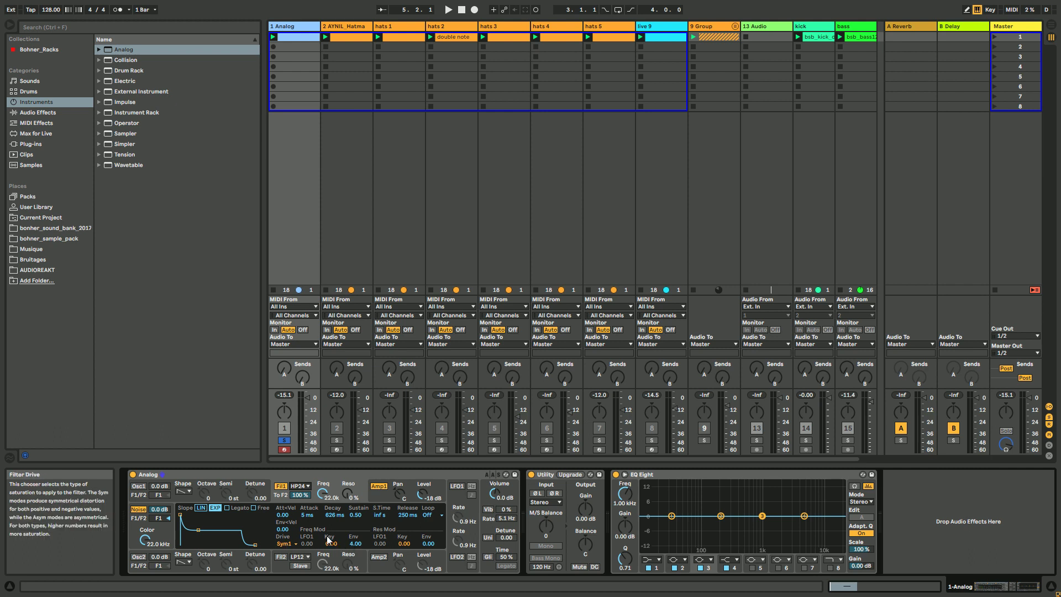
# Set Filter 1's envelope sustain to 0 and its cutoff envelope modulation to -16.
pyautogui.moveTo(353, 522); pyautogui.dragTo(353, 516)
pyautogui.press('space')
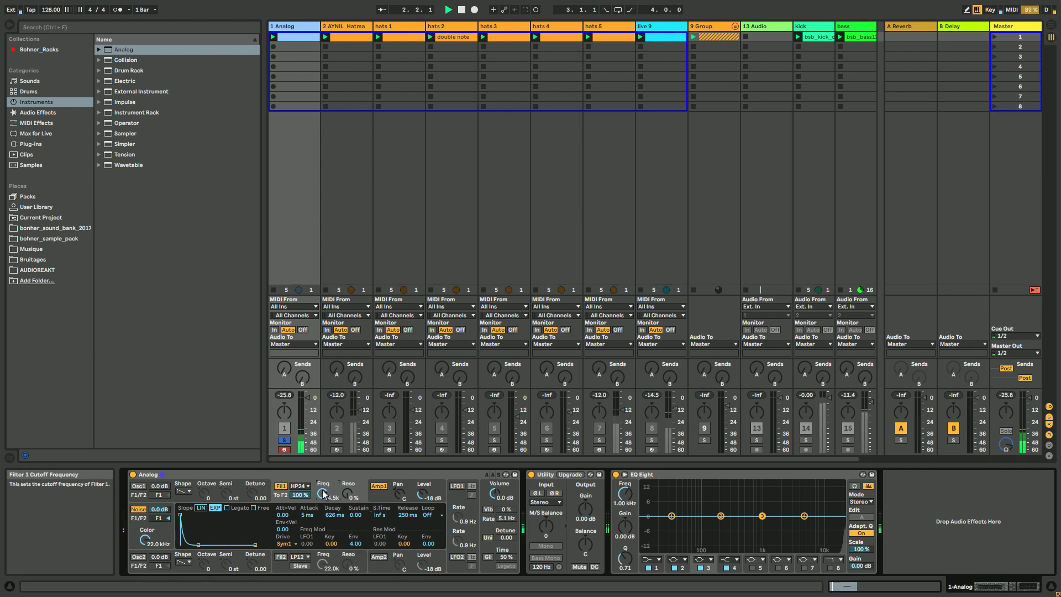
pyautogui.press('space')
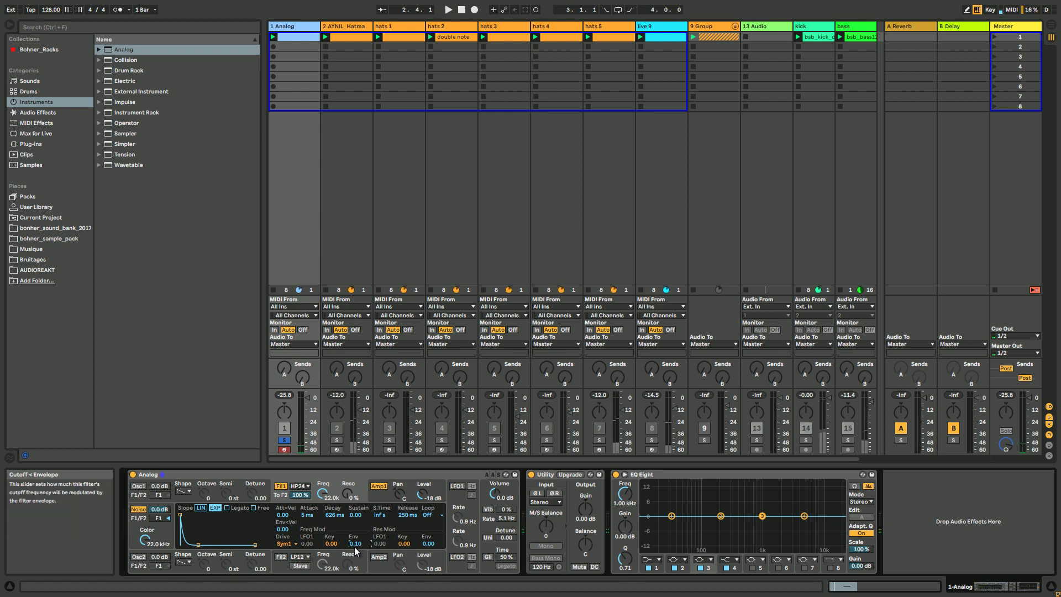
pyautogui.press('space')
pyautogui.moveTo(355, 548); pyautogui.dragTo(355, 586)
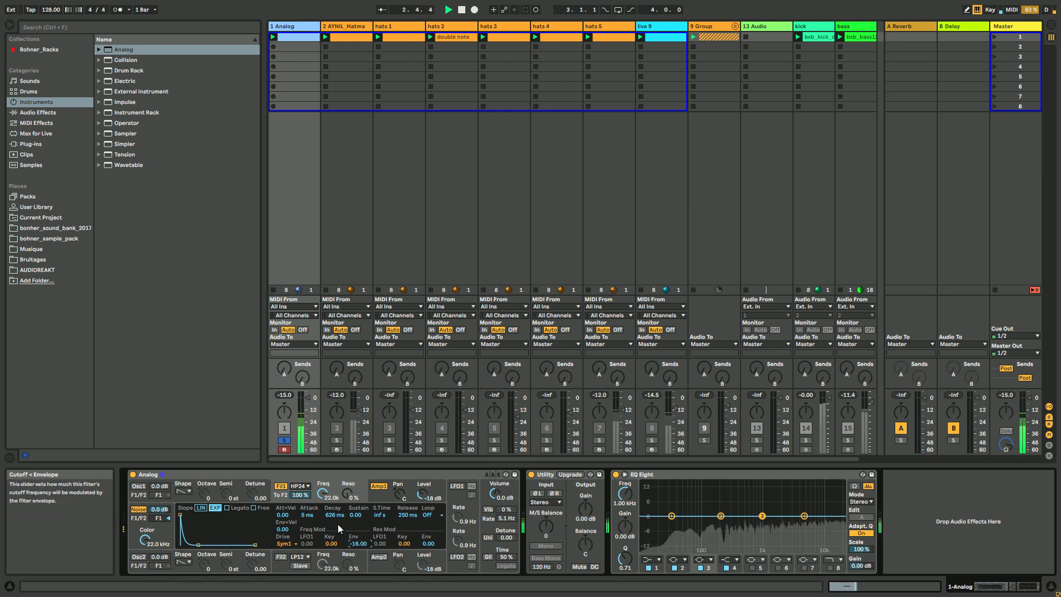
pyautogui.press('space')
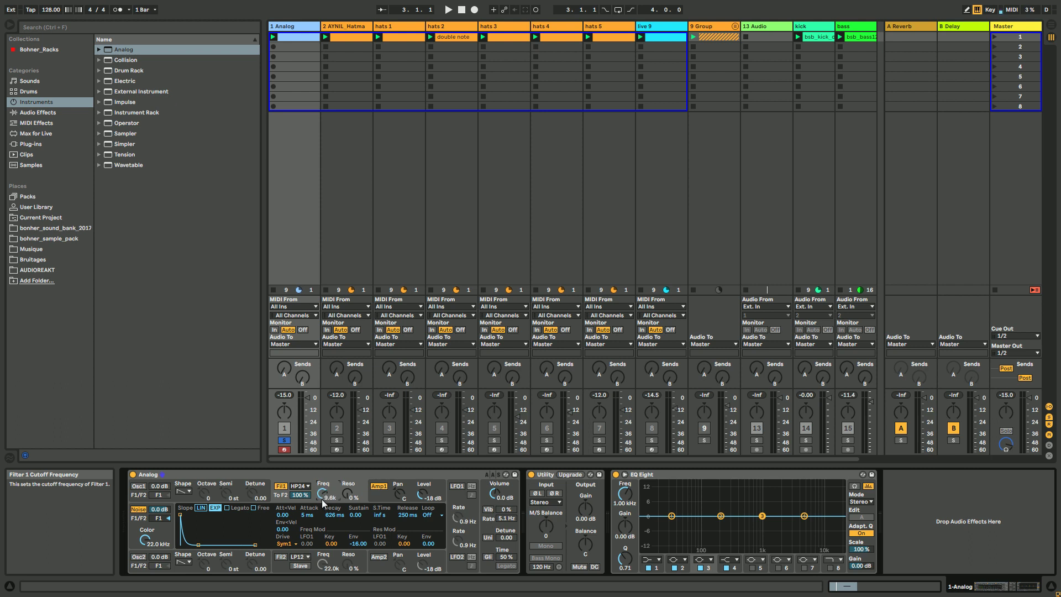
# Set Filter 1's envelope decay to 386 ms and its resonance to 17% during playback.
pyautogui.press('space')
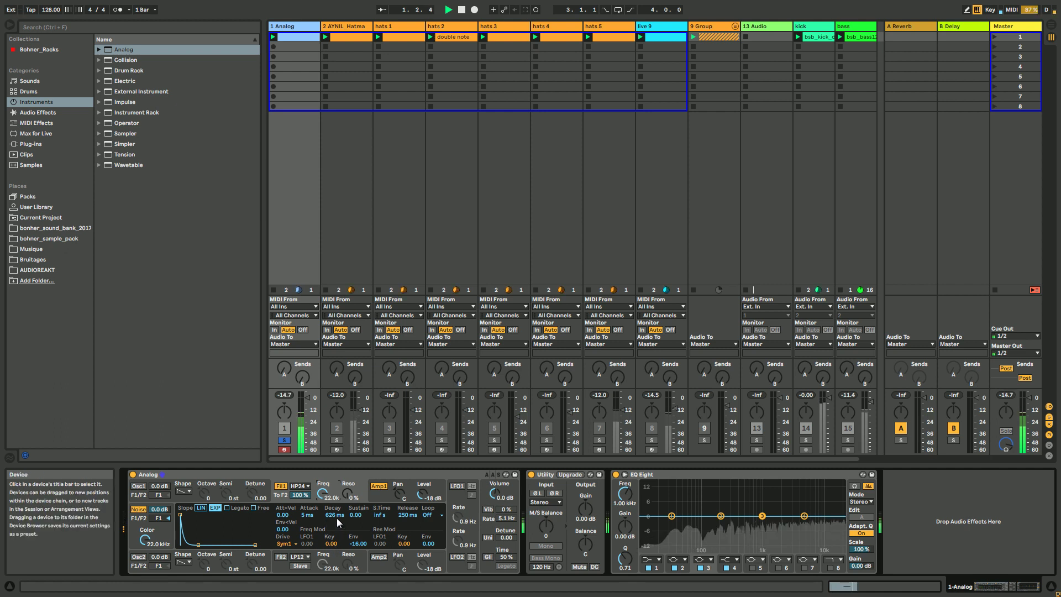
pyautogui.moveTo(336, 516)
pyautogui.mouseDown()
pyautogui.moveTo(336, 531)
pyautogui.moveTo(336, 510)
pyautogui.mouseUp()
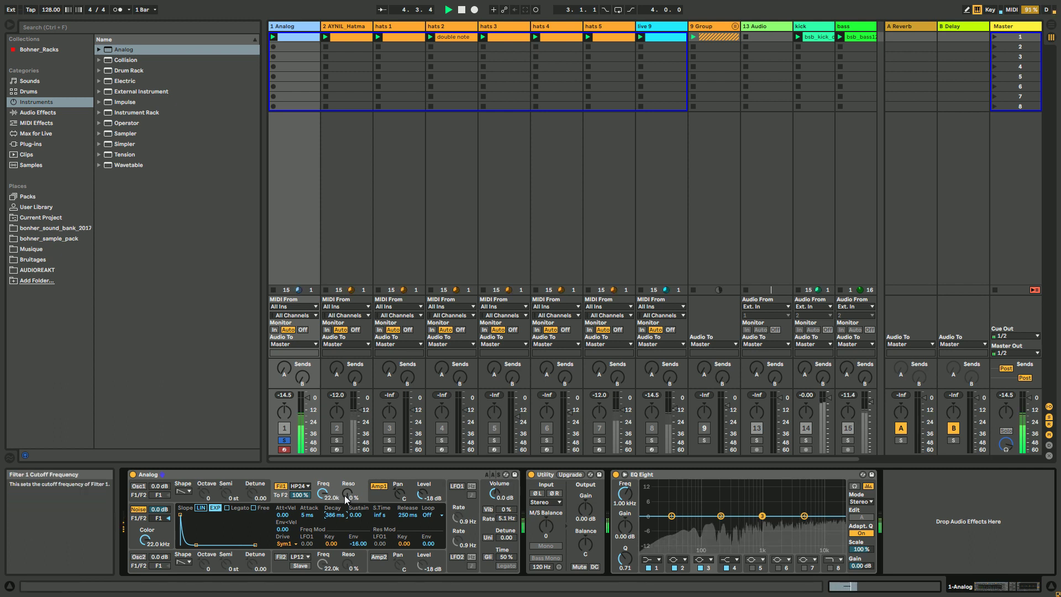
pyautogui.moveTo(347, 495); pyautogui.dragTo(347, 495)
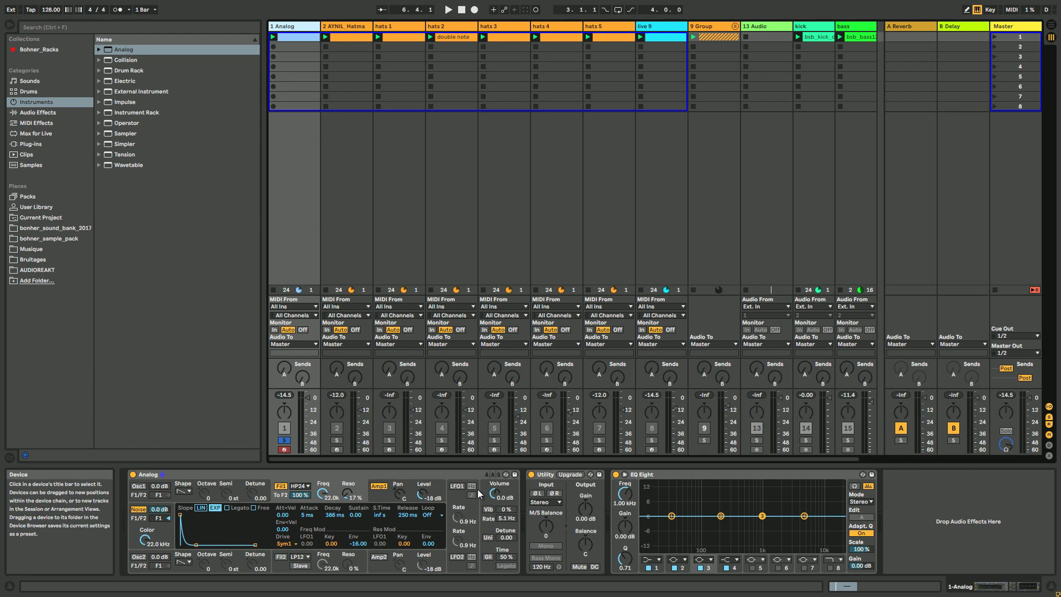
# Enable LFO 1 with a triangle wave at 100% width and a tempo-synced rate of 1/4.
pyautogui.click(457, 486)
pyautogui.click(283, 515)
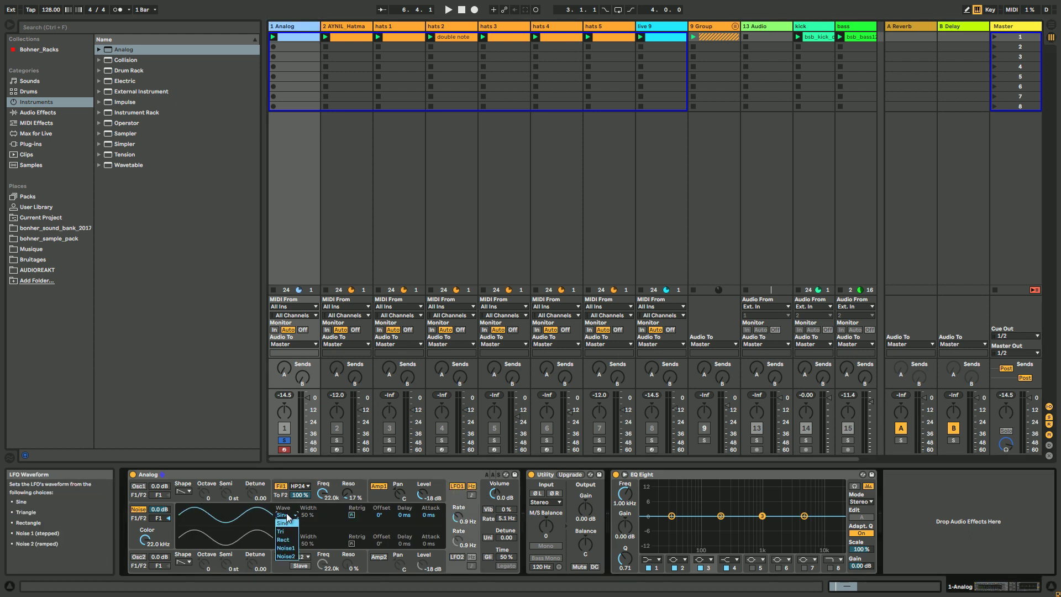
pyautogui.click(284, 522)
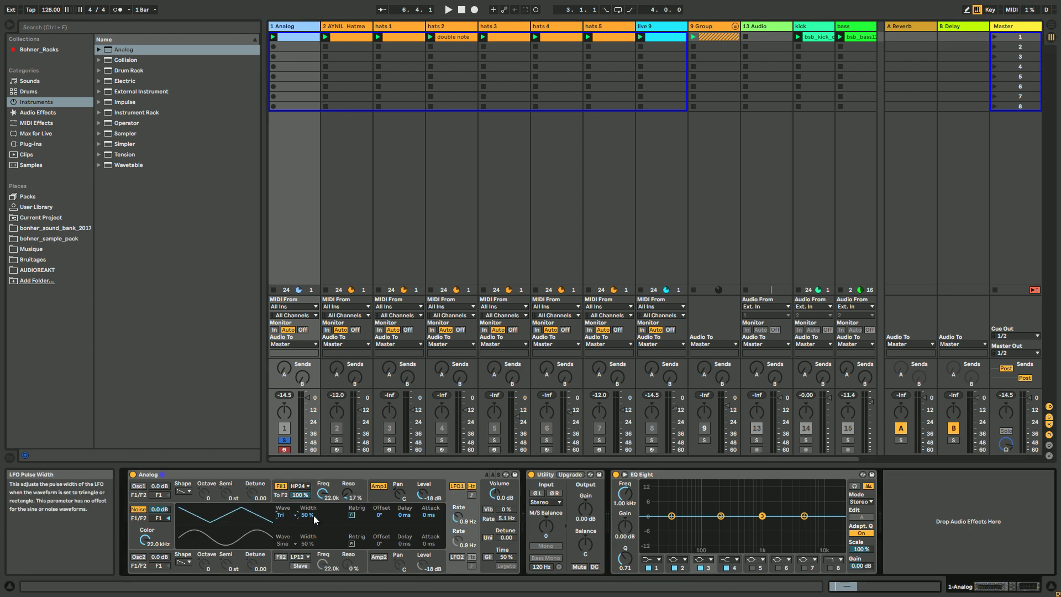
pyautogui.moveTo(307, 516); pyautogui.dragTo(308, 500)
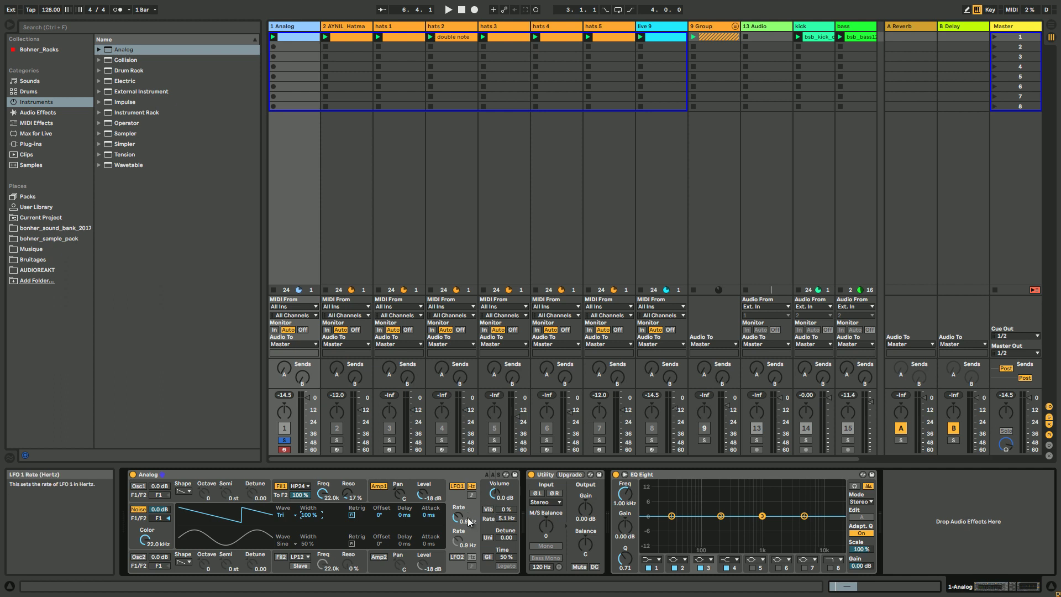
pyautogui.click(471, 495)
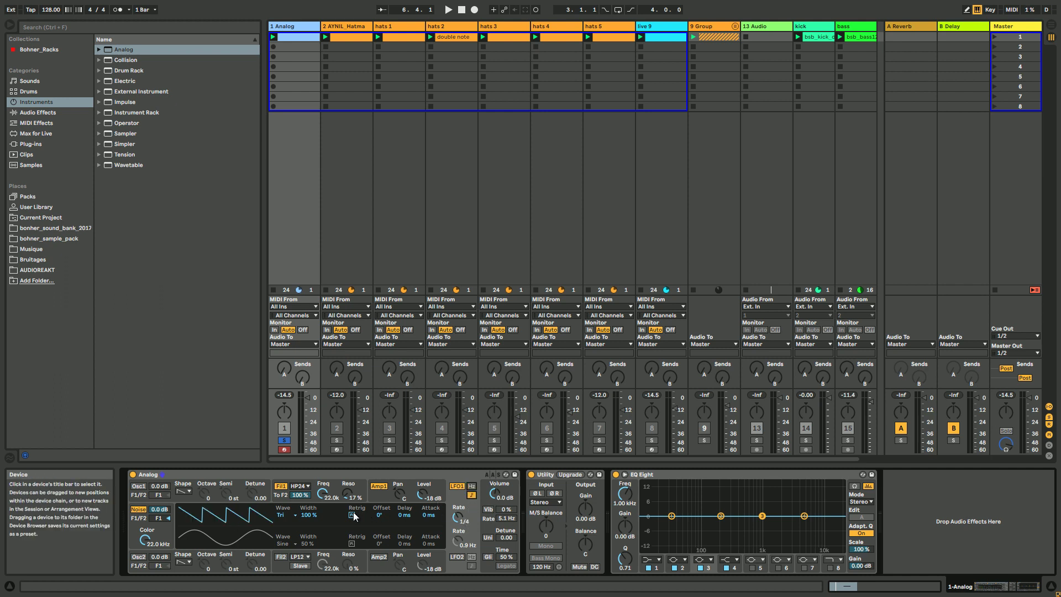
# Set Amp 1's level modulation from LFO 1 to 1.00, restoring the envelope pan modulation to 0.
pyautogui.click(378, 500)
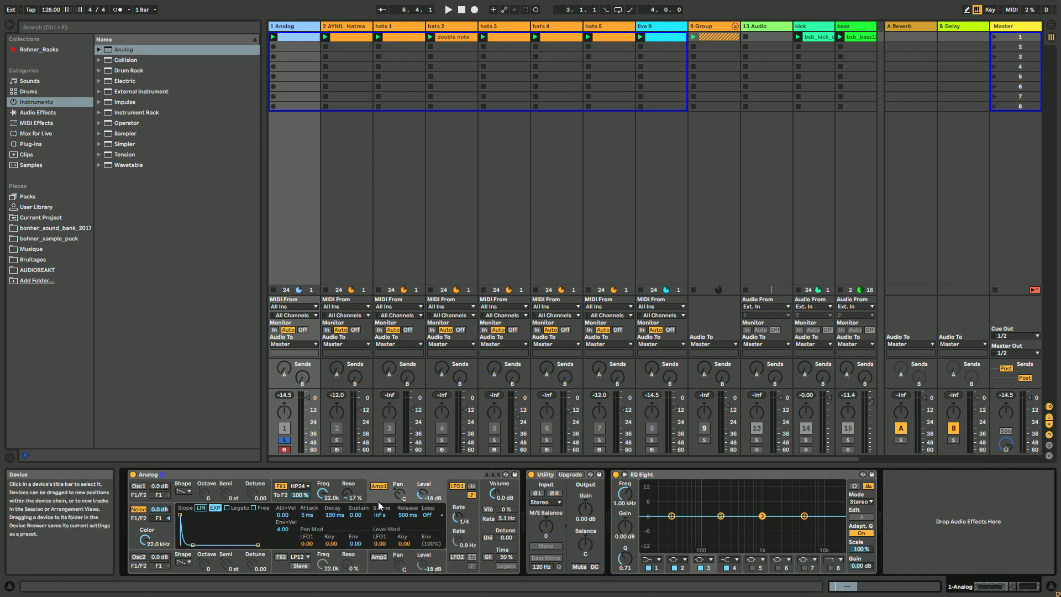
pyautogui.press('space')
pyautogui.moveTo(356, 547); pyautogui.dragTo(355, 562)
pyautogui.doubleClick(356, 544)
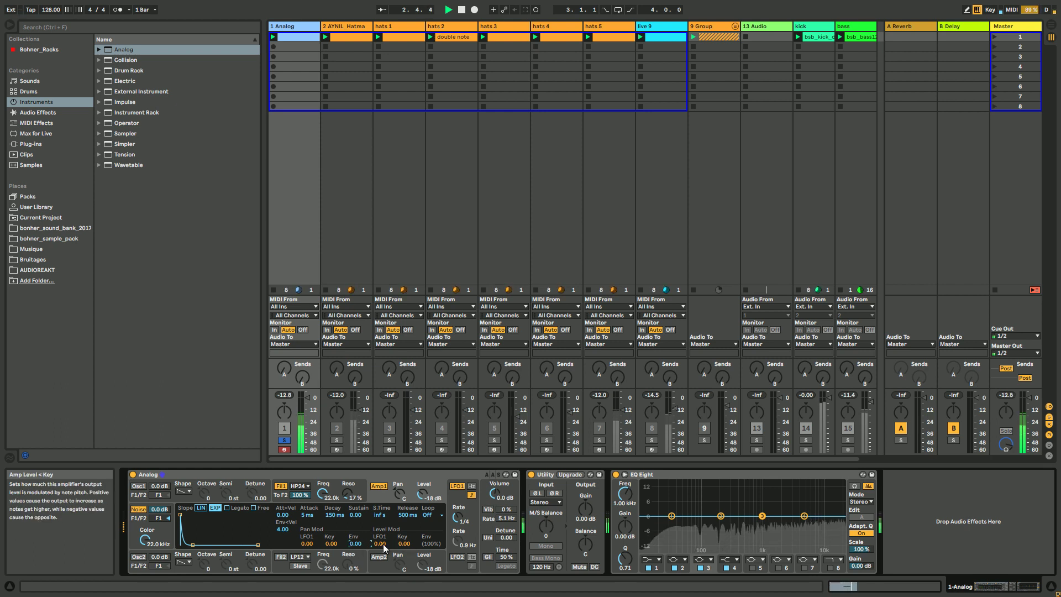
pyautogui.moveTo(383, 543); pyautogui.dragTo(385, 442)
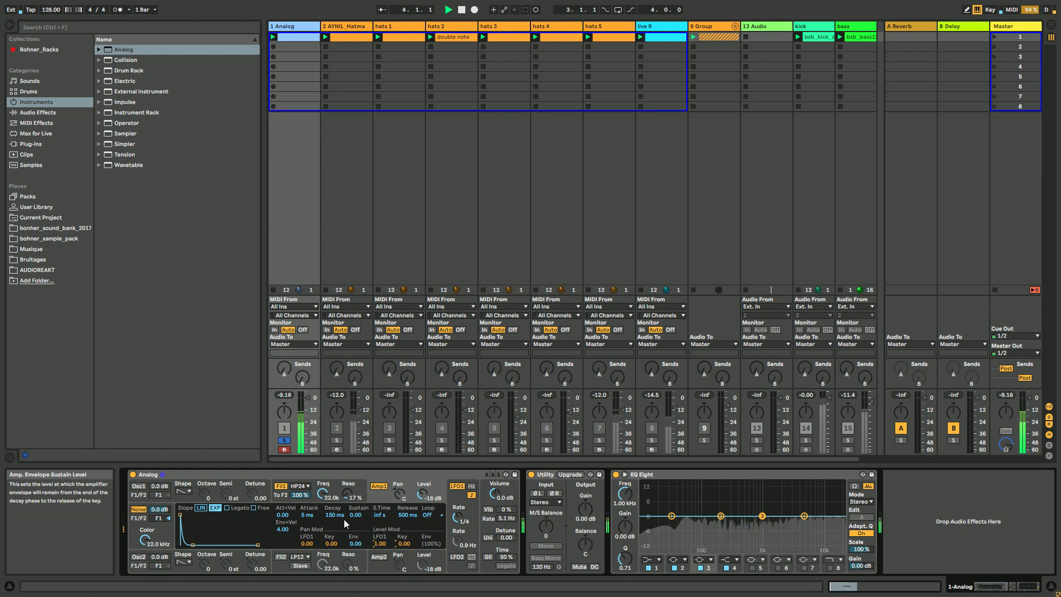
# Review Analog's Filter 1, Amp 1 and LFO 1 settings, and look at the devices on the AYNIL_Hatmaker and hats 1 tracks.
pyautogui.click(286, 500)
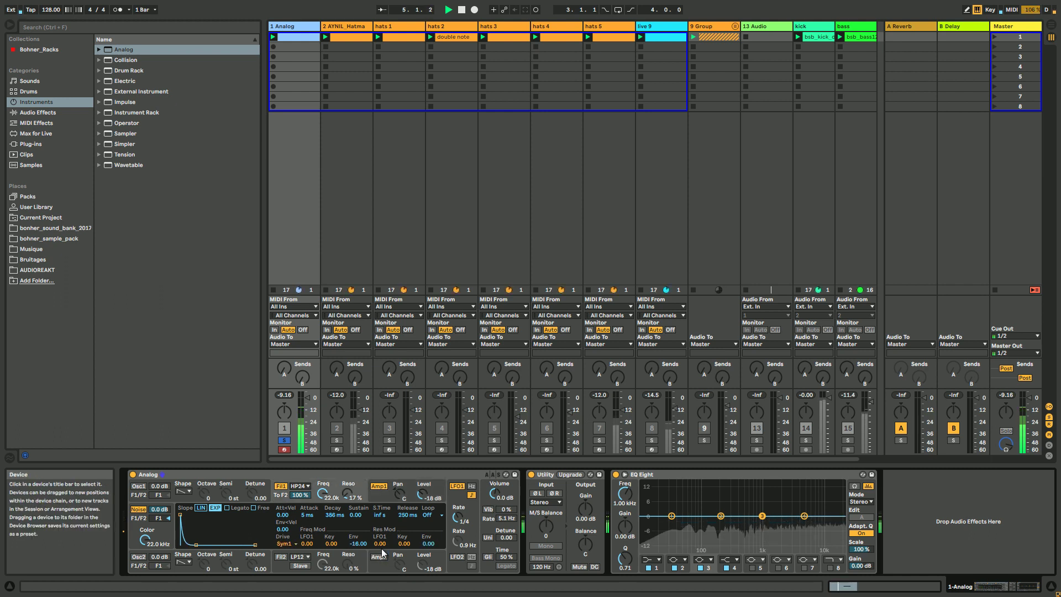
pyautogui.click(389, 497)
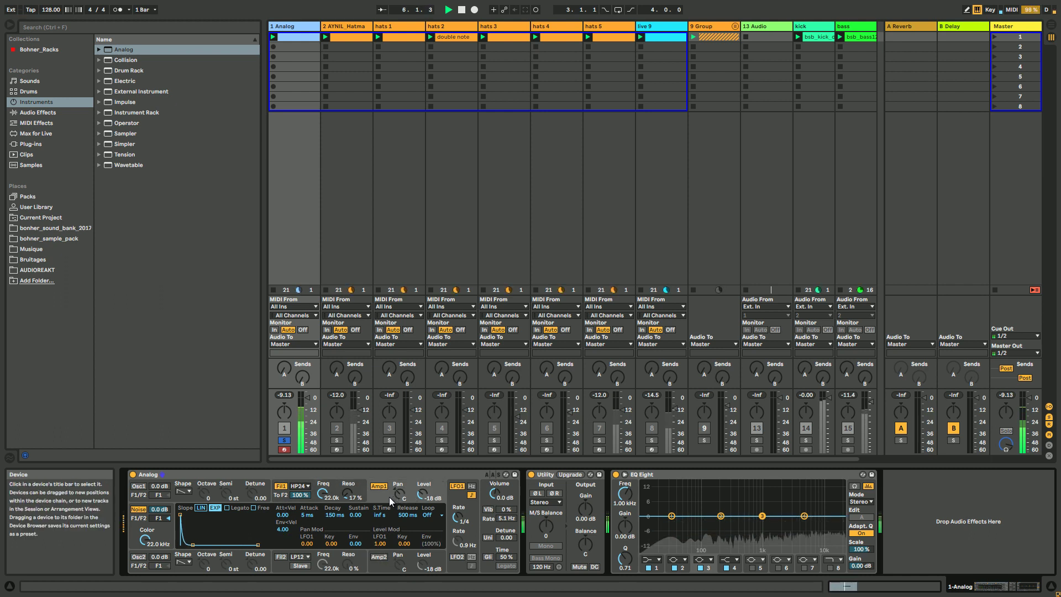
pyautogui.click(468, 515)
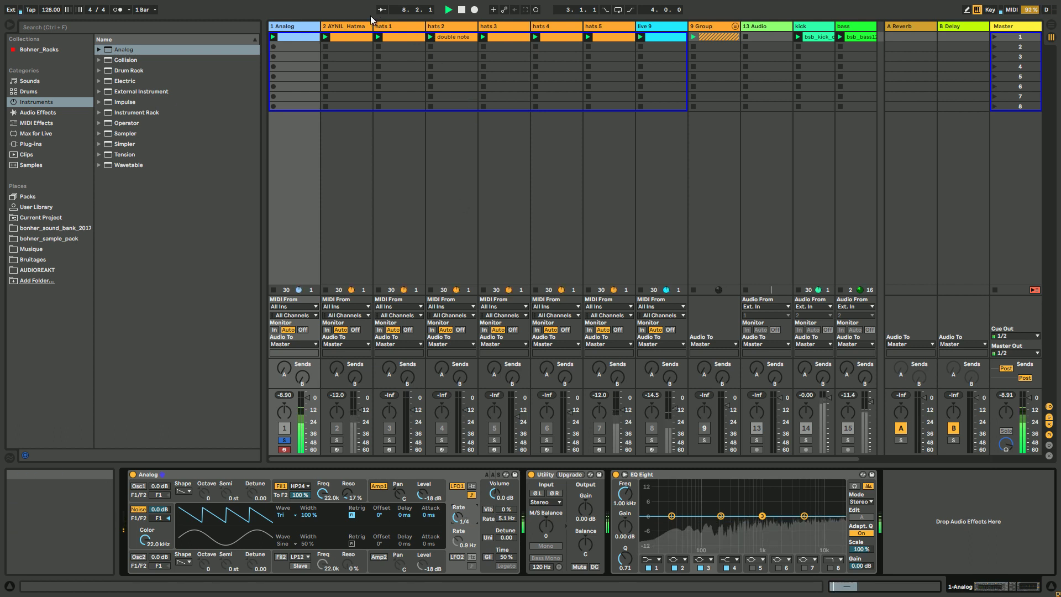
pyautogui.click(349, 25)
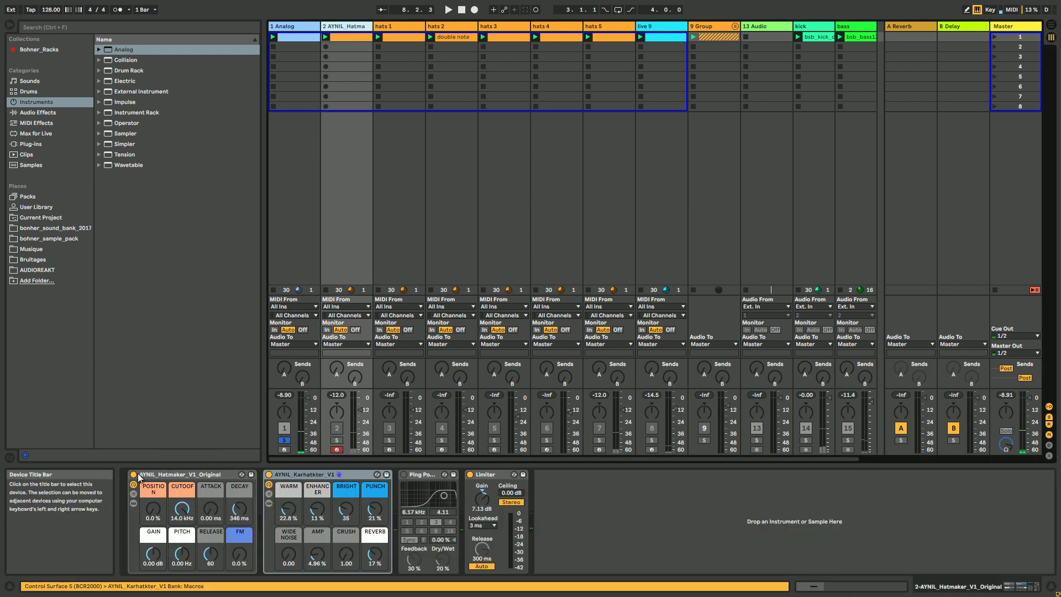
pyautogui.click(411, 33)
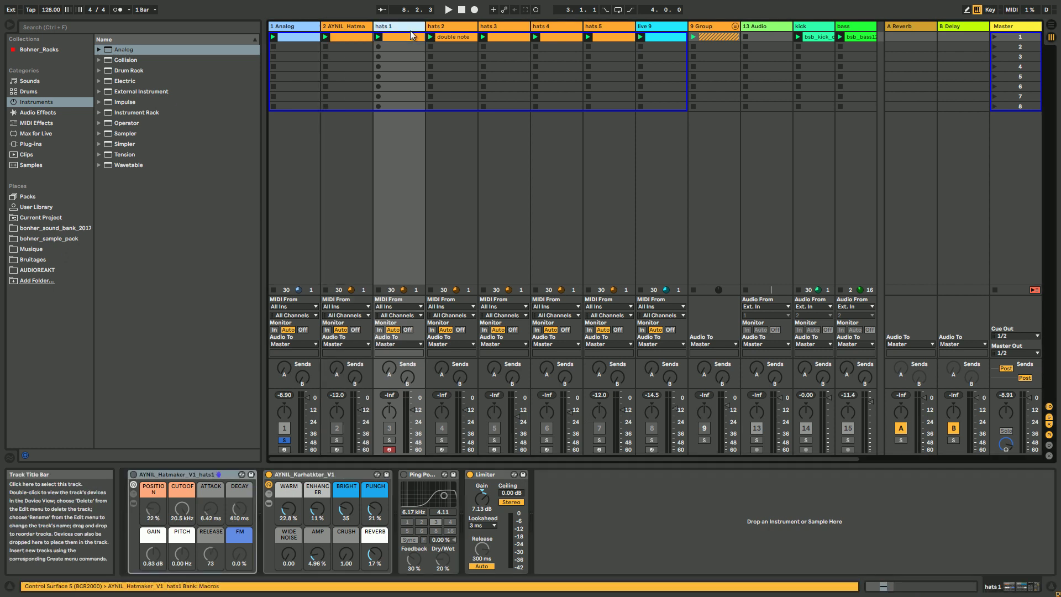
pyautogui.click(303, 26)
pyautogui.press('space')
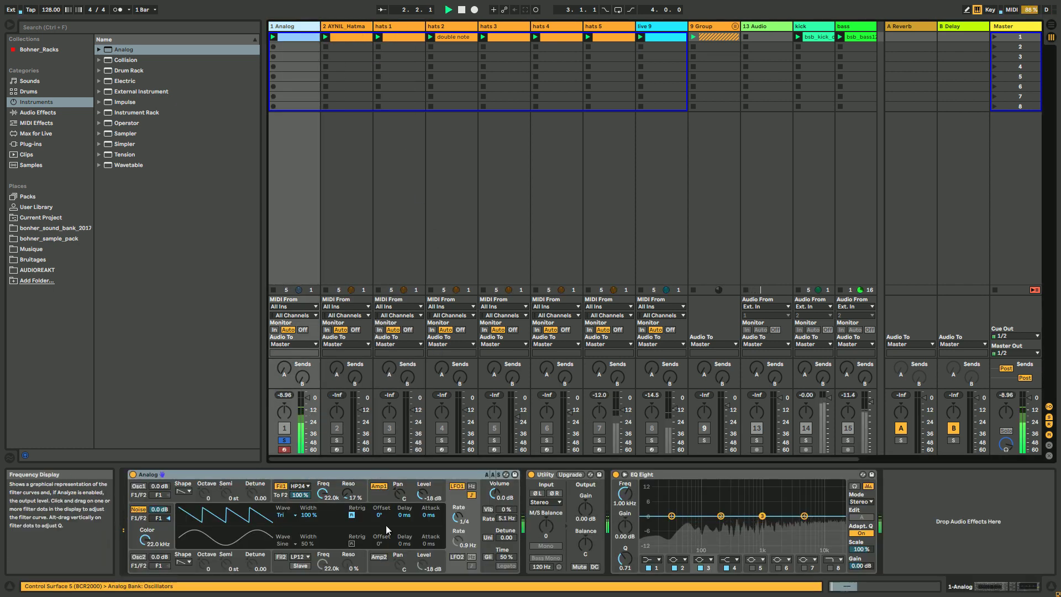
# Set Filter 1's frequency modulation from LFO 1 to 4.00, restoring its resonance modulation from LFO 1 to 0.
pyautogui.click(330, 498)
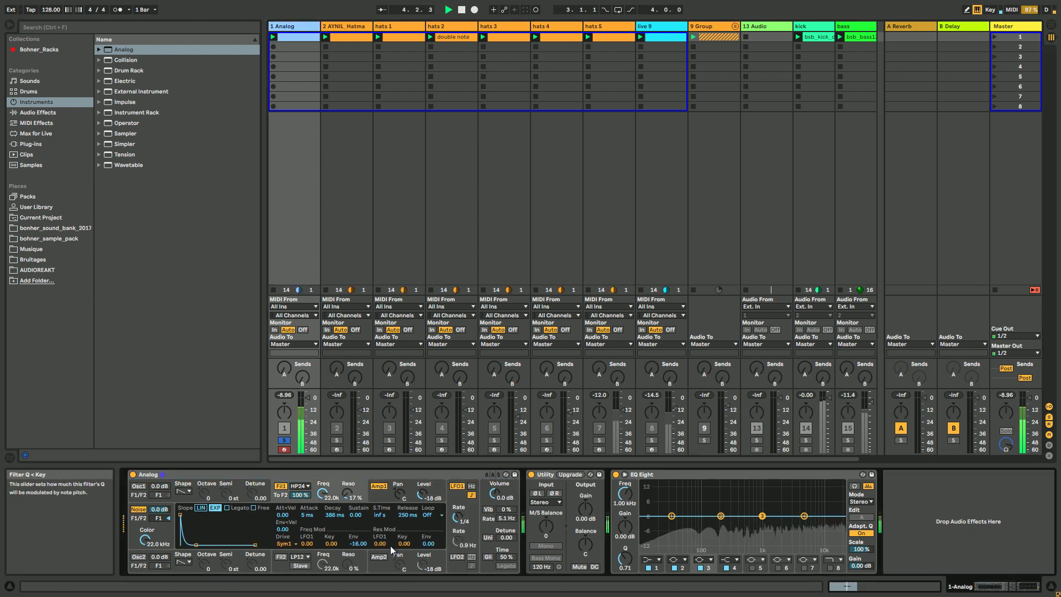
pyautogui.moveTo(380, 545); pyautogui.dragTo(380, 539)
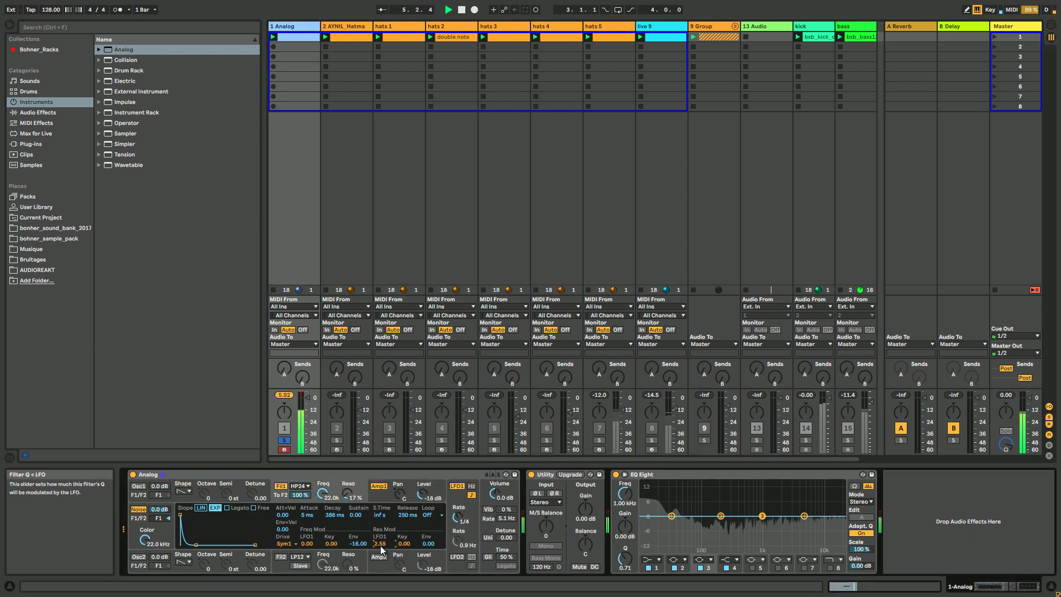
pyautogui.moveTo(306, 544); pyautogui.dragTo(305, 525)
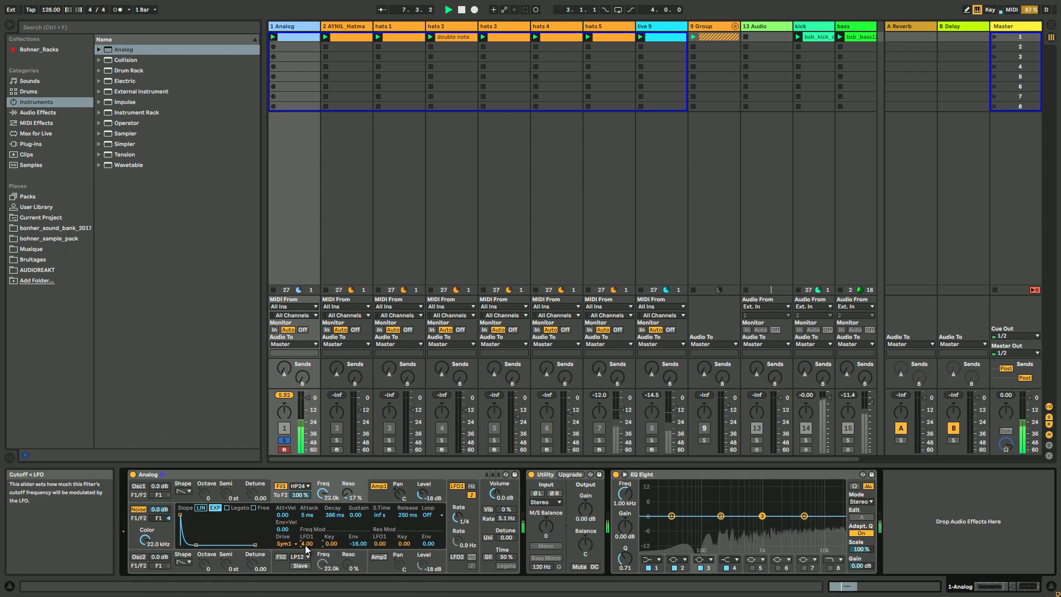
pyautogui.press('space')
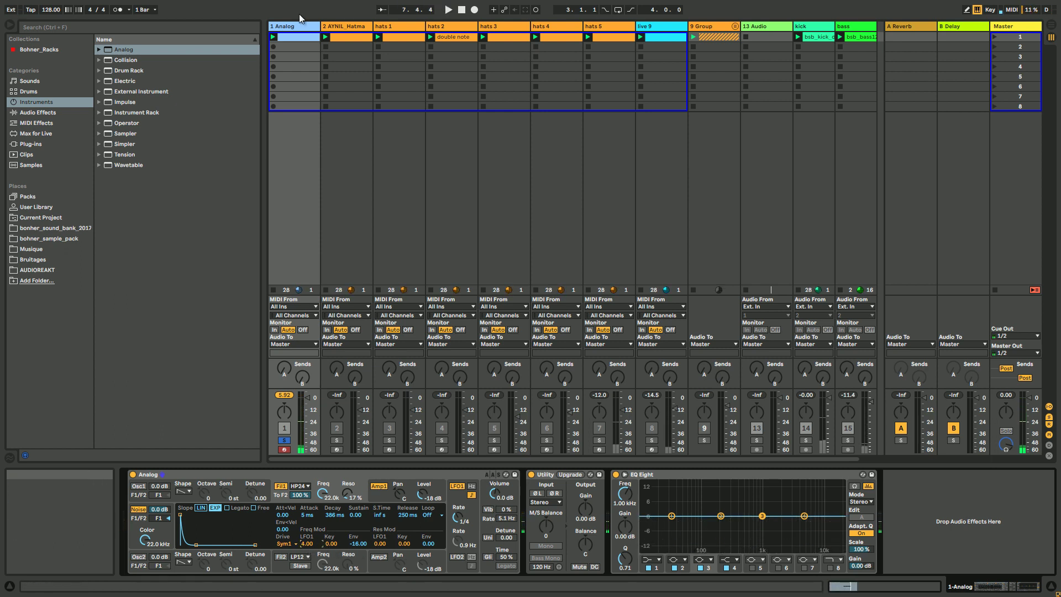
# Delete the Analog track and solo the AYNIL_Hatmaker track.
pyautogui.click(457, 486)
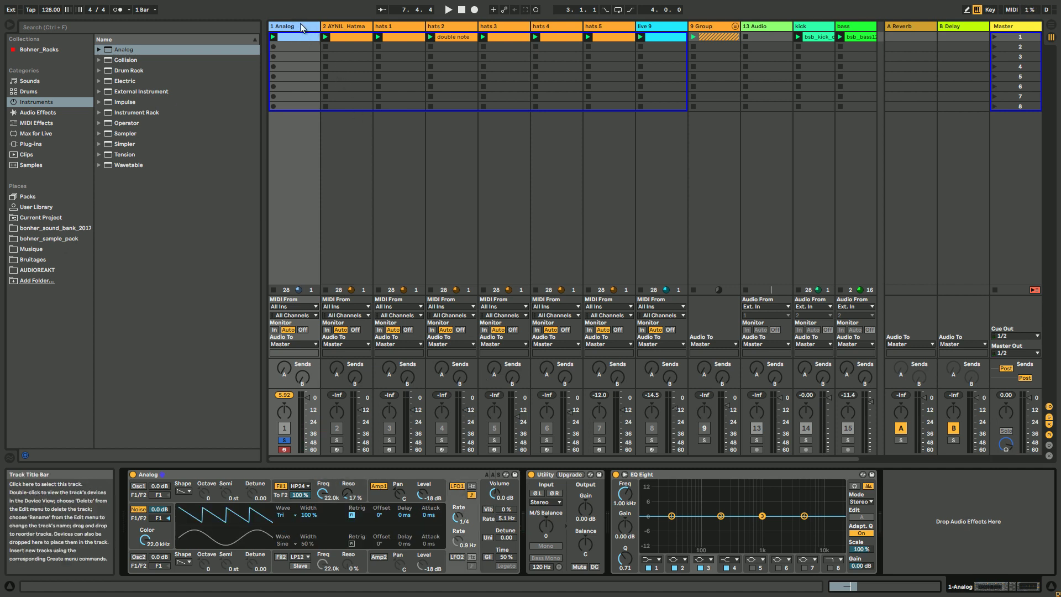
pyautogui.press('Delete')
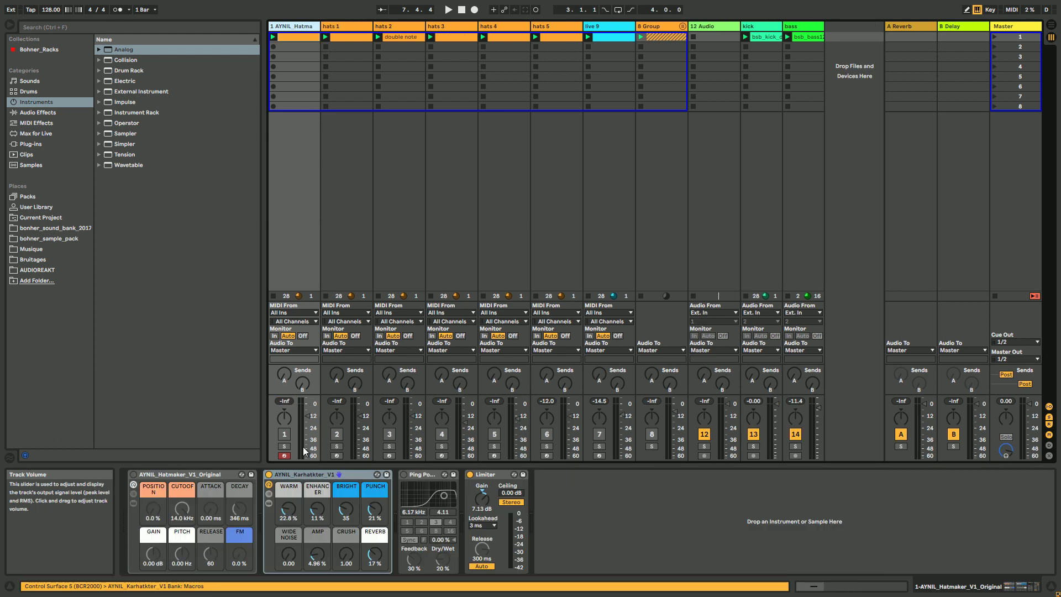
pyautogui.click(284, 446)
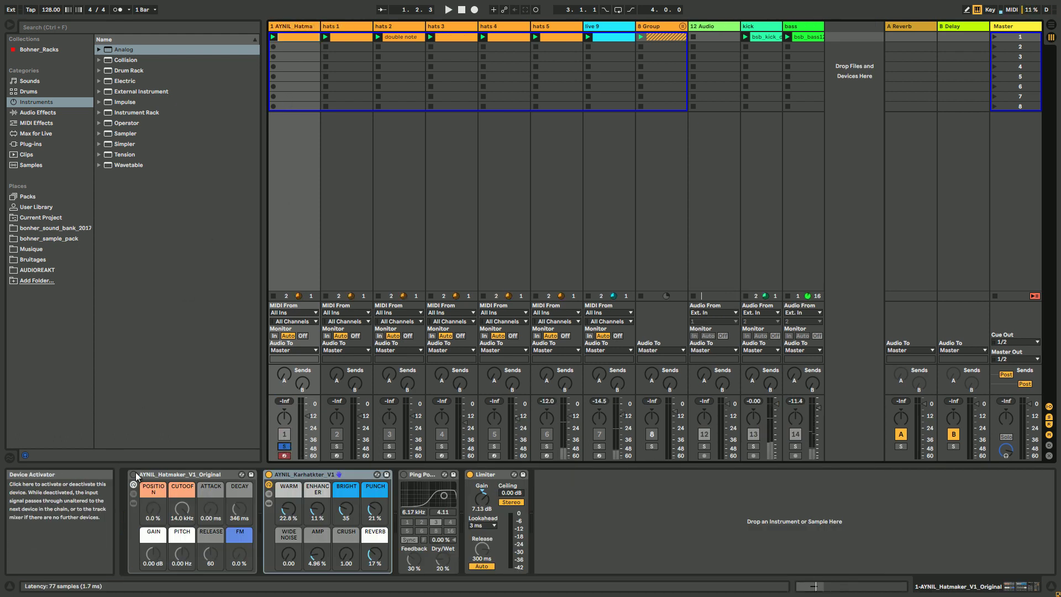
# Activate the AYNIL_Hatmaker_V1_Original rack and show the devices it contains.
pyautogui.press('space')
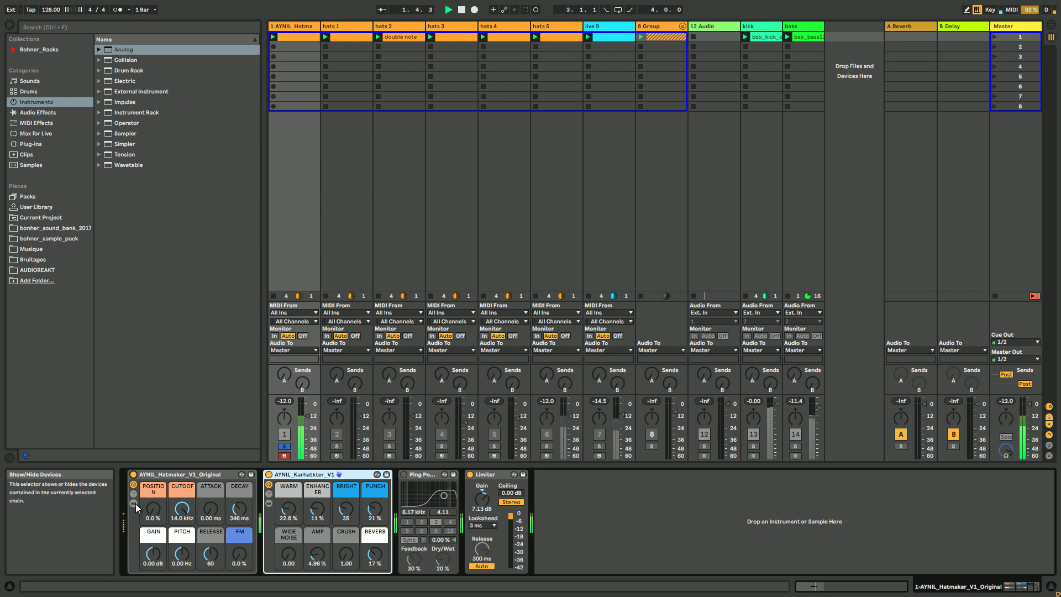
pyautogui.click(133, 502)
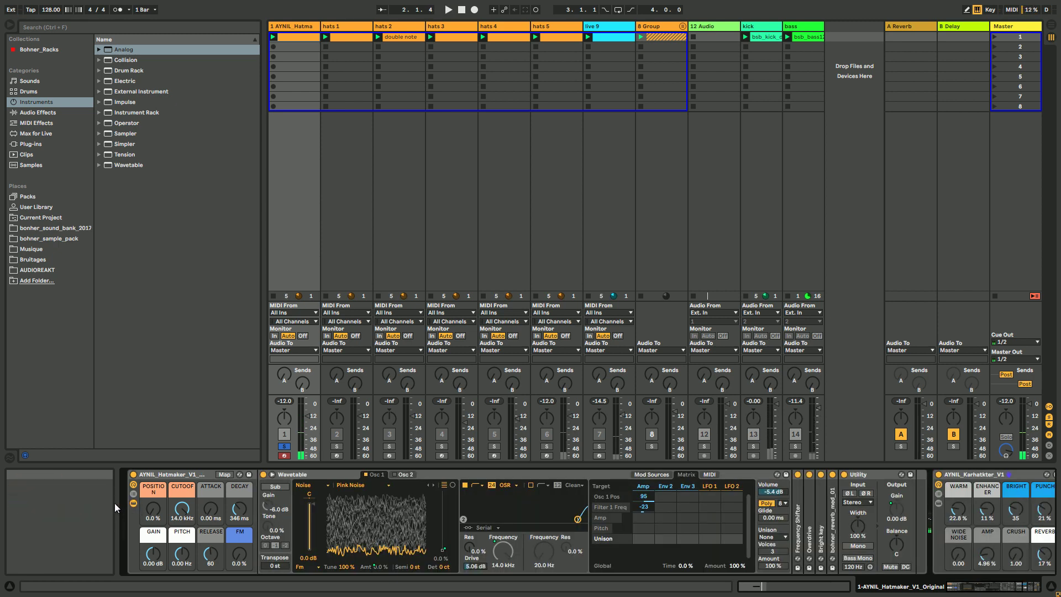
# Examine the noise wavetables and wavetable categories available for Wavetable's Osc 1, then listen to the current sound briefly.
pyautogui.click(372, 483)
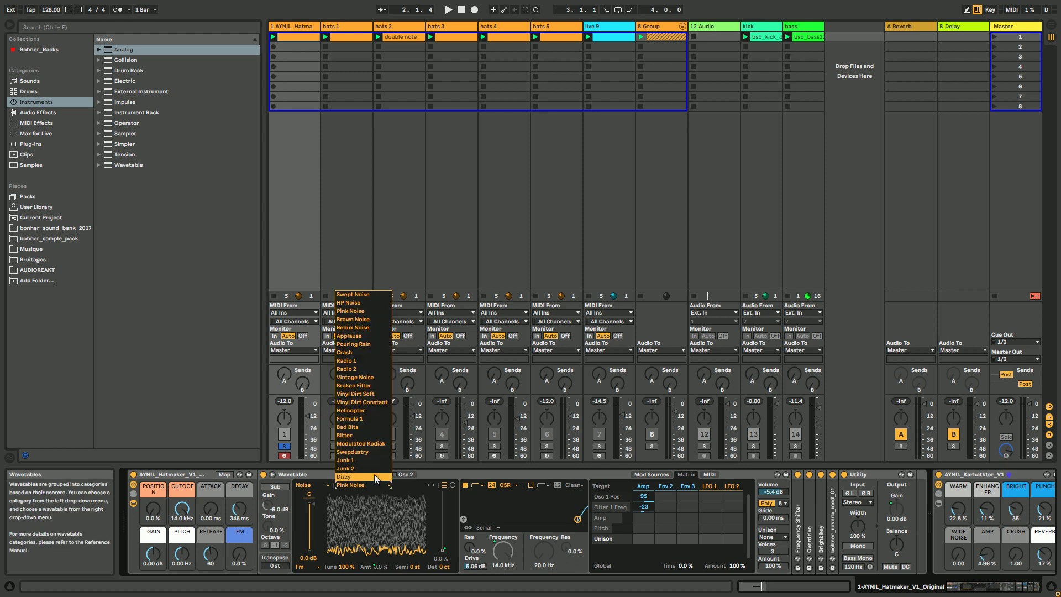
pyautogui.click(357, 488)
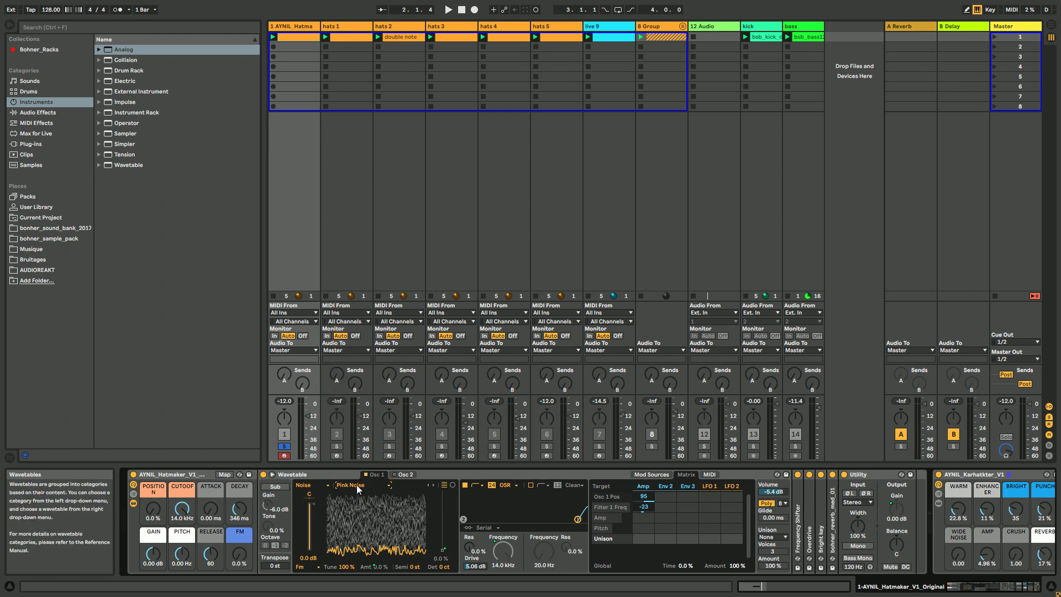
pyautogui.click(328, 485)
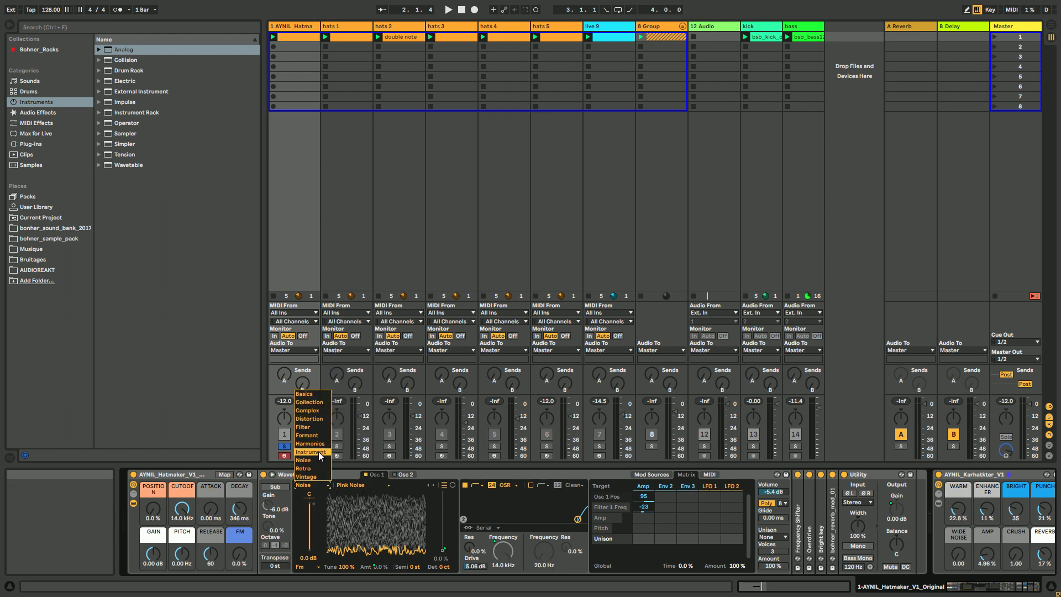
pyautogui.click(359, 489)
pyautogui.press('space')
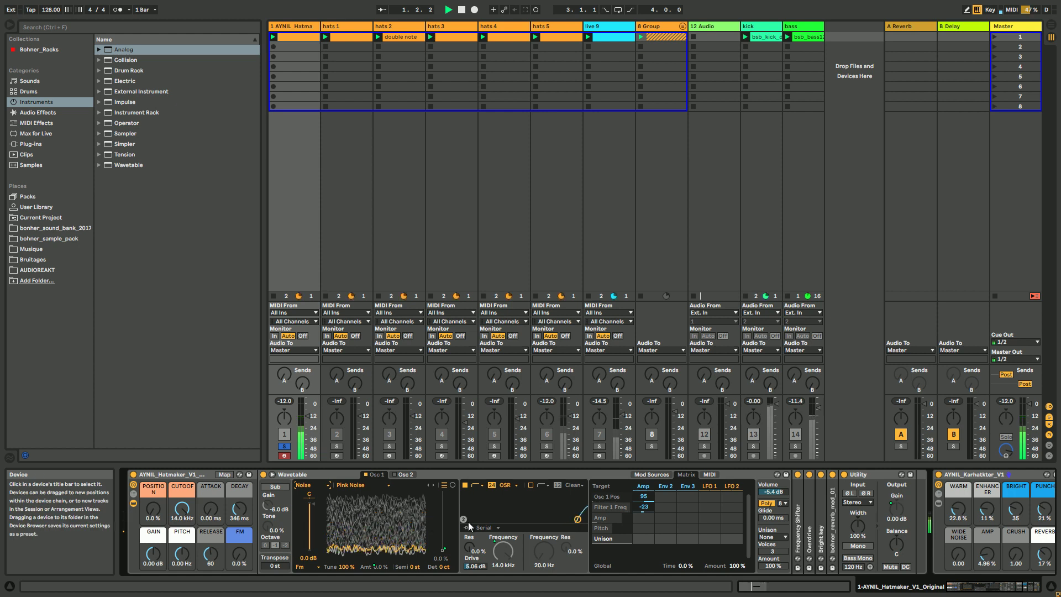
pyautogui.press('space')
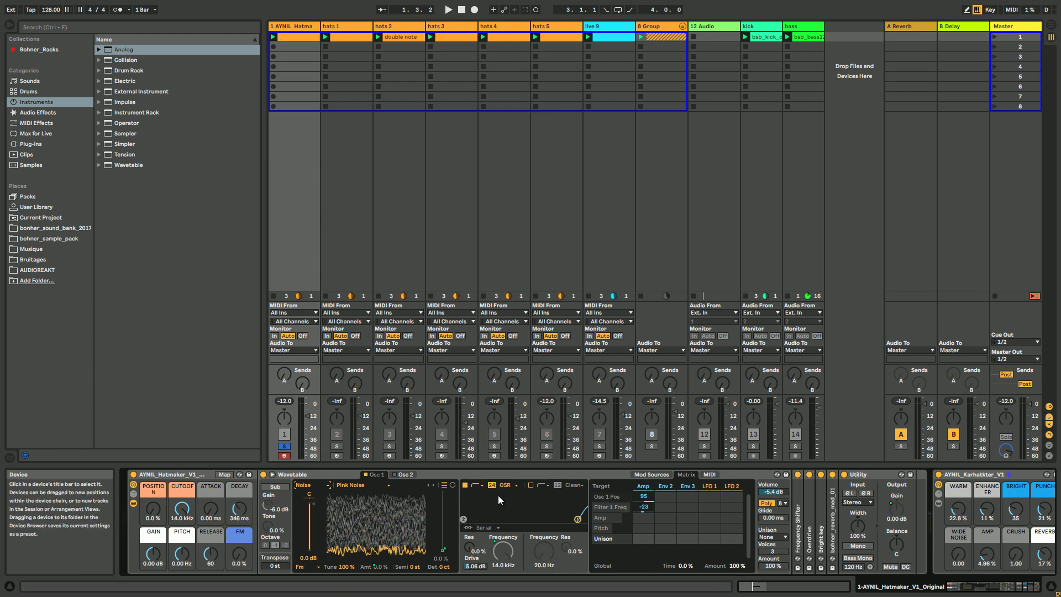
# Show Wavetable's amp envelope and set the rack's Decay macro to 522 ms and Release macro to 82.
pyautogui.click(620, 508)
pyautogui.click(642, 487)
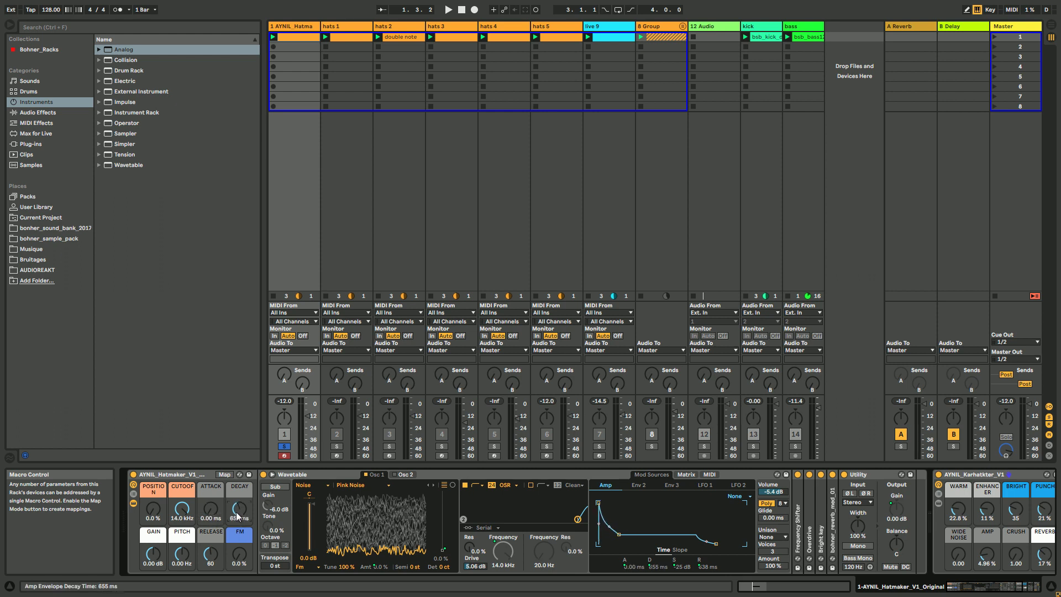
pyautogui.moveTo(219, 560); pyautogui.dragTo(211, 560)
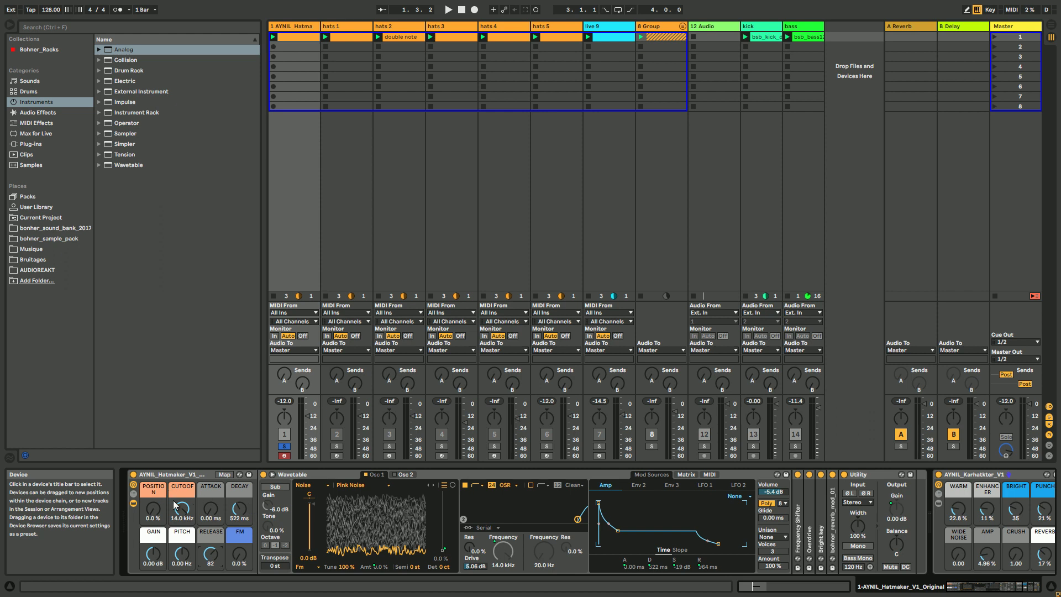
# Sweep the rack's Position macro up during playback and return it to 0%.
pyautogui.press('space')
pyautogui.moveTo(155, 518); pyautogui.dragTo(154, 407)
pyautogui.moveTo(154, 519); pyautogui.dragTo(154, 596)
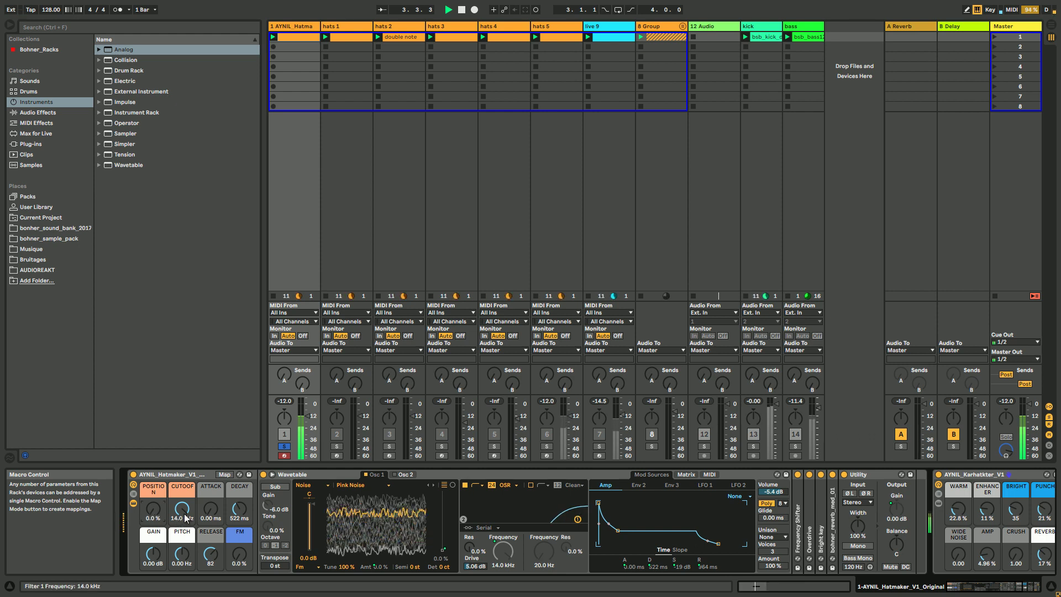
# Set the Cutoff macro to 12.5 kHz and the Decay macro to 72.5 ms, returning the Attack macro to 0 ms.
pyautogui.moveTo(182, 517); pyautogui.dragTo(216, 514)
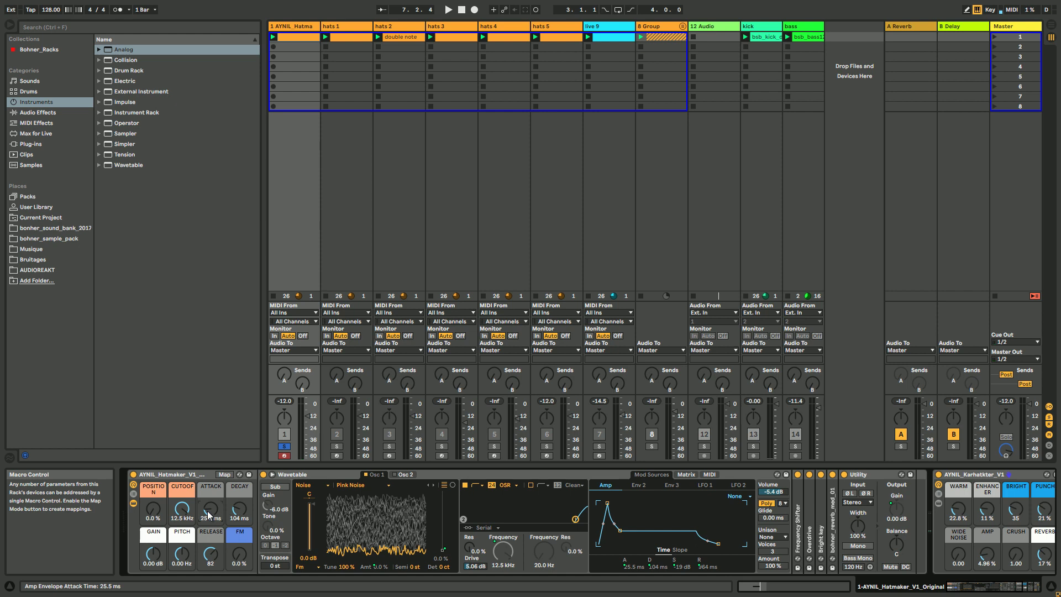
pyautogui.press('space')
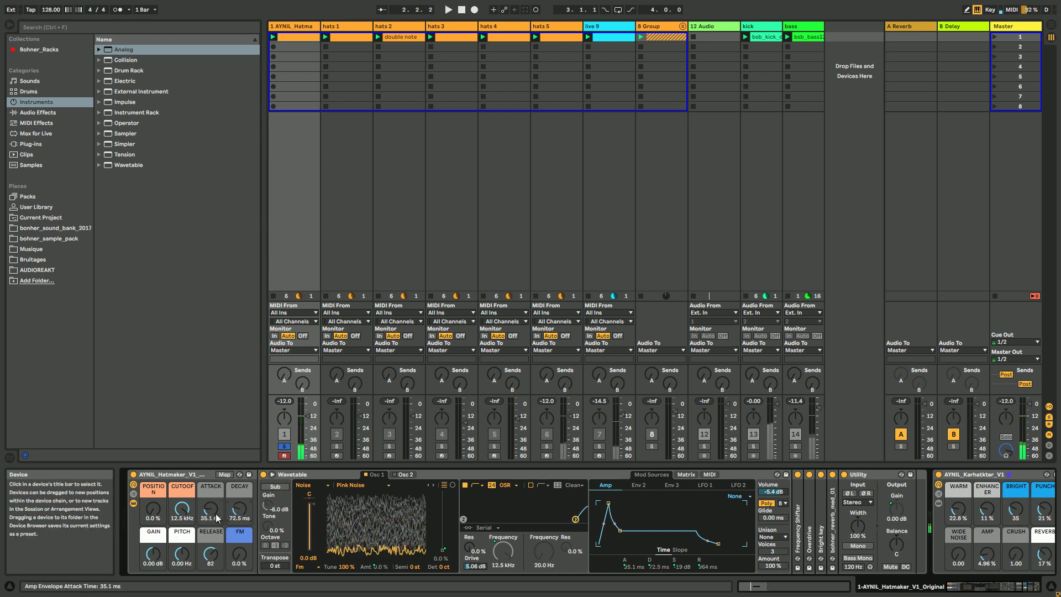
pyautogui.moveTo(212, 510); pyautogui.dragTo(211, 538)
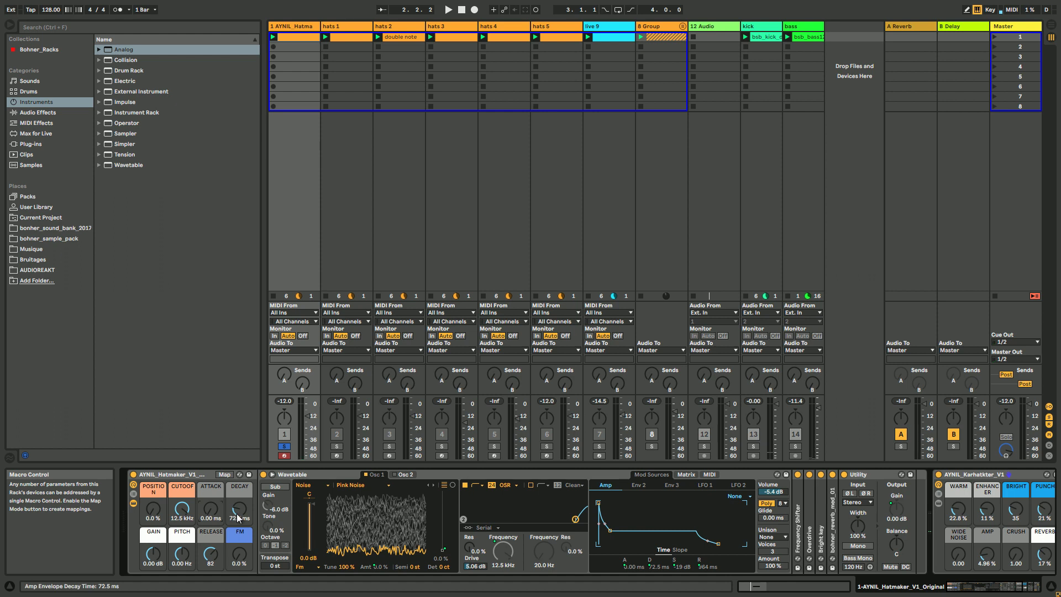
# Set the Decay macro to 179 ms and the Release macro to 0 while listening to the hi-hat.
pyautogui.press('space')
pyautogui.moveTo(237, 518); pyautogui.dragTo(237, 516)
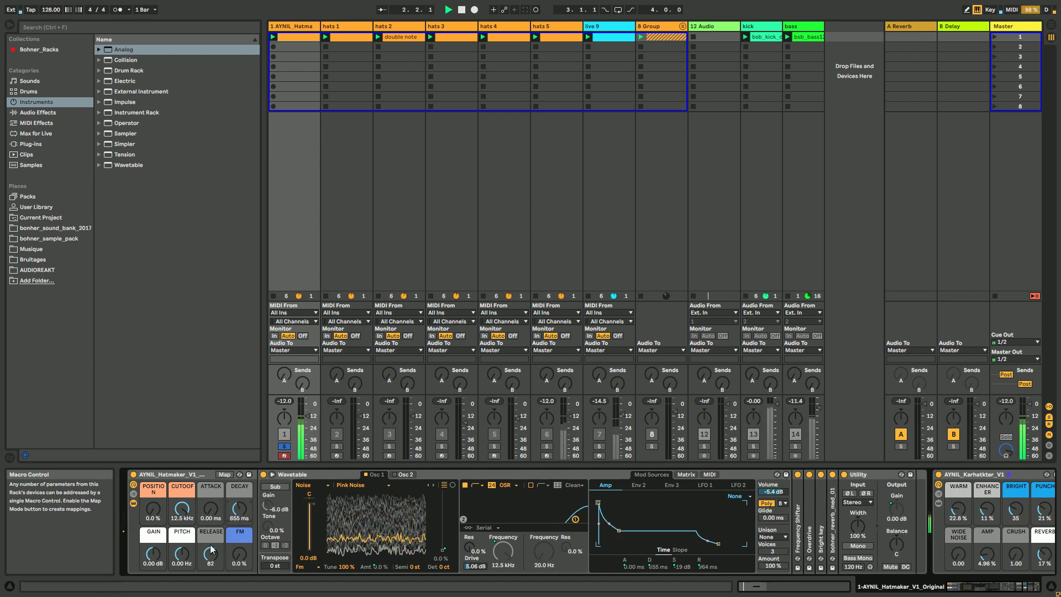
pyautogui.scroll(-3, 214, 554)
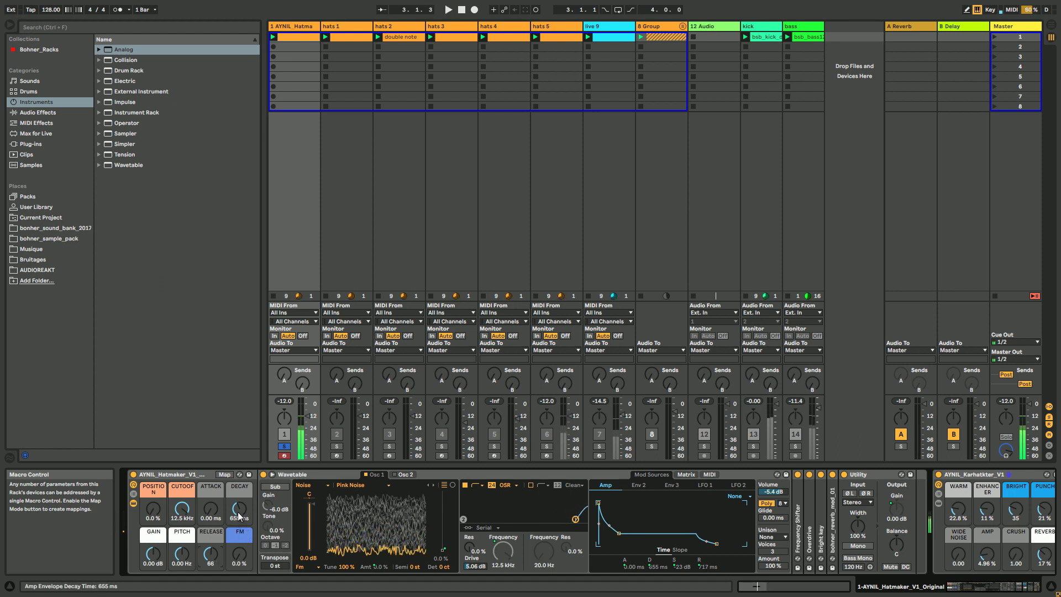
pyautogui.moveTo(215, 550); pyautogui.dragTo(209, 564)
pyautogui.press('space')
pyautogui.scroll(-4, 238, 516)
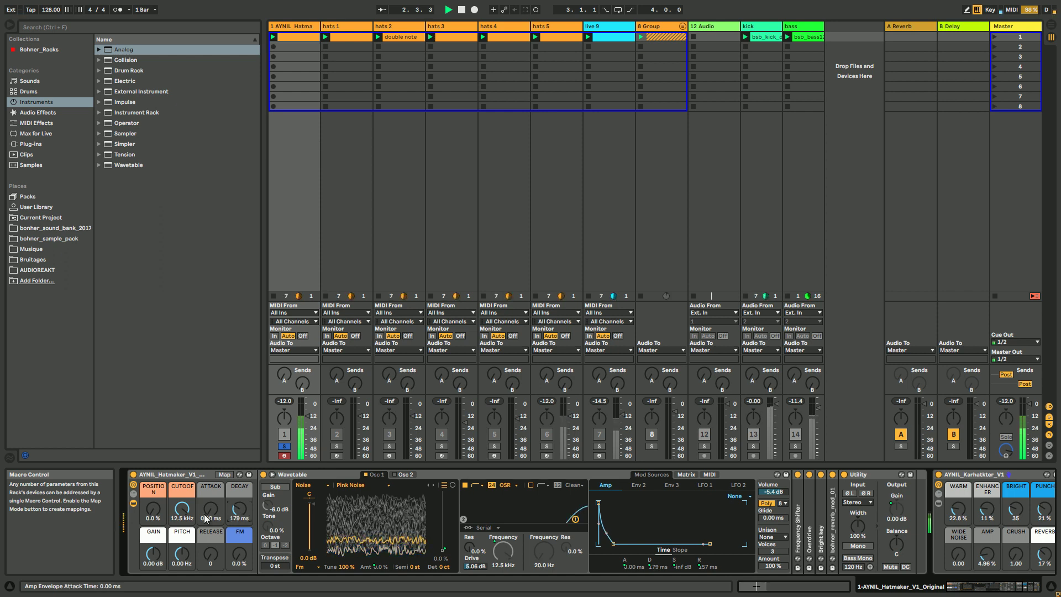
# Set the Cutoff macro to 14.0 kHz and the Gain macro to -5.24 dB.
pyautogui.moveTo(184, 511); pyautogui.dragTo(181, 505)
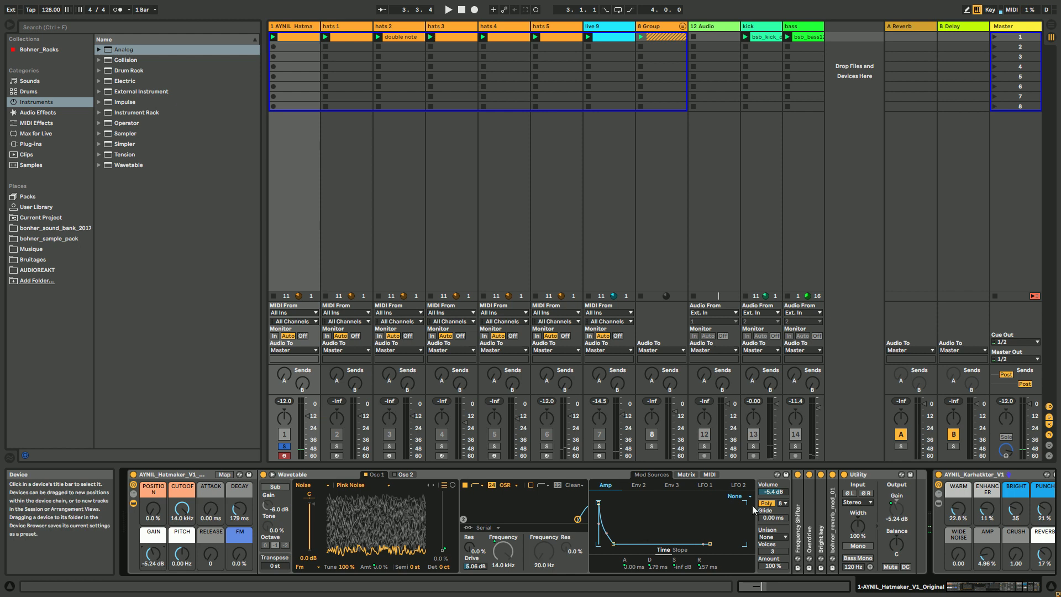
pyautogui.press('space')
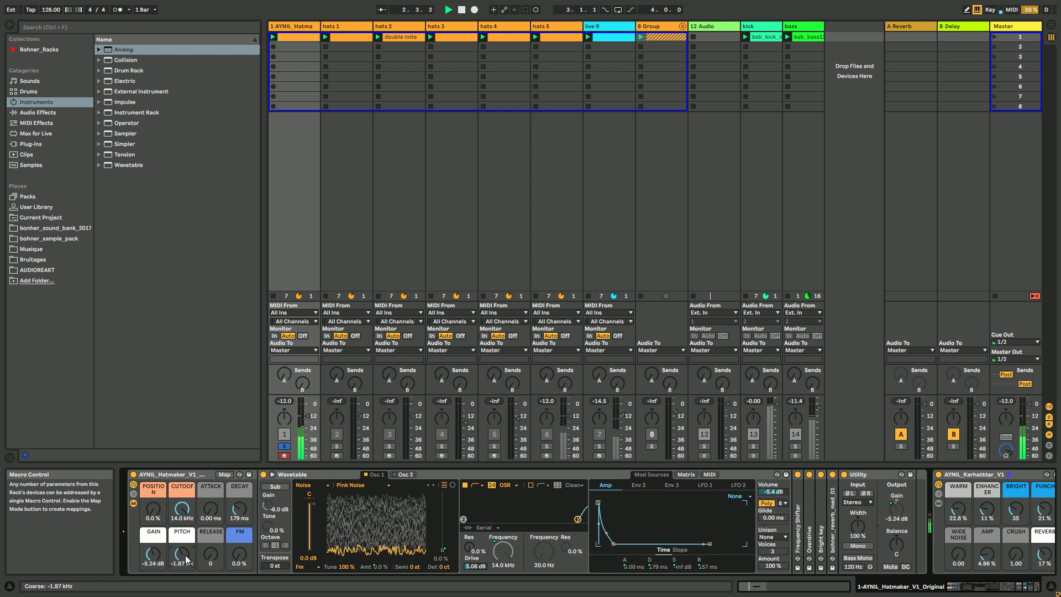
# Unfold the Frequency Shifter in the rack and set the Pitch macro to -866 Hz.
pyautogui.moveTo(186, 559); pyautogui.dragTo(187, 538)
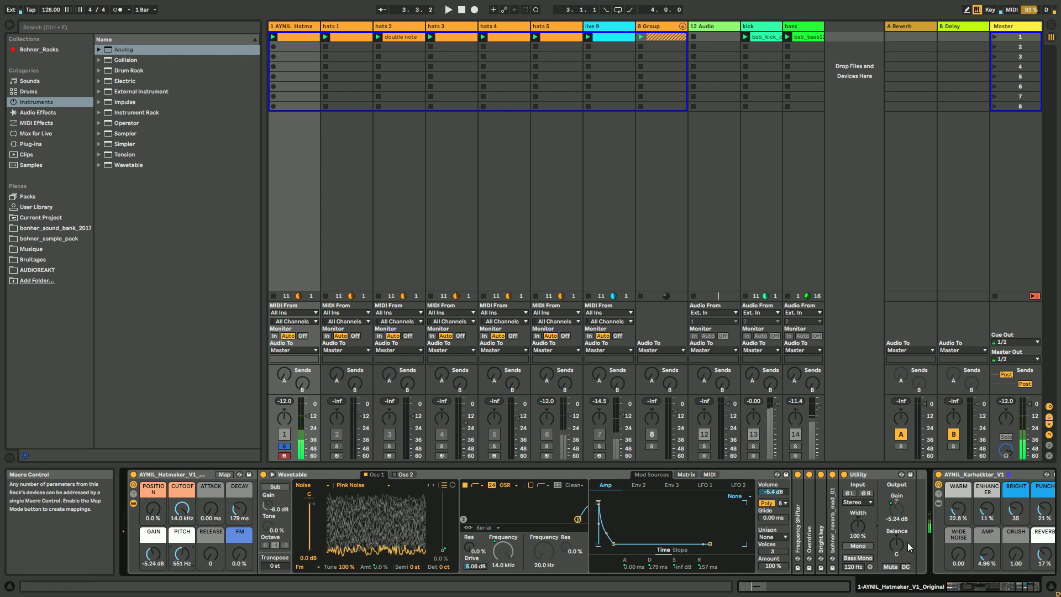
pyautogui.doubleClick(797, 525)
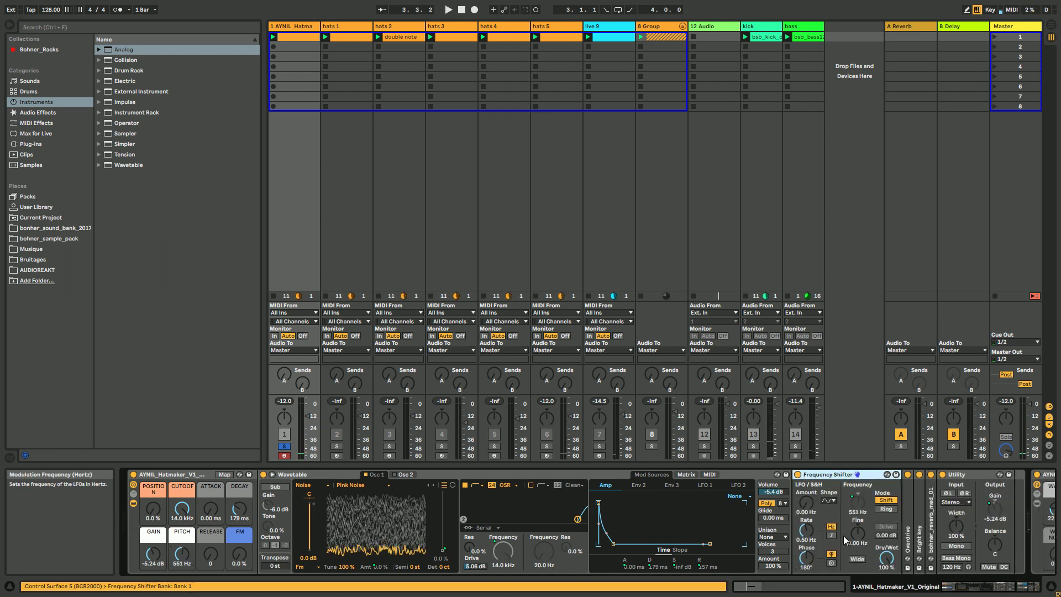
pyautogui.moveTo(185, 560)
pyautogui.mouseDown()
pyautogui.moveTo(185, 539)
pyautogui.moveTo(185, 573)
pyautogui.mouseUp()
# Switch Osc 1's wavetable to Sweepdustry and start playback.
pyautogui.click(380, 486)
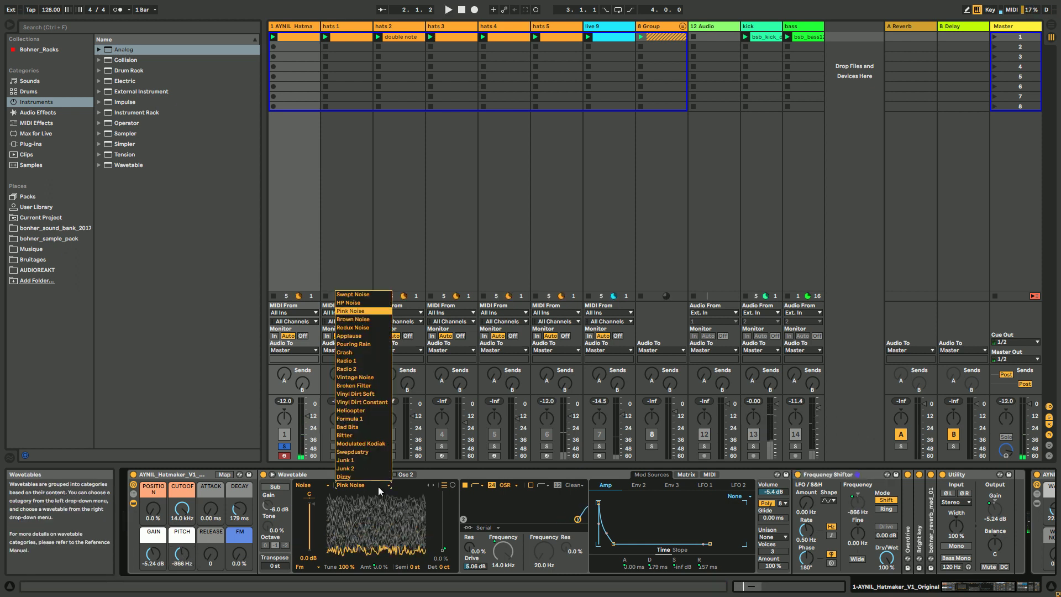
pyautogui.click(352, 452)
pyautogui.press('space')
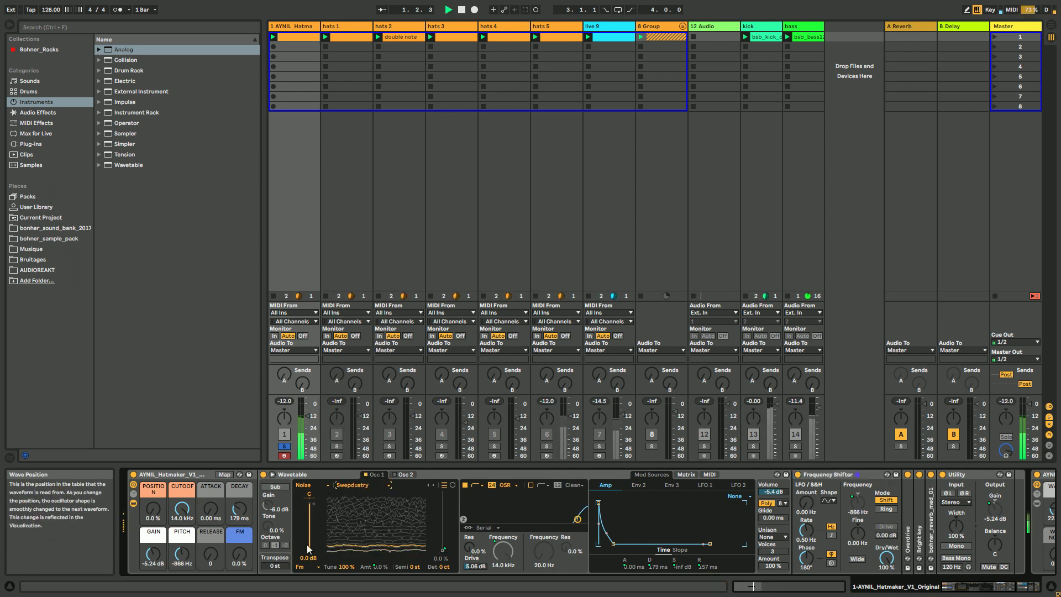
# Set the Position macro to 45% and the Pitch macro to -4.65 kHz while listening to the hi-hat.
pyautogui.moveTo(185, 555); pyautogui.dragTo(186, 560)
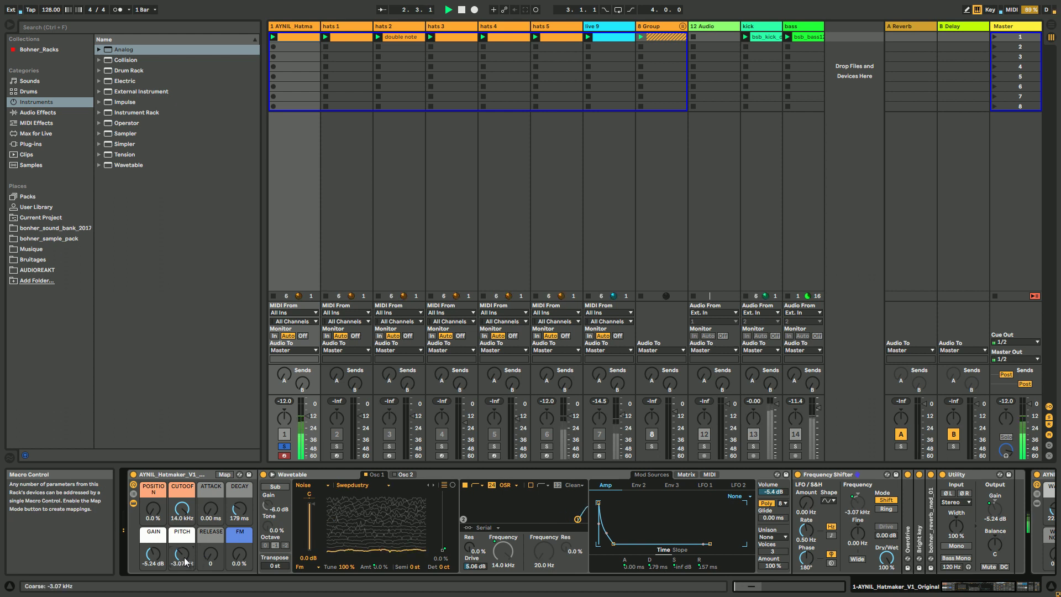
pyautogui.moveTo(159, 517); pyautogui.dragTo(160, 506)
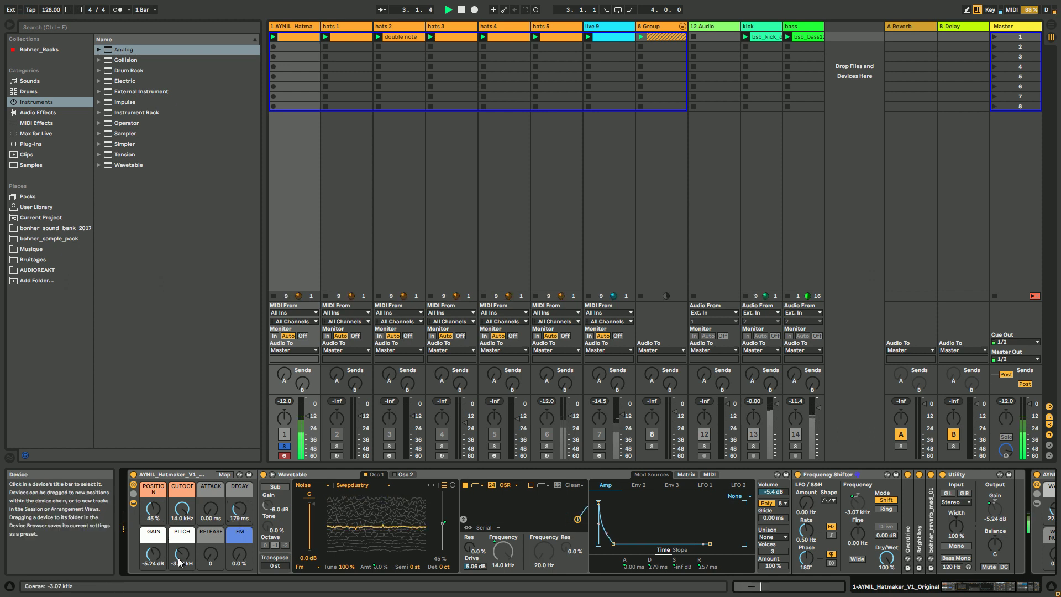
pyautogui.moveTo(180, 561); pyautogui.dragTo(180, 561)
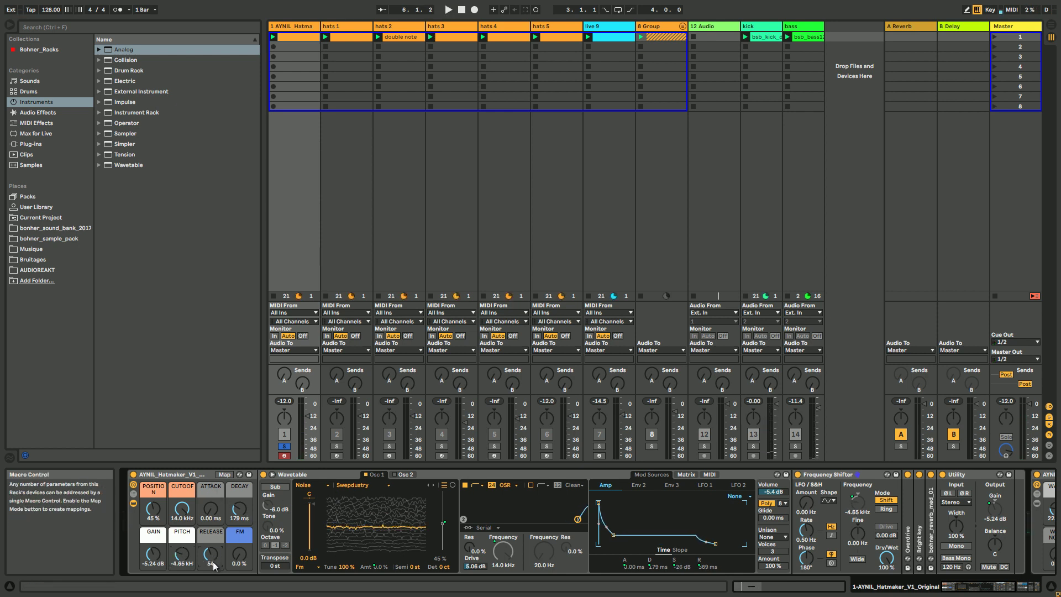
# Restart playback and bring in frequency modulation by setting the FM macro to 26%.
pyautogui.press('space')
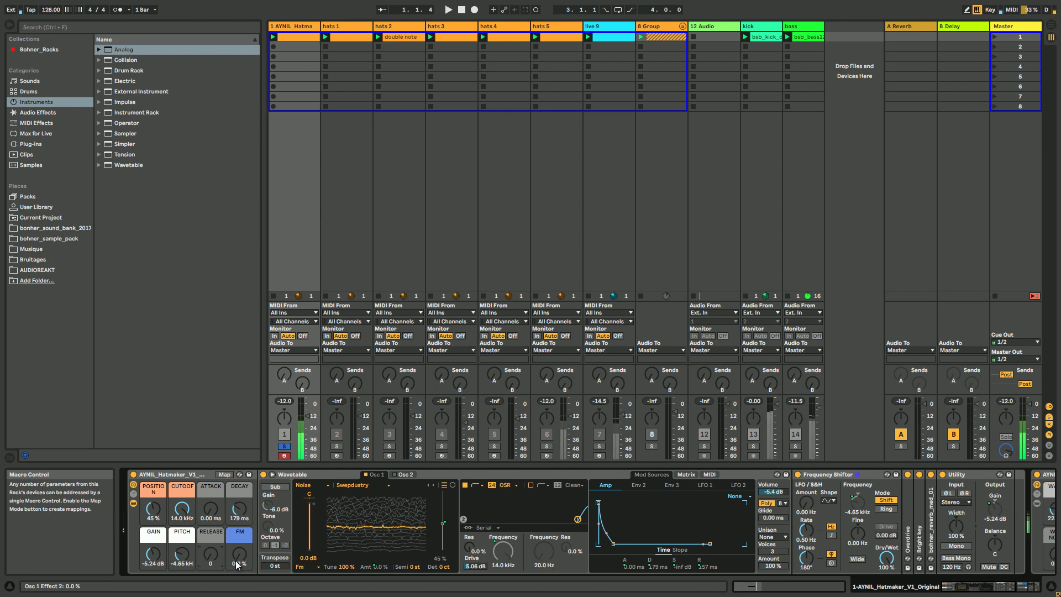
pyautogui.moveTo(237, 564)
pyautogui.mouseDown()
pyautogui.moveTo(237, 540)
pyautogui.moveTo(237, 589)
pyautogui.moveTo(237, 571)
pyautogui.mouseUp()
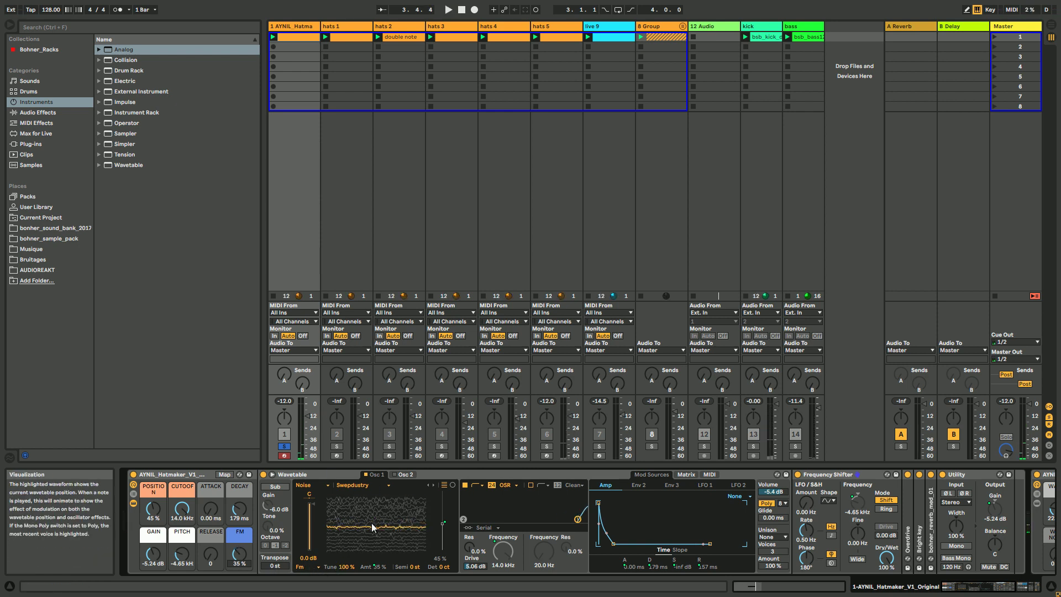
pyautogui.moveTo(239, 557); pyautogui.dragTo(240, 563)
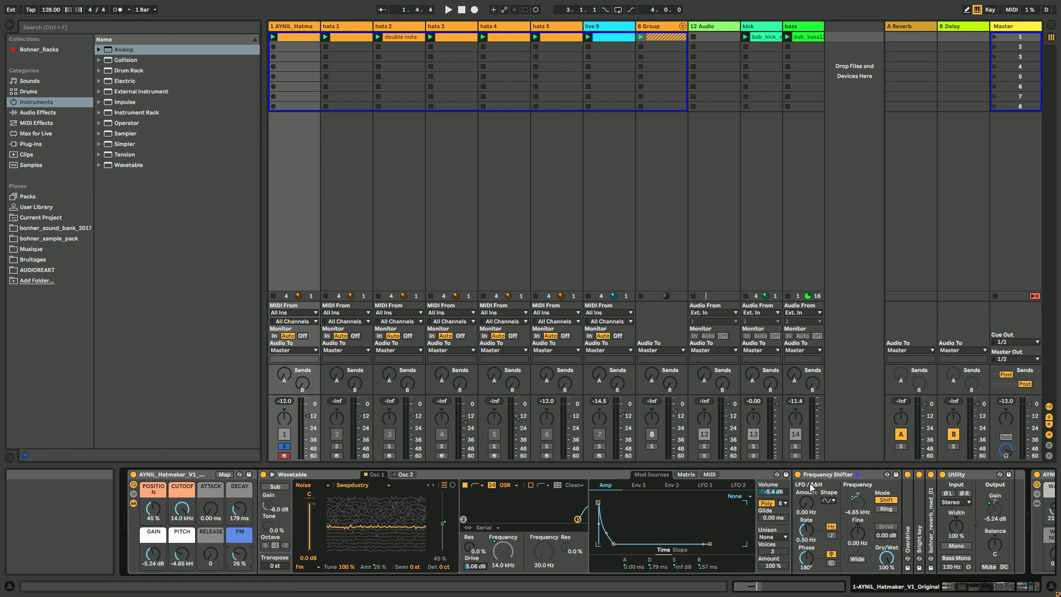
# Fold the Frequency Shifter and examine the settings of the Overdrive and Bright key devices, folding each again.
pyautogui.doubleClick(834, 474)
pyautogui.click(810, 526)
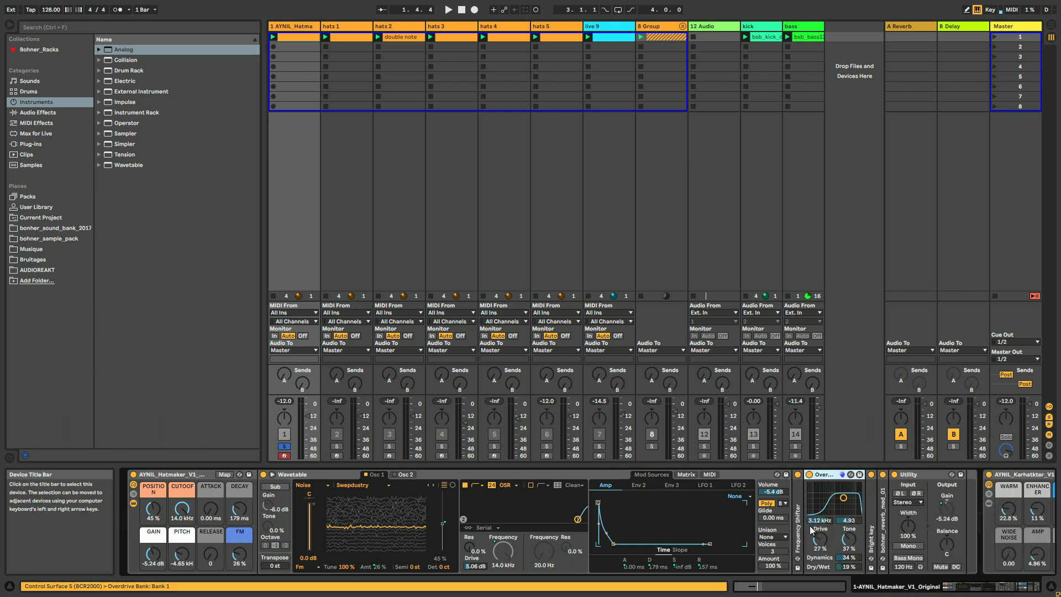
pyautogui.doubleClick(821, 510)
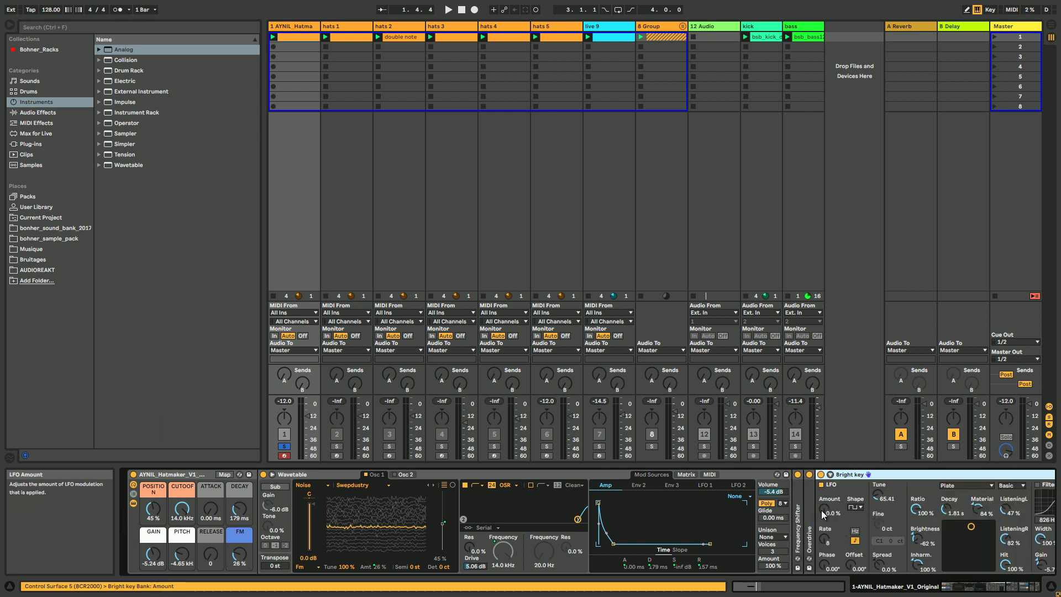
pyautogui.doubleClick(857, 475)
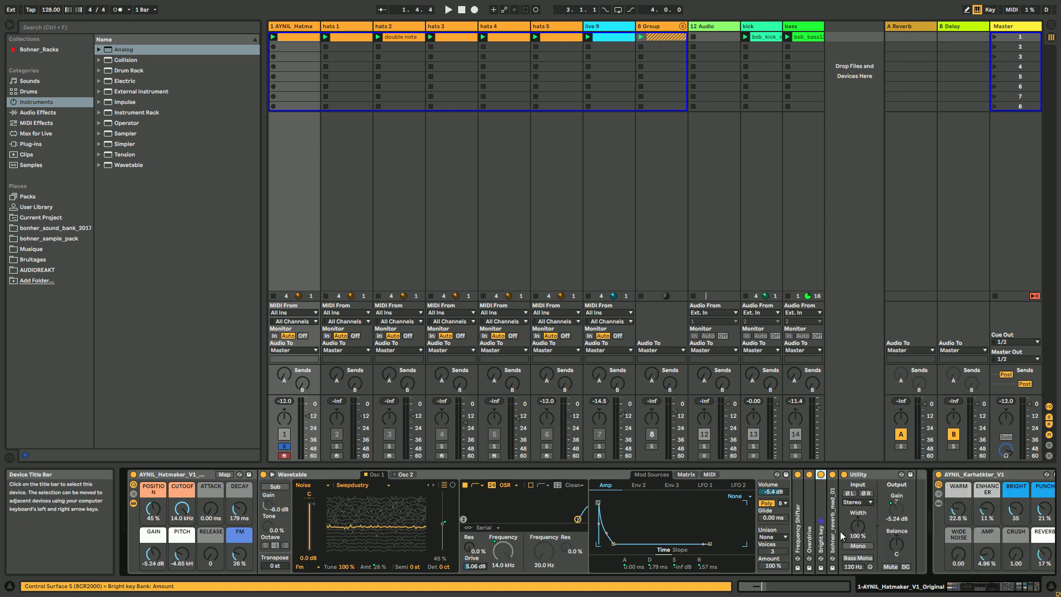
# Unfold bohner_reverb_med_01, delete it from the rack, and hide the rack's devices.
pyautogui.doubleClick(832, 532)
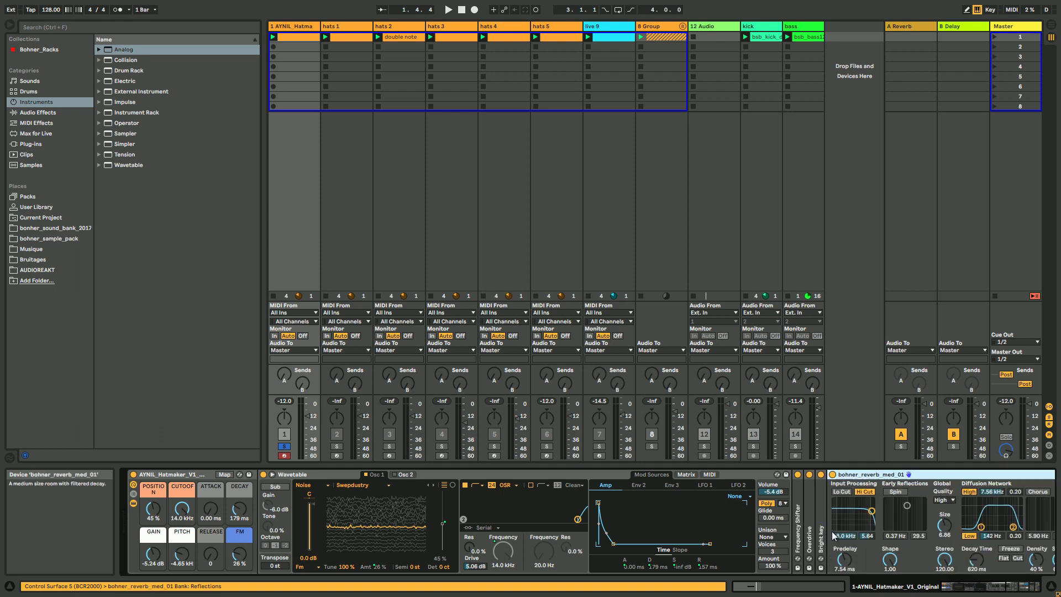
pyautogui.click(973, 590)
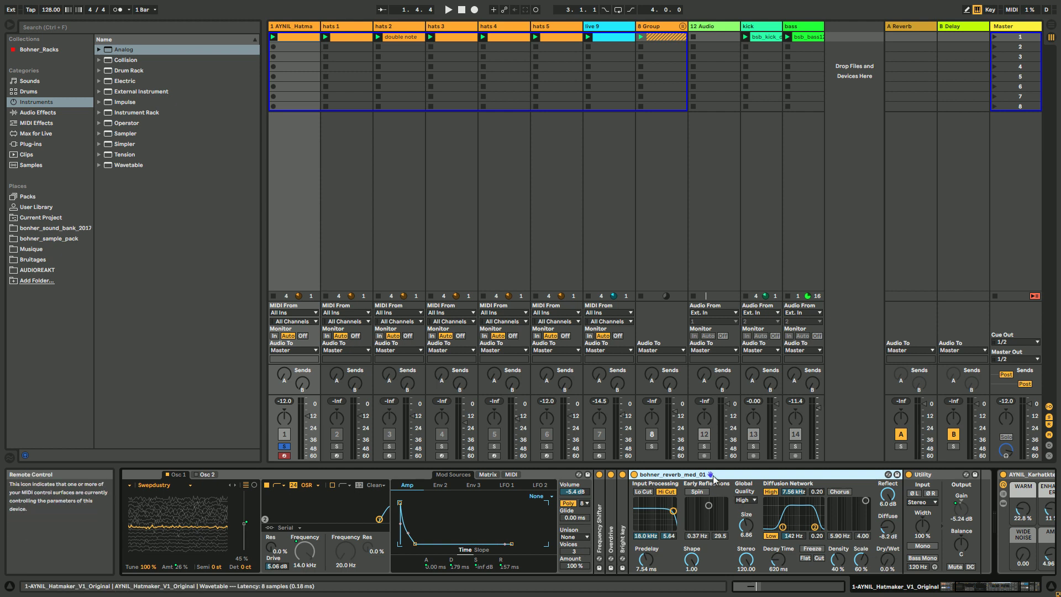
pyautogui.press('Delete')
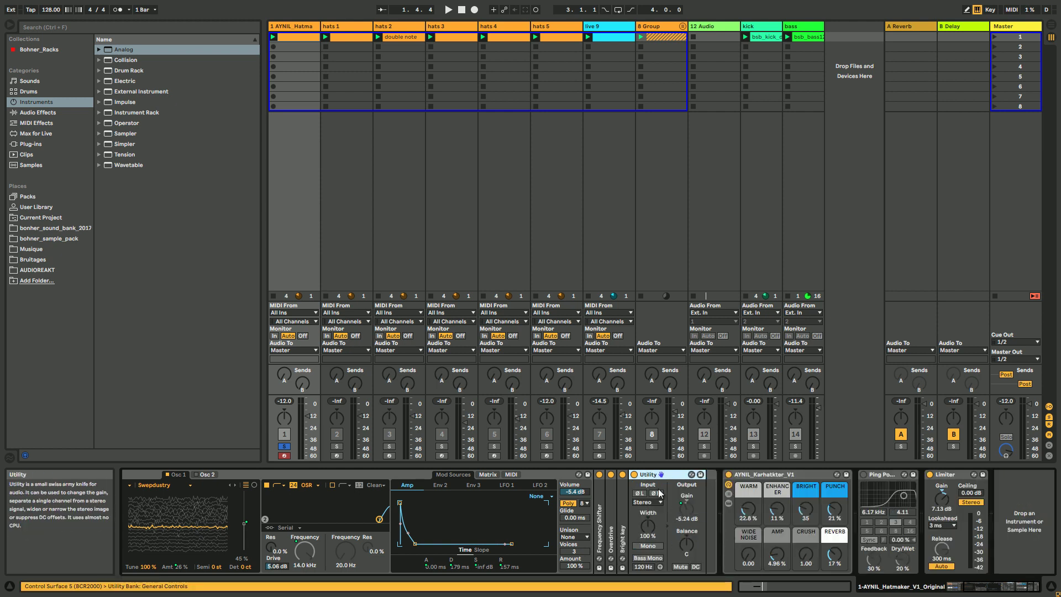
pyautogui.moveTo(994, 587); pyautogui.dragTo(887, 589)
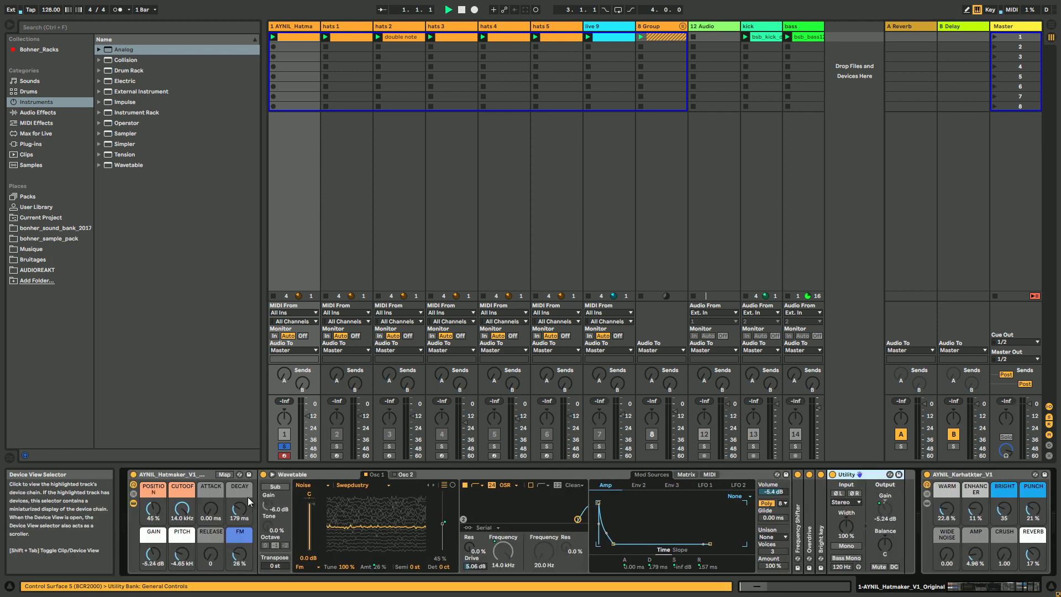
pyautogui.click(135, 504)
# Solo the hats 1 track, activate its Hatmaker rack, and audition it with the rack's devices shown.
pyautogui.click(336, 446)
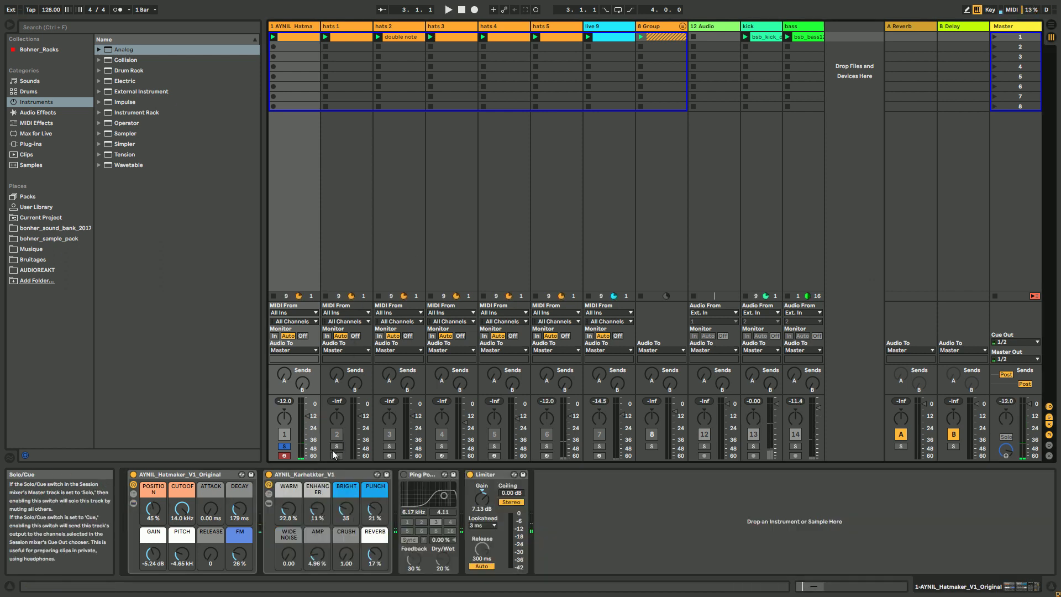
pyautogui.click(341, 28)
pyautogui.click(142, 475)
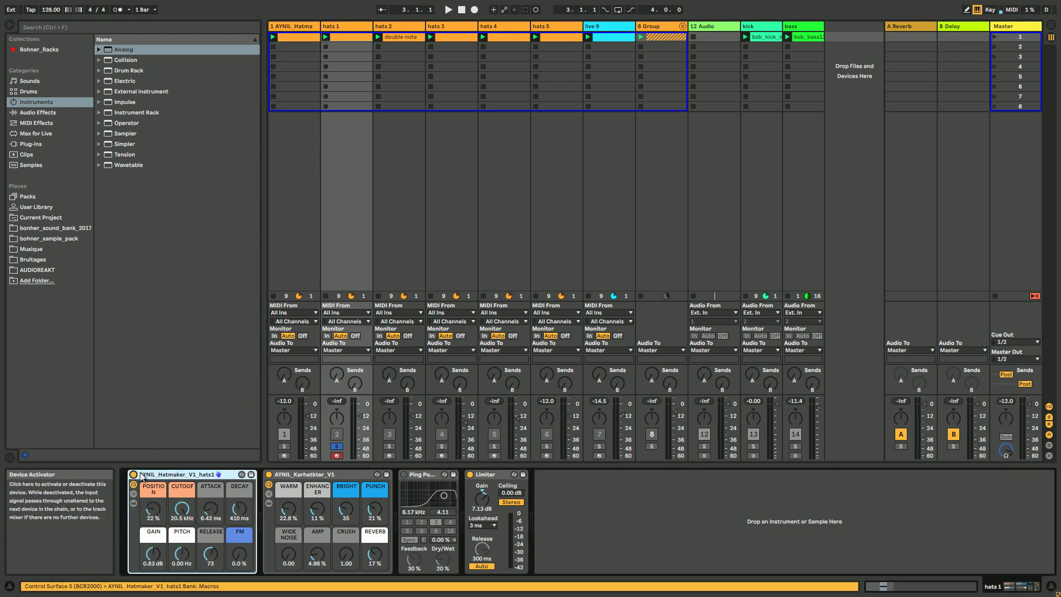
pyautogui.press('space')
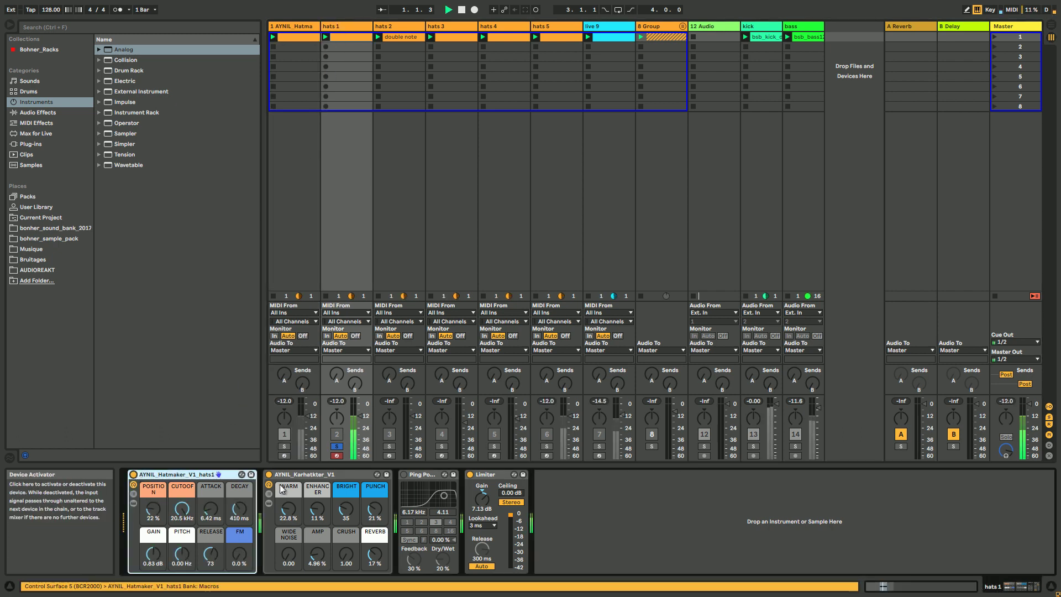
pyautogui.click(136, 503)
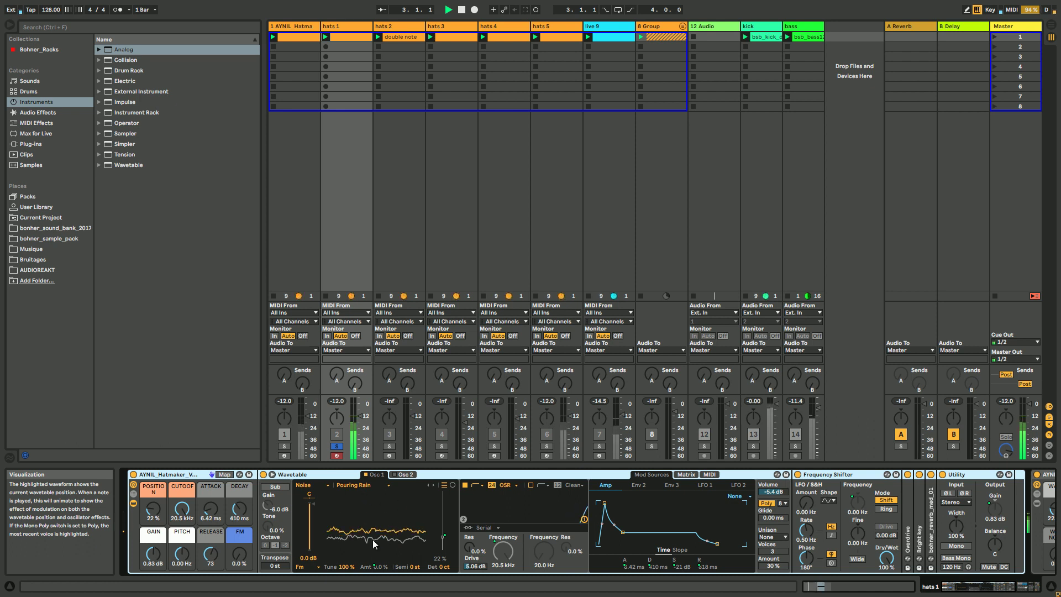
pyautogui.press('space')
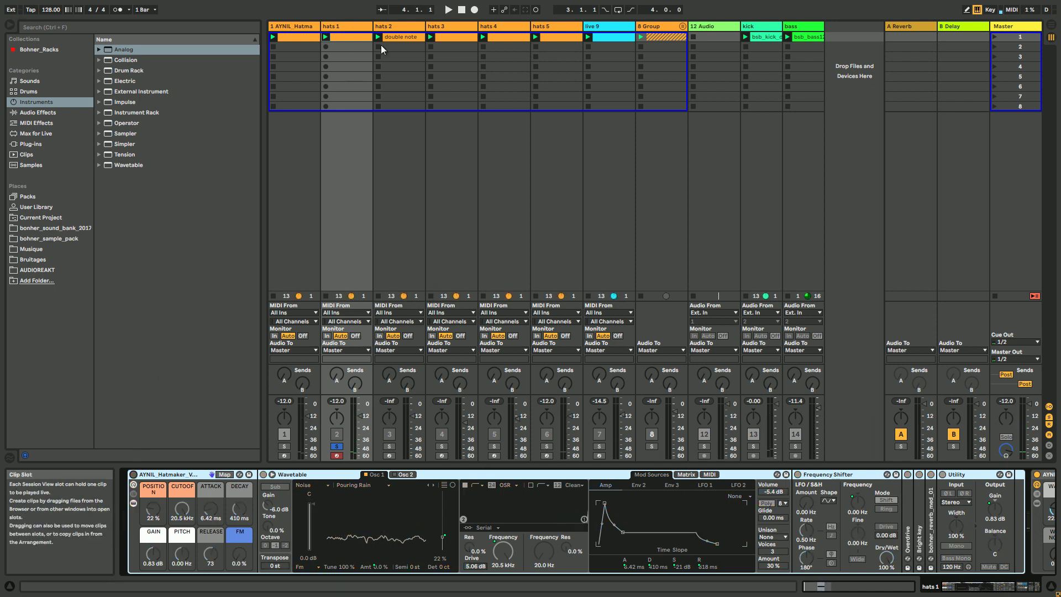
# Solo the hats 2 track and play it with its Hatmaker rack activated and the rack's devices shown.
pyautogui.click(399, 26)
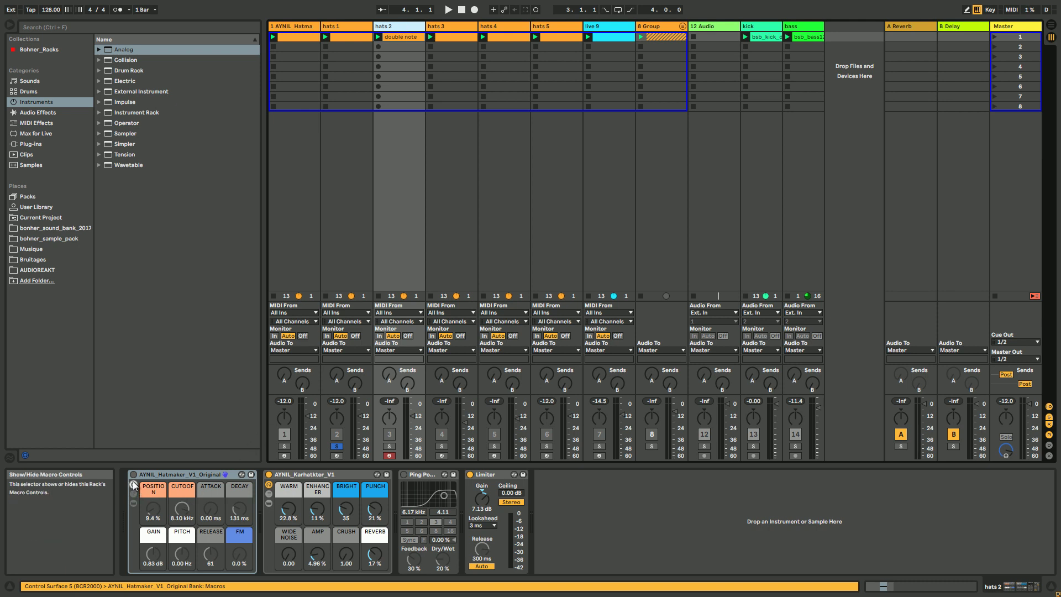
pyautogui.click(135, 503)
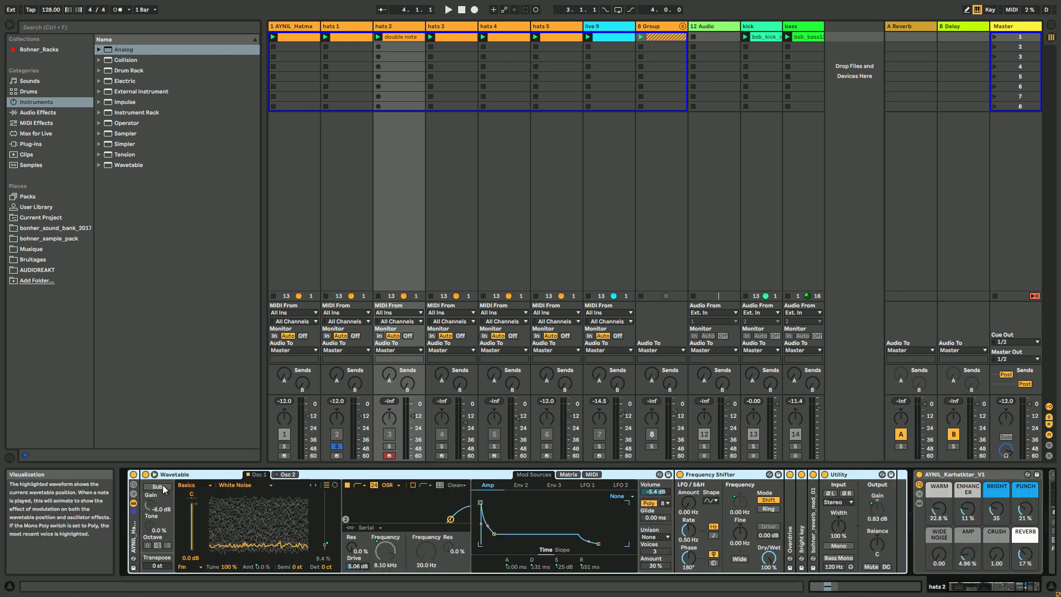
pyautogui.click(389, 446)
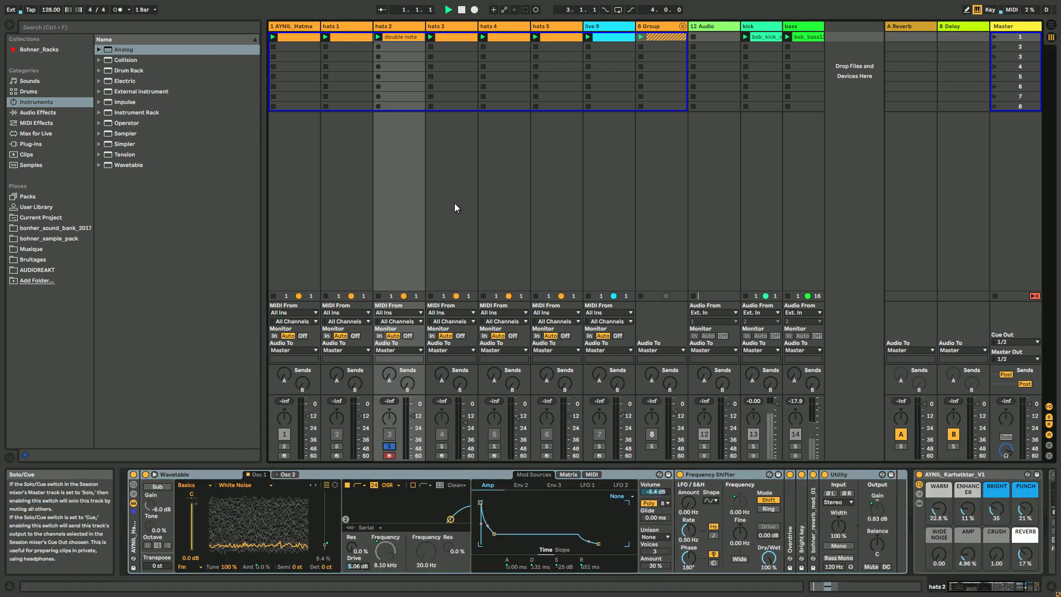
pyautogui.press('space')
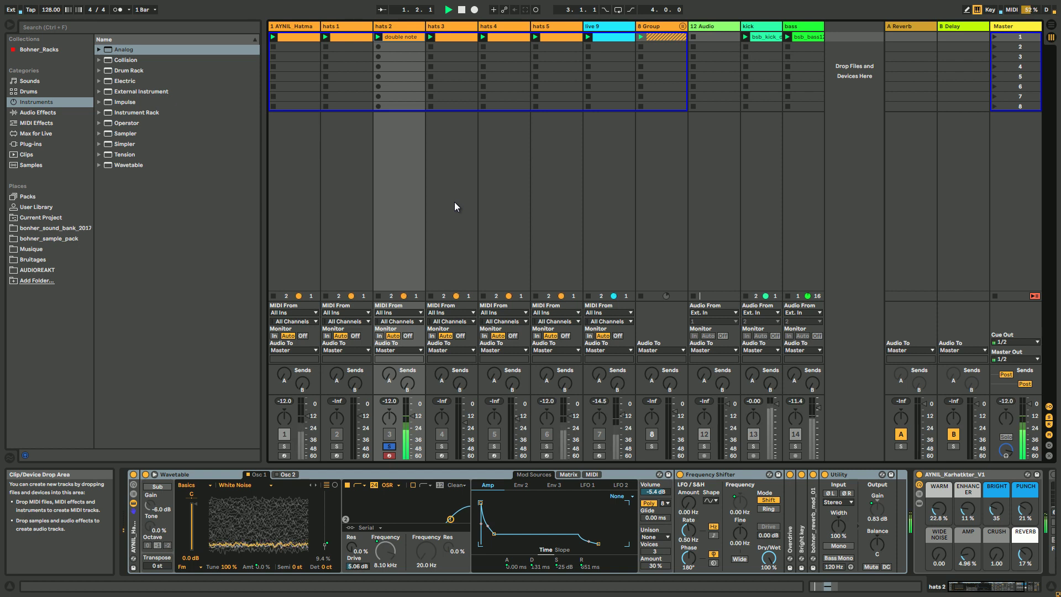
# Open the double note clip on hats 2, try an extra note at F#1, and return to the track's devices.
pyautogui.doubleClick(406, 37)
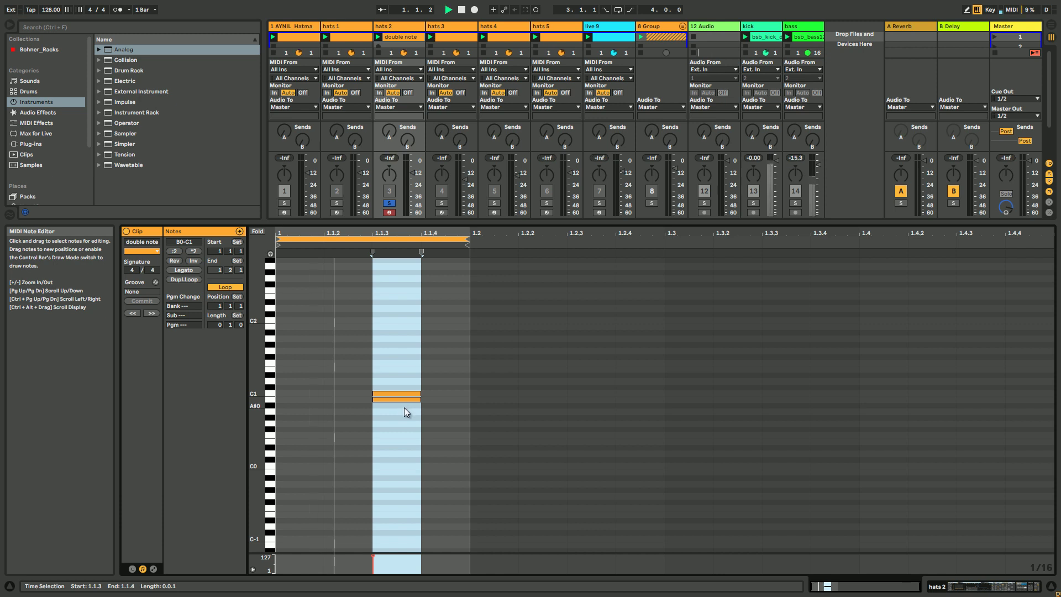
pyautogui.click(400, 399)
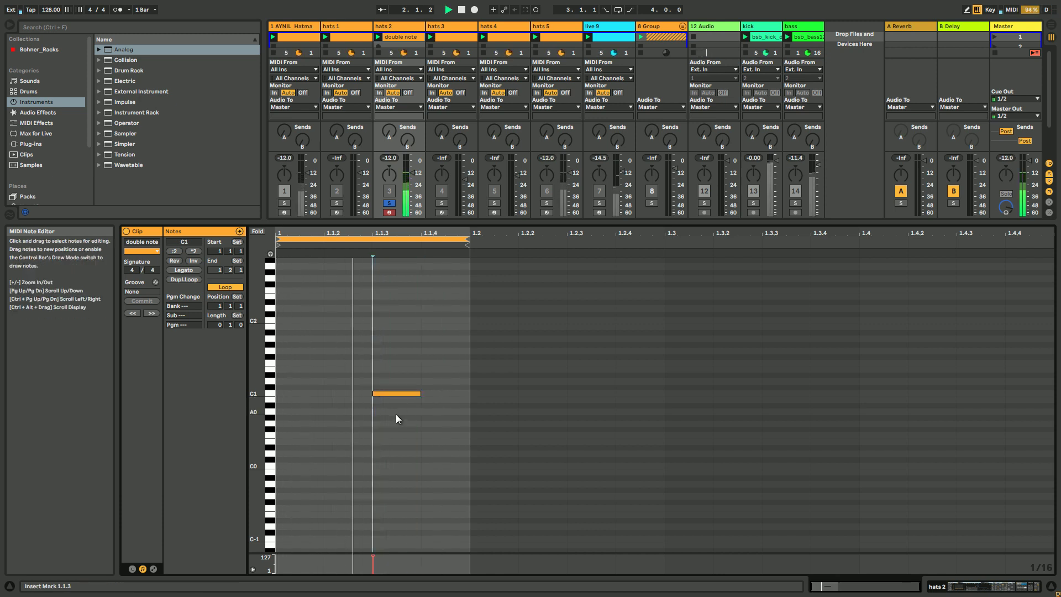
pyautogui.doubleClick(397, 412)
pyautogui.moveTo(396, 413); pyautogui.dragTo(393, 359)
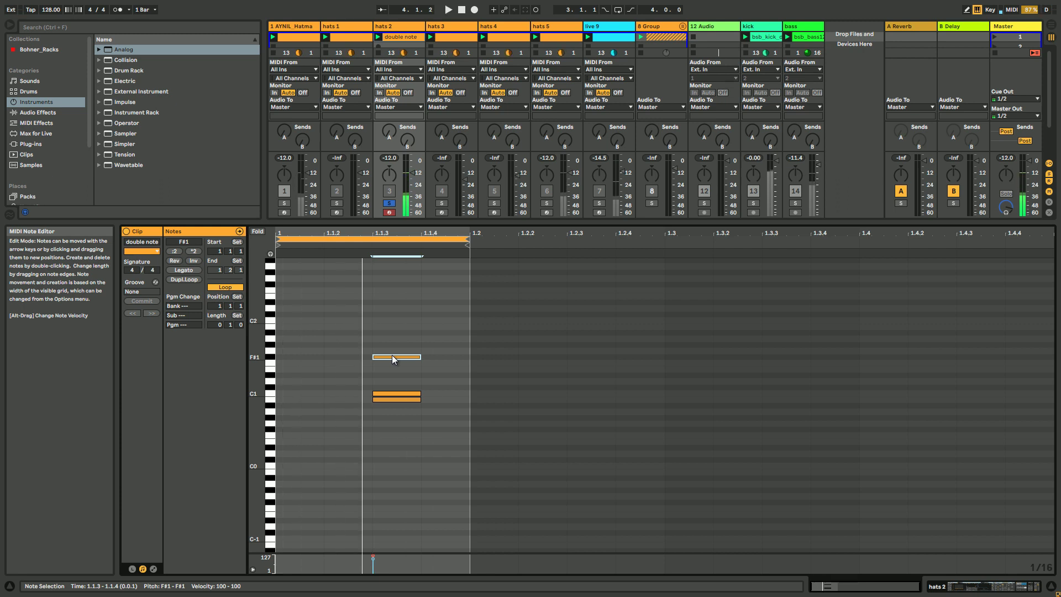
pyautogui.press('Delete')
pyautogui.doubleClick(390, 27)
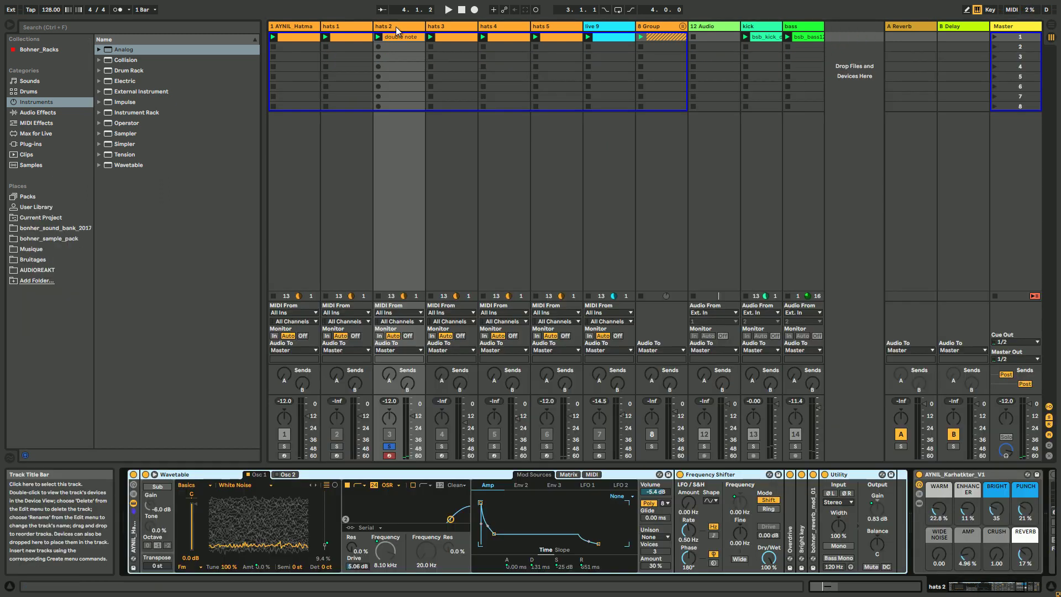
# Deactivate the Hatmaker rack on hats 2 and audition hats 3 soloed with its own rack activated.
pyautogui.click(133, 474)
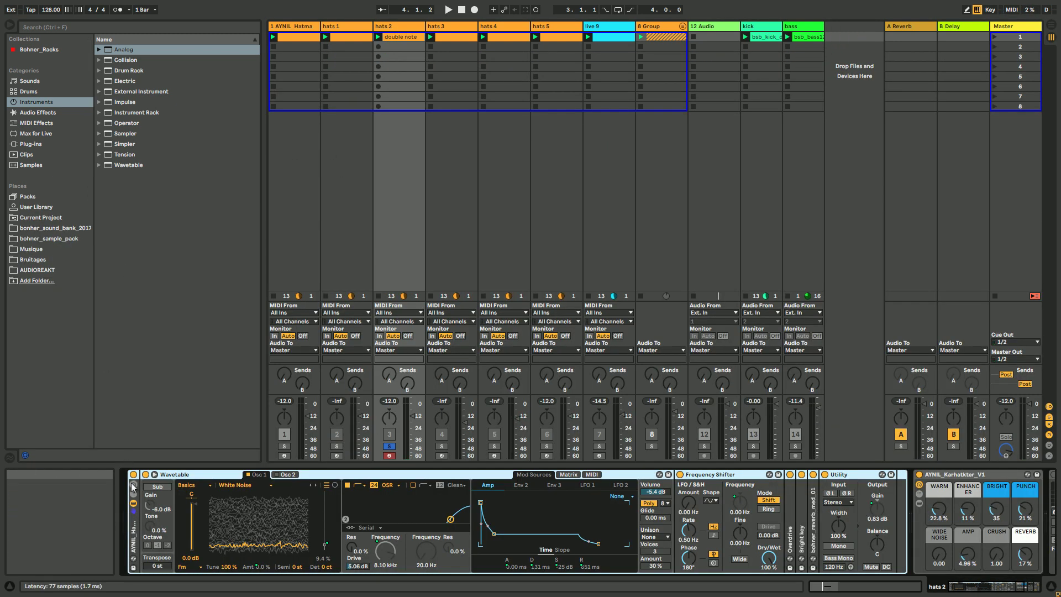
pyautogui.click(463, 33)
pyautogui.click(442, 446)
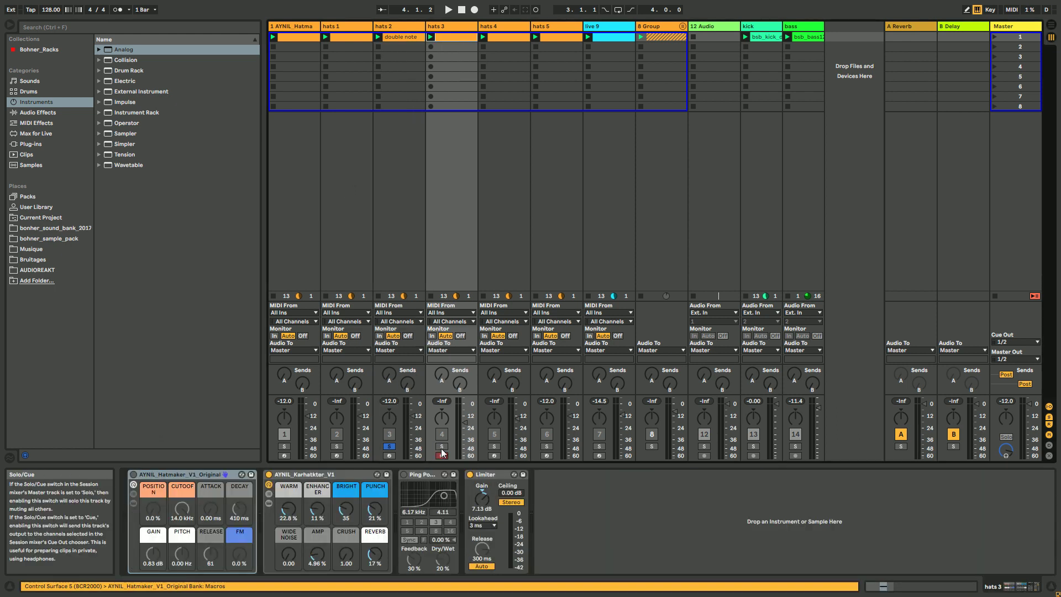
pyautogui.press('space')
pyautogui.click(133, 475)
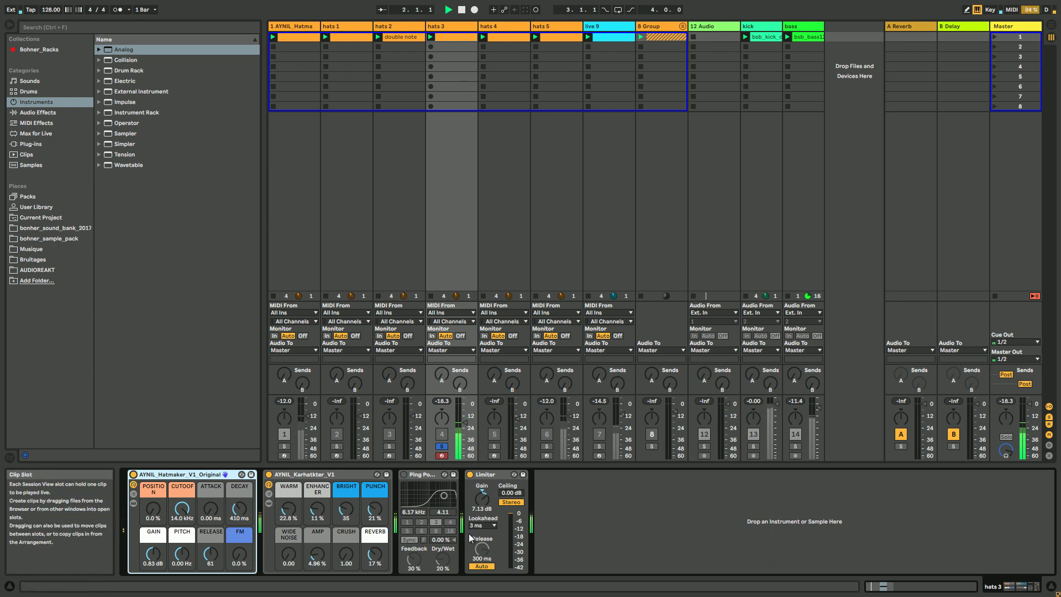
# Deactivate the Hatmaker rack on hats 3, and solo and select the hats 4 track.
pyautogui.click(492, 446)
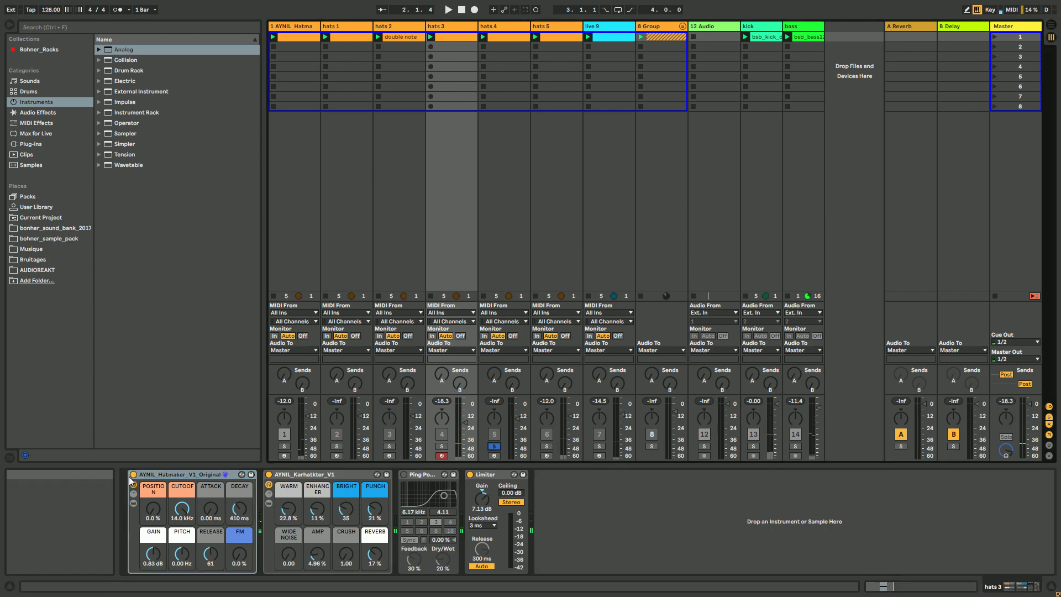
pyautogui.click(133, 475)
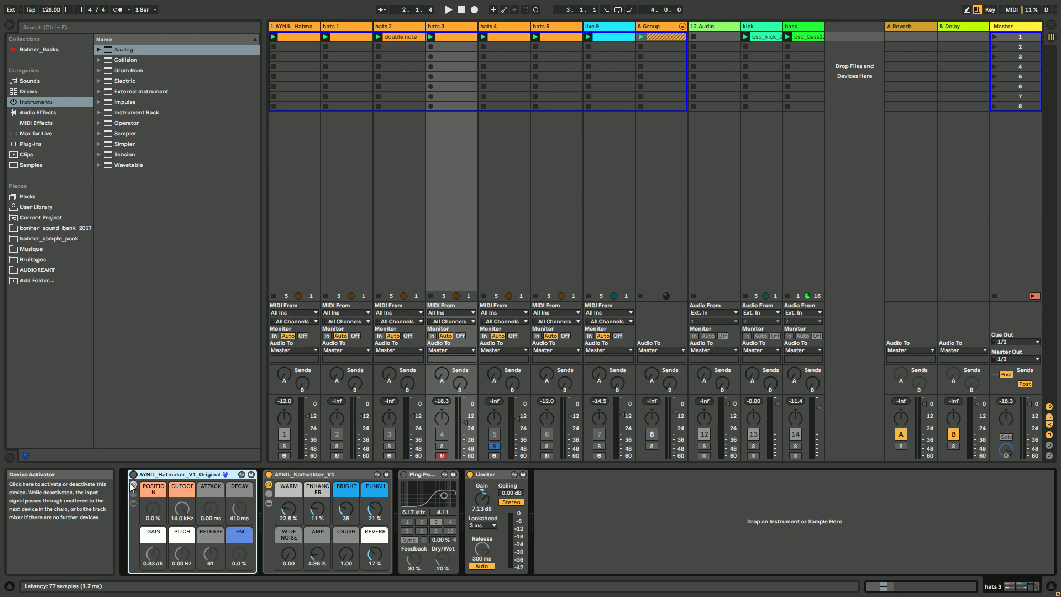
pyautogui.click(508, 31)
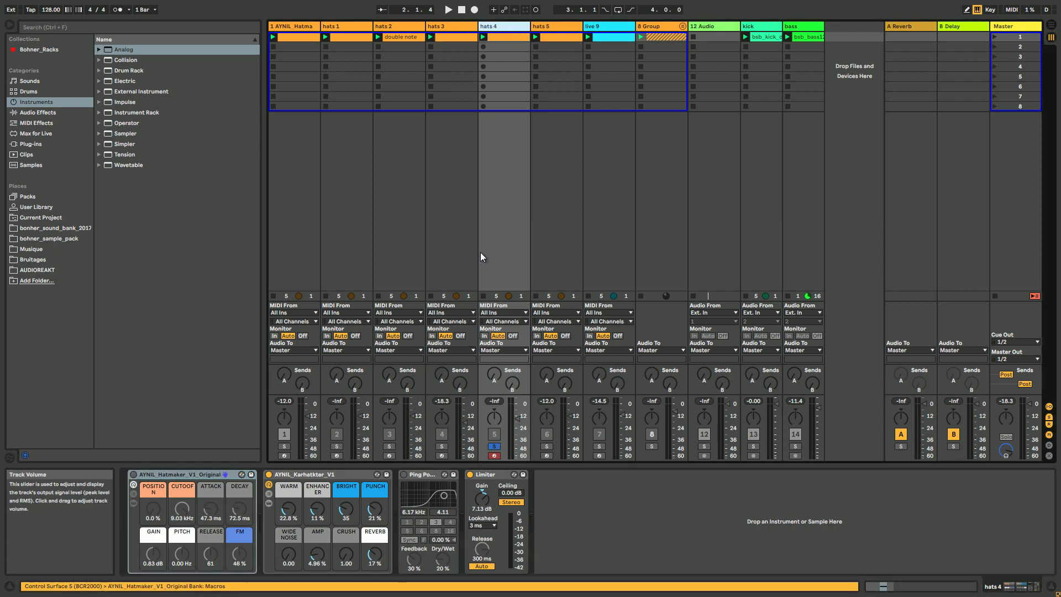
# Activate the Hatmaker rack on hats 4 and set its Attack macro to 40.9 ms during playback.
pyautogui.click(133, 475)
pyautogui.press('space')
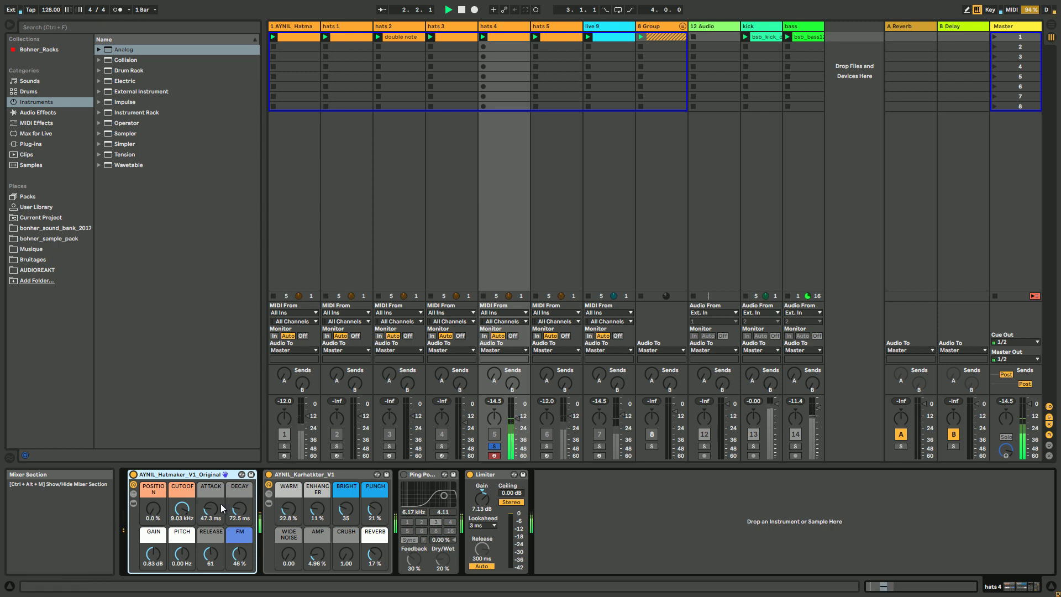
pyautogui.moveTo(221, 503); pyautogui.dragTo(217, 510)
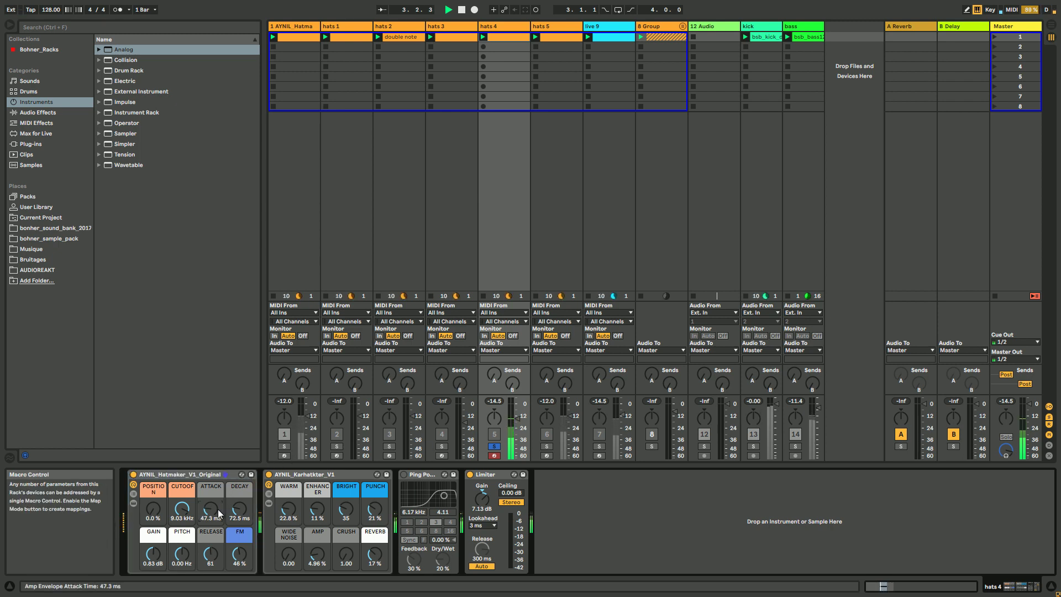
pyautogui.moveTo(218, 509); pyautogui.dragTo(218, 517)
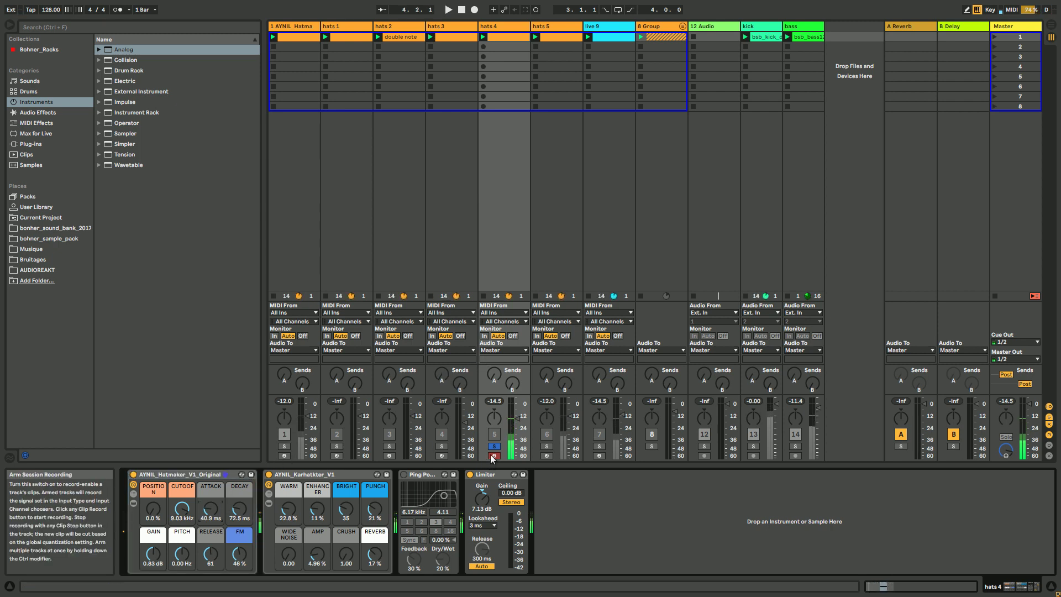
# Deactivate the Hatmaker rack on hats 4, and solo and select the hats 5 track.
pyautogui.click(133, 474)
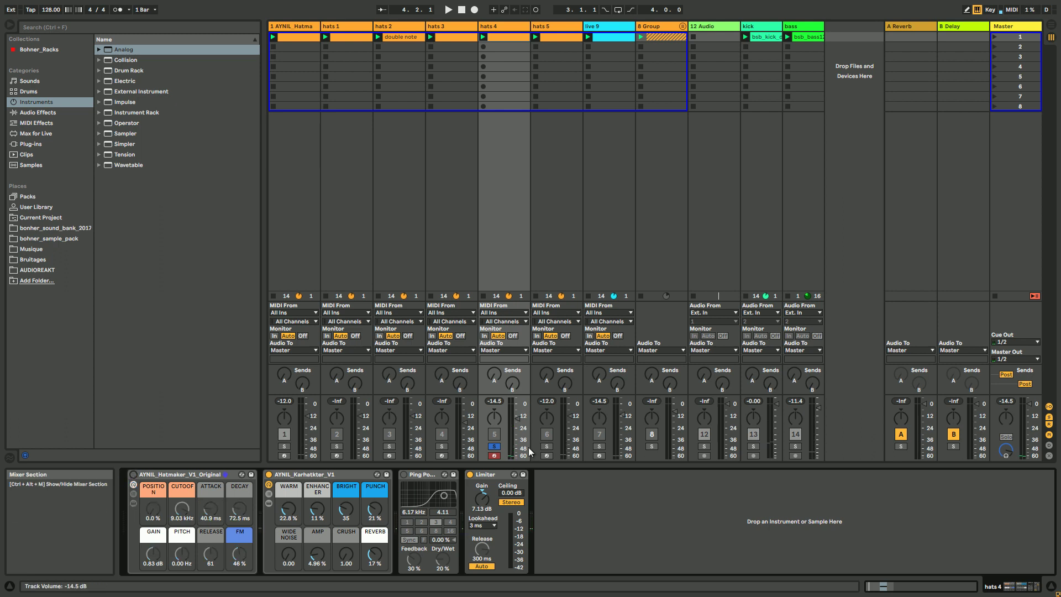
pyautogui.click(546, 446)
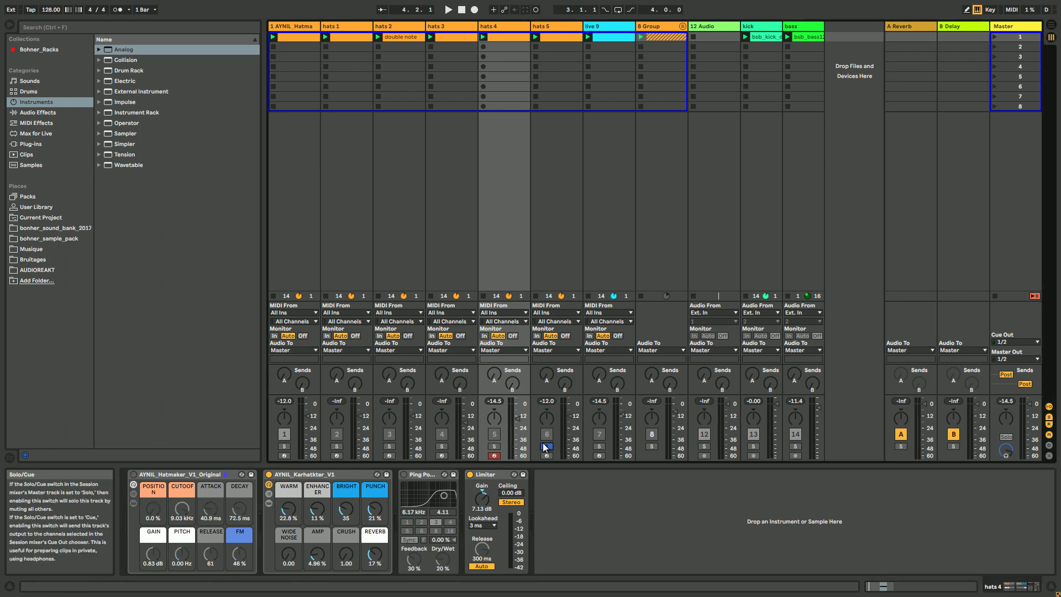
pyautogui.click(559, 28)
# Audition hats 5 with its Hatmaker rack active, and then deactivate that rack.
pyautogui.press('space')
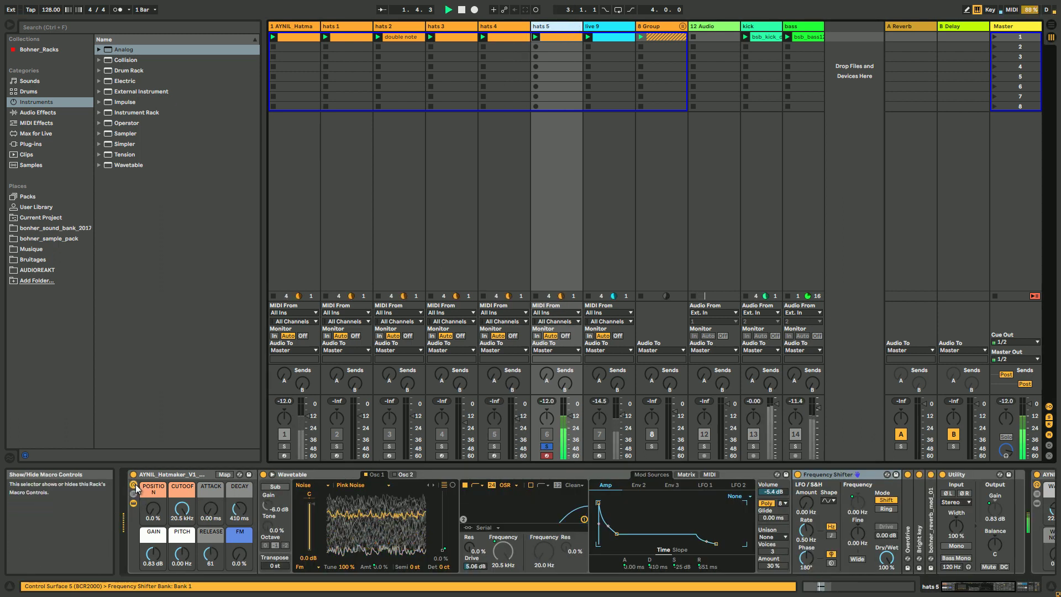
pyautogui.click(441, 493)
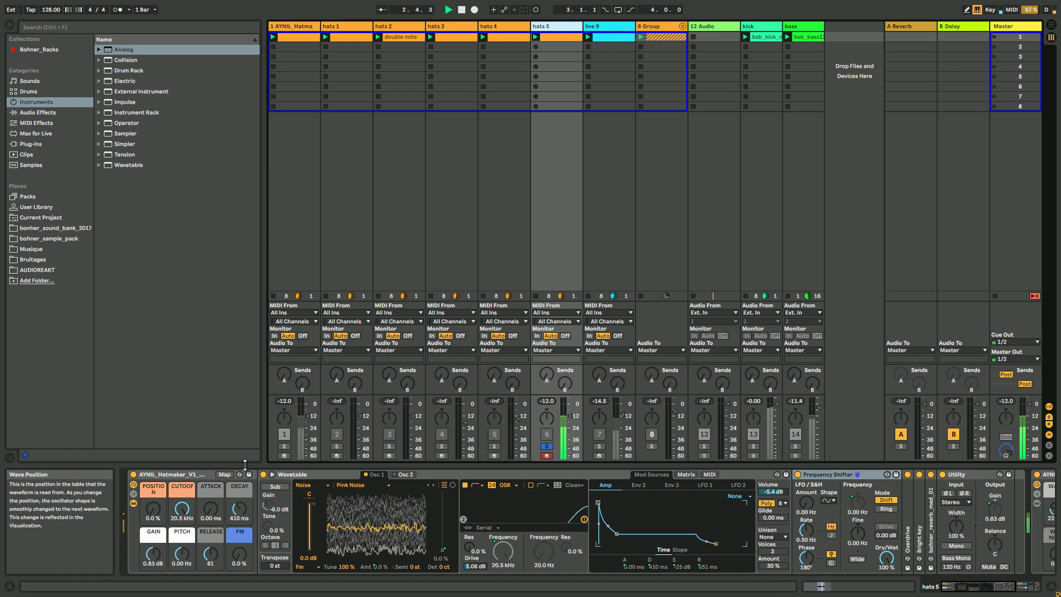
pyautogui.click(133, 476)
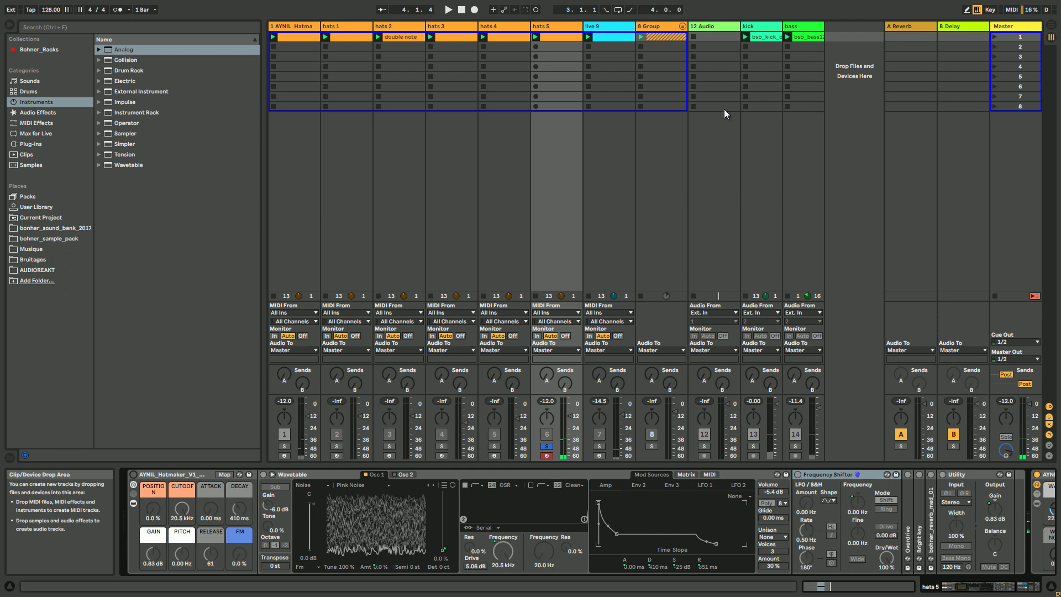
# Unfold the 8 Group track, and activate and solo it to audition its shaker, hats 1 and ride layers.
pyautogui.click(683, 27)
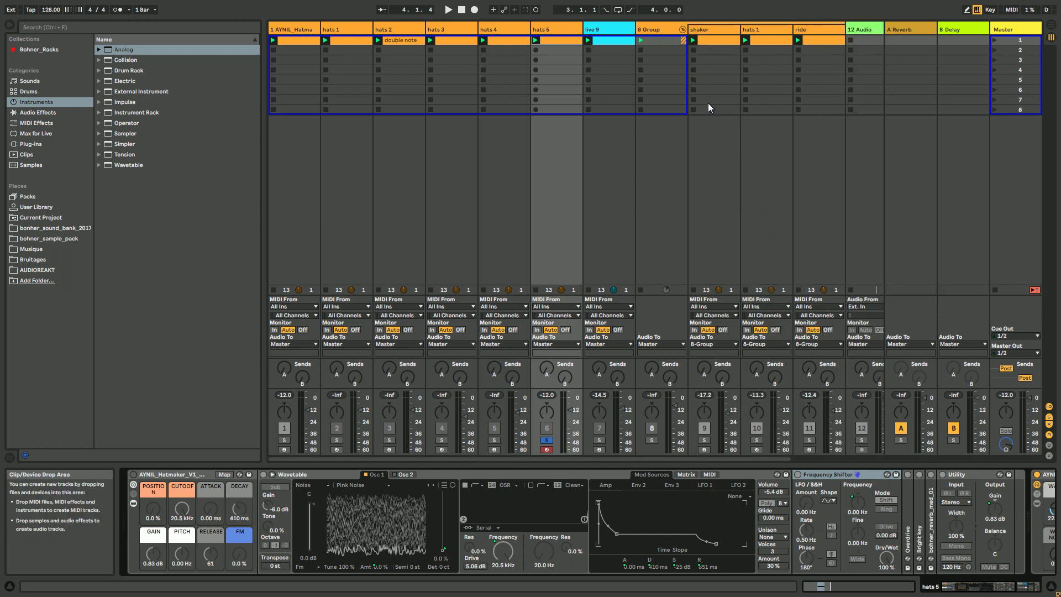
pyautogui.click(665, 428)
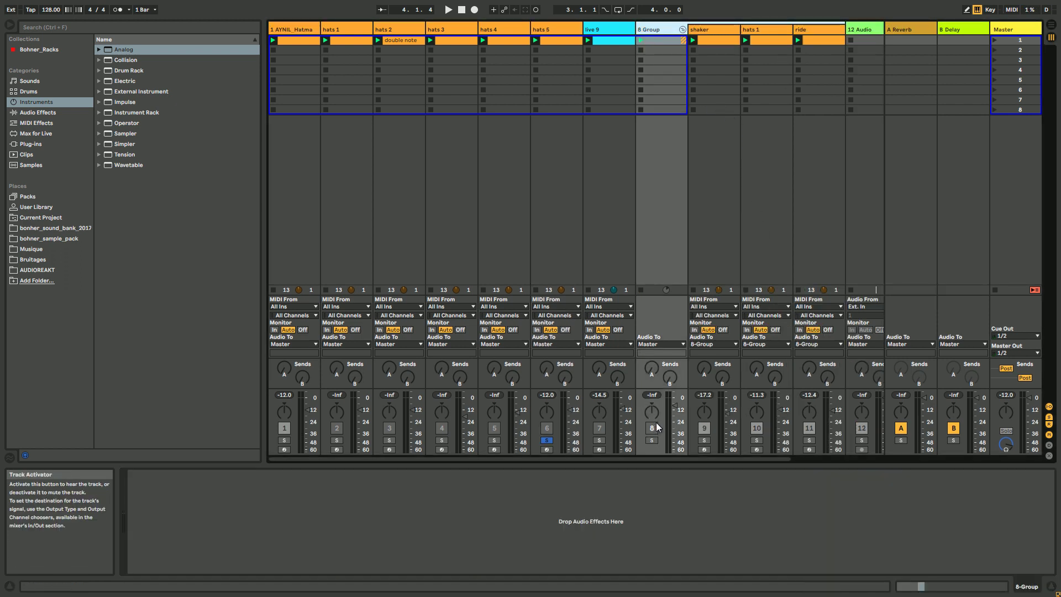
pyautogui.click(652, 440)
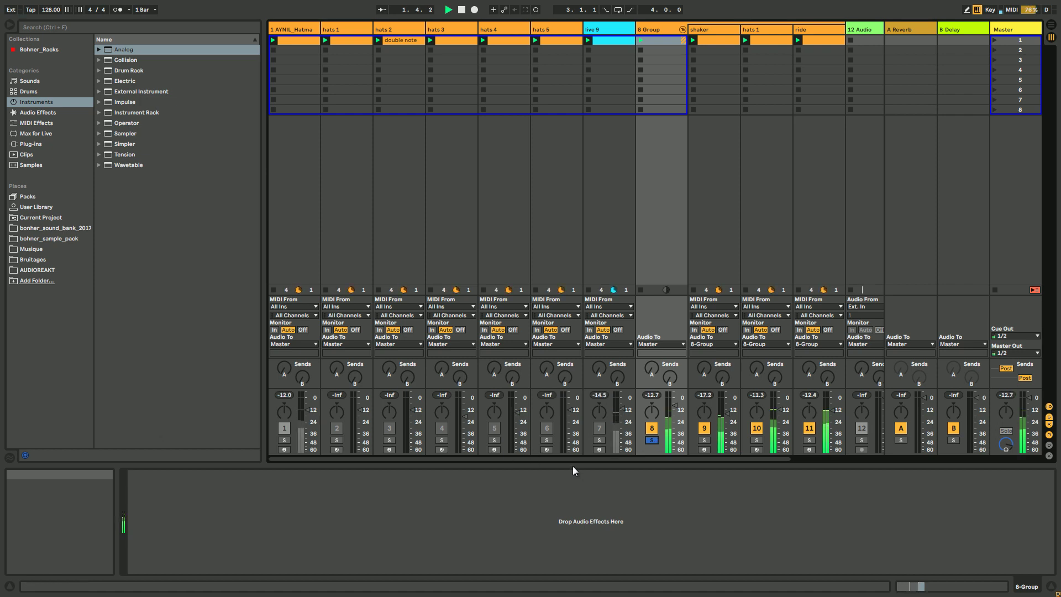
pyautogui.moveTo(565, 458); pyautogui.dragTo(568, 458)
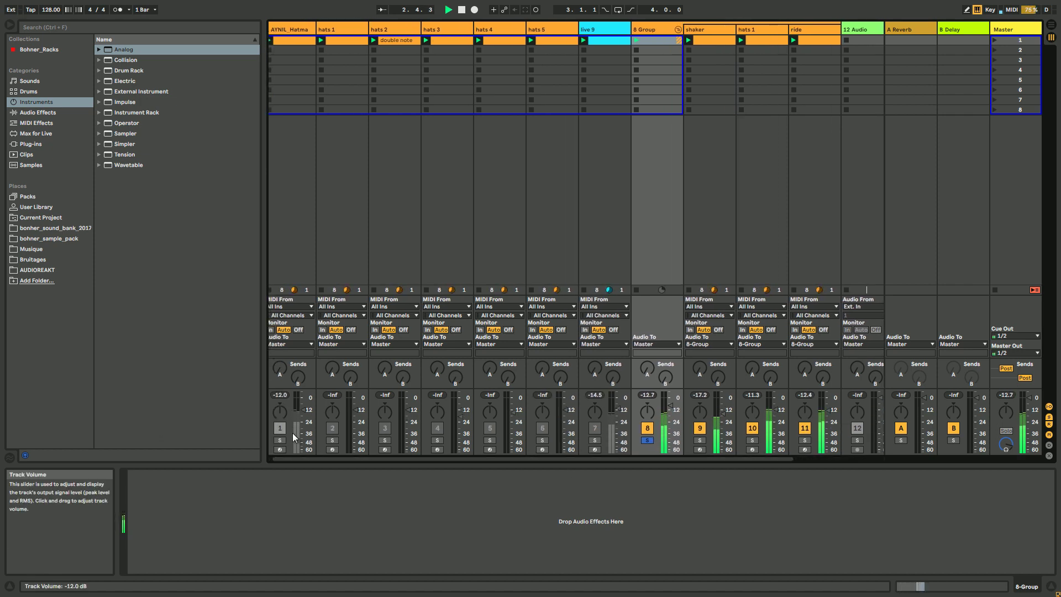
pyautogui.hscroll(3, 644, 459)
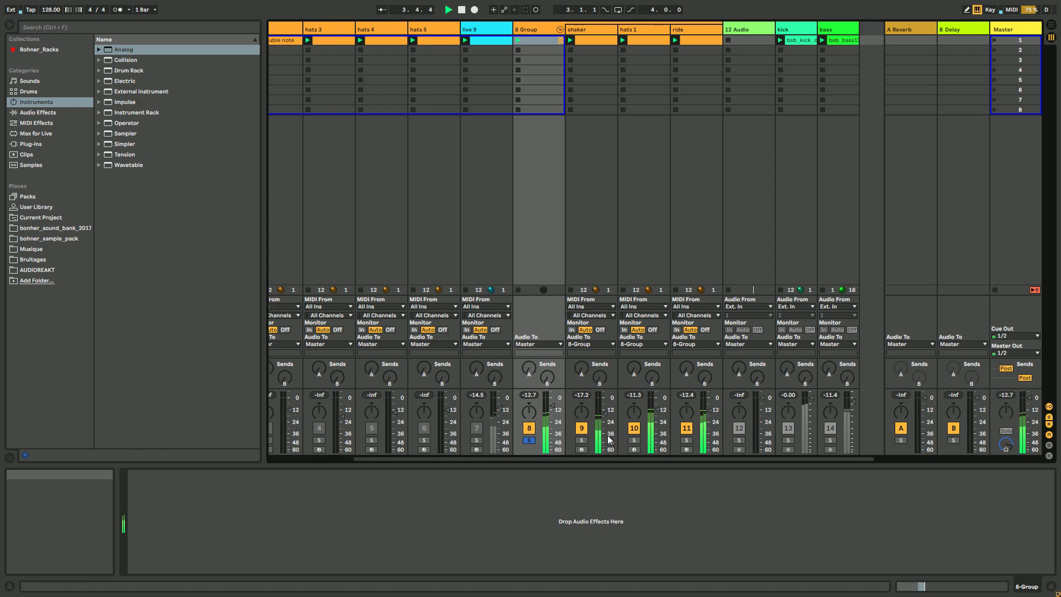
# Unsolo the 8 Group track and audition it together with the kick and bass, leaving the group unfolded.
pyautogui.click(529, 440)
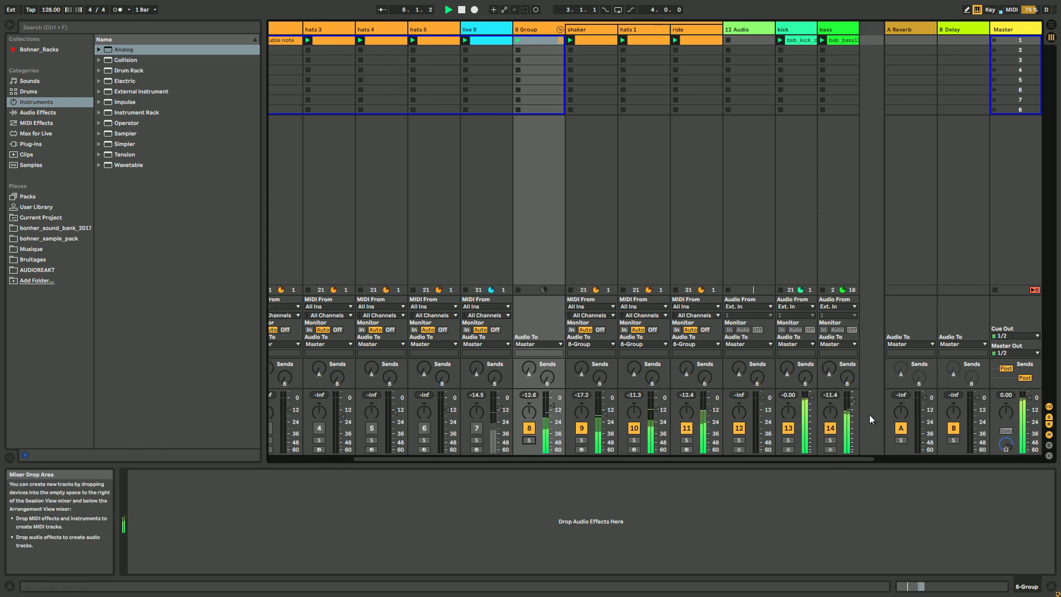
pyautogui.click(560, 29)
pyautogui.click(682, 29)
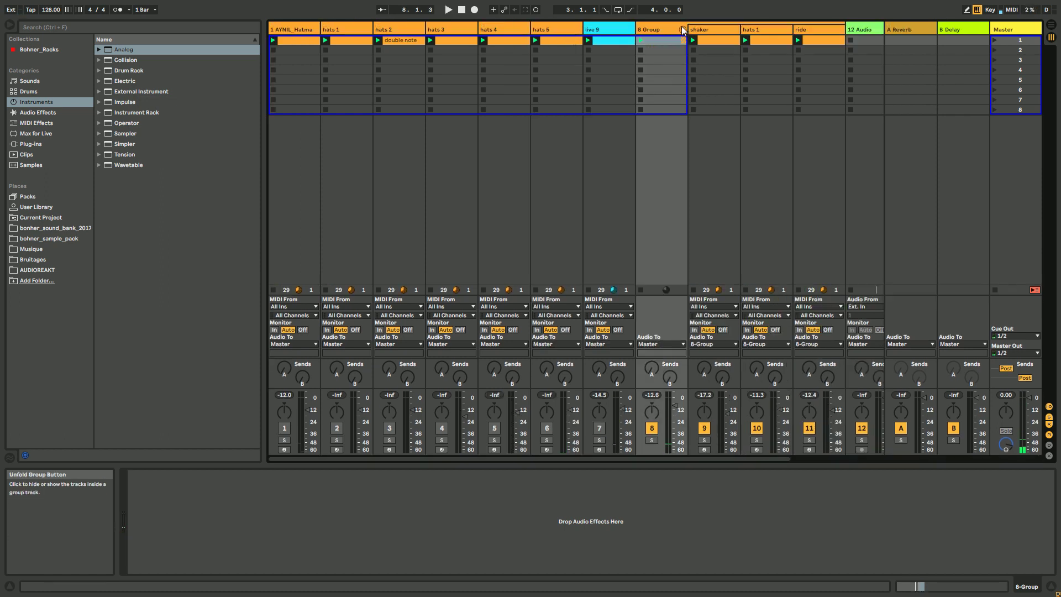
# Examine the device chains of the shaker, hats 1 and ride tracks inside 8 Group, and fold the group.
pyautogui.click(718, 41)
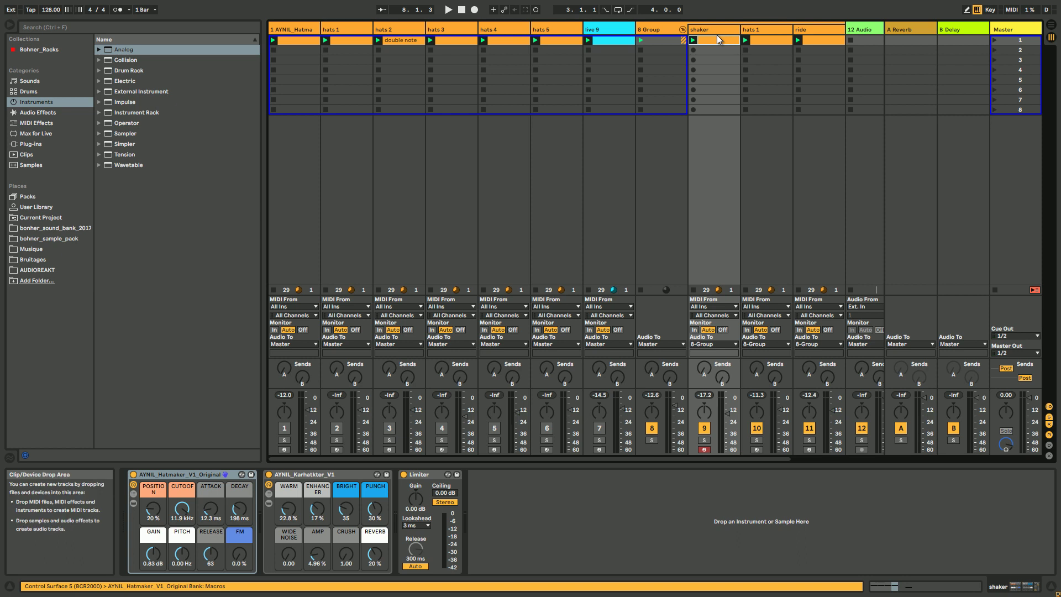
pyautogui.click(771, 31)
pyautogui.click(826, 29)
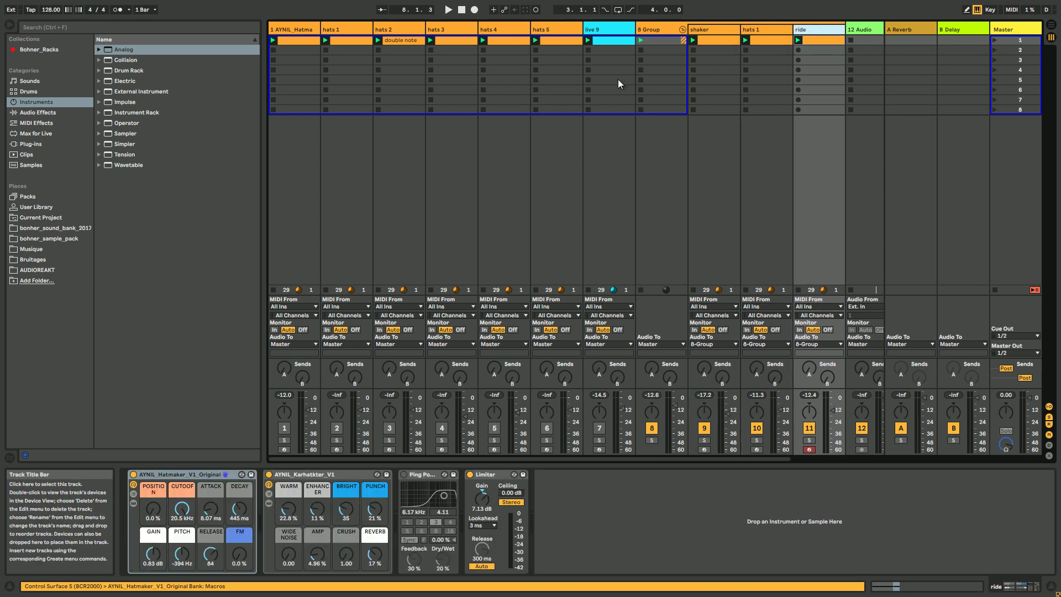
pyautogui.click(682, 30)
# Select the live 9 track and try oscillator A's level at -0.3 dB in its Operator.
pyautogui.click(618, 28)
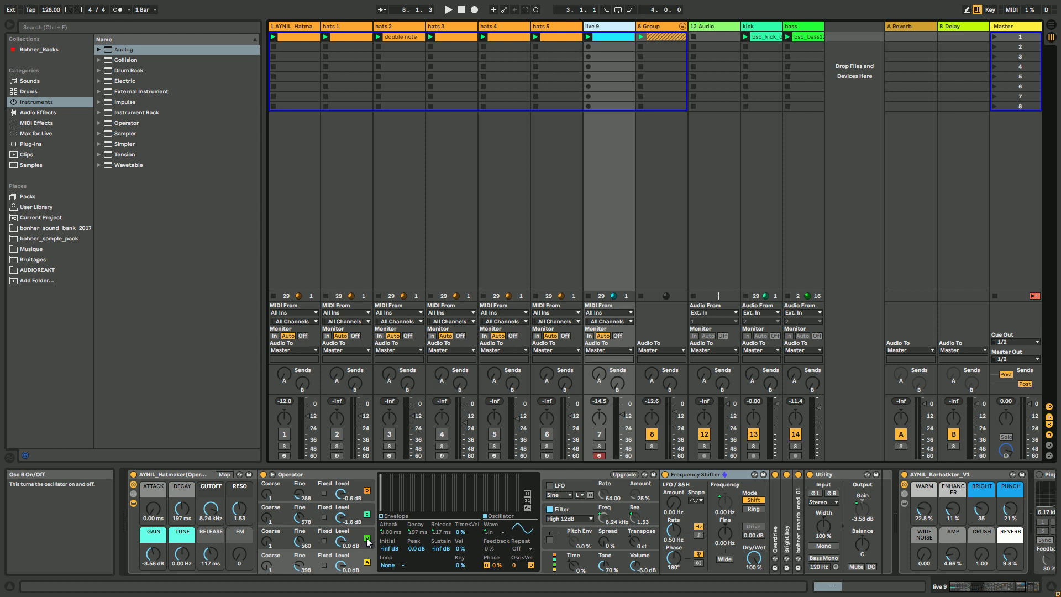
pyautogui.moveTo(360, 567); pyautogui.dragTo(361, 569)
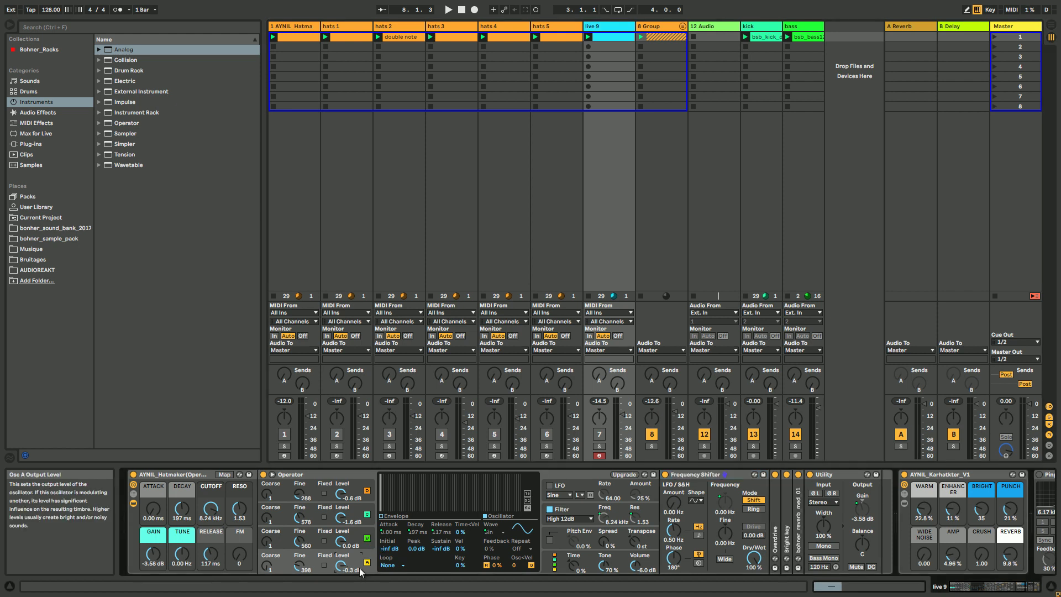
pyautogui.scroll(2, 360, 572)
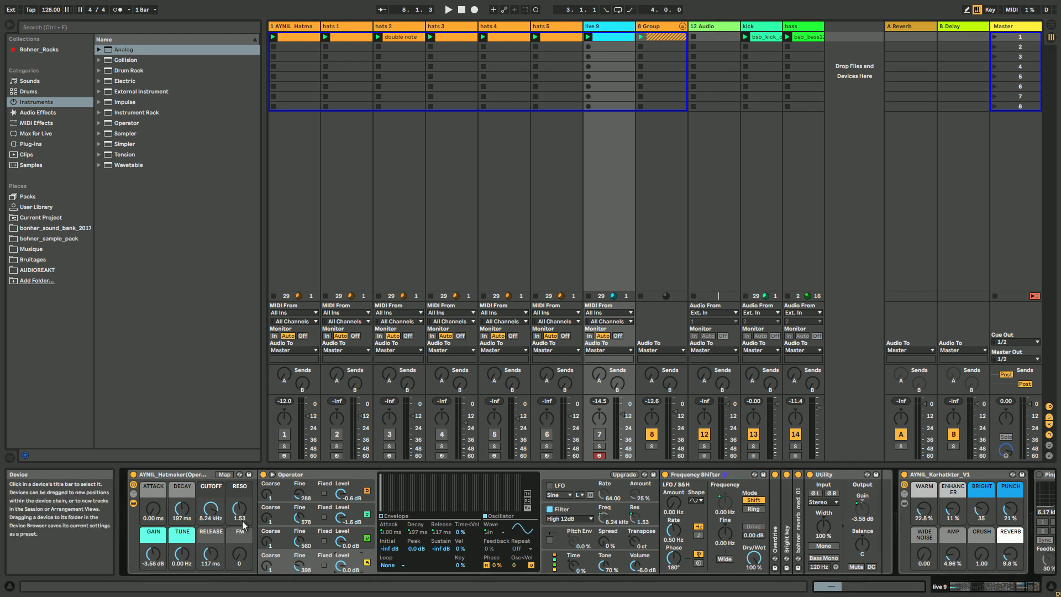
# Solo the live 9 track and audition its Operator-based Hatmaker rack.
pyautogui.press('space')
pyautogui.click(599, 447)
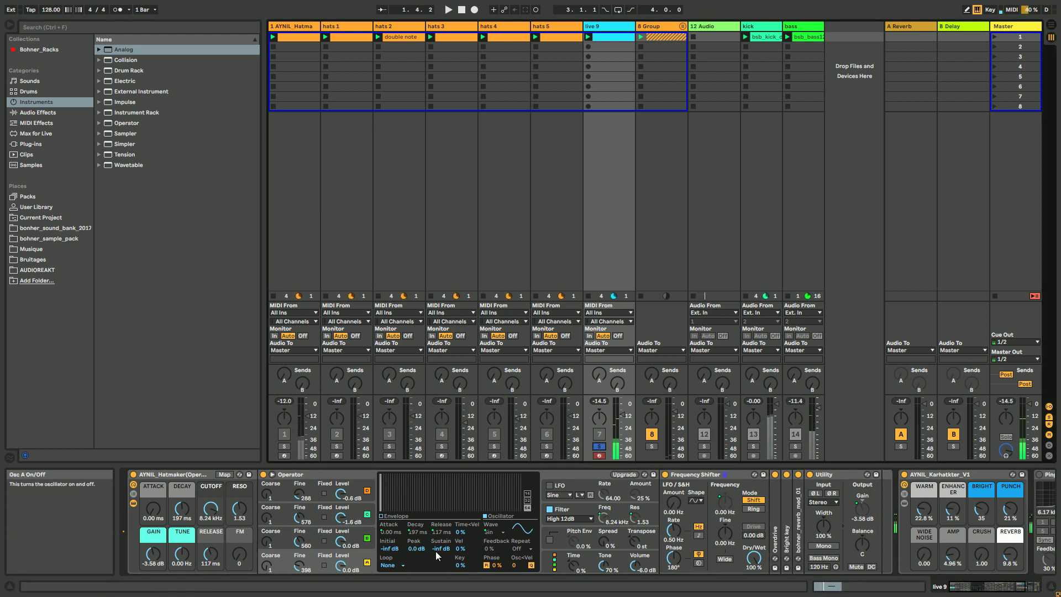
pyautogui.click(501, 534)
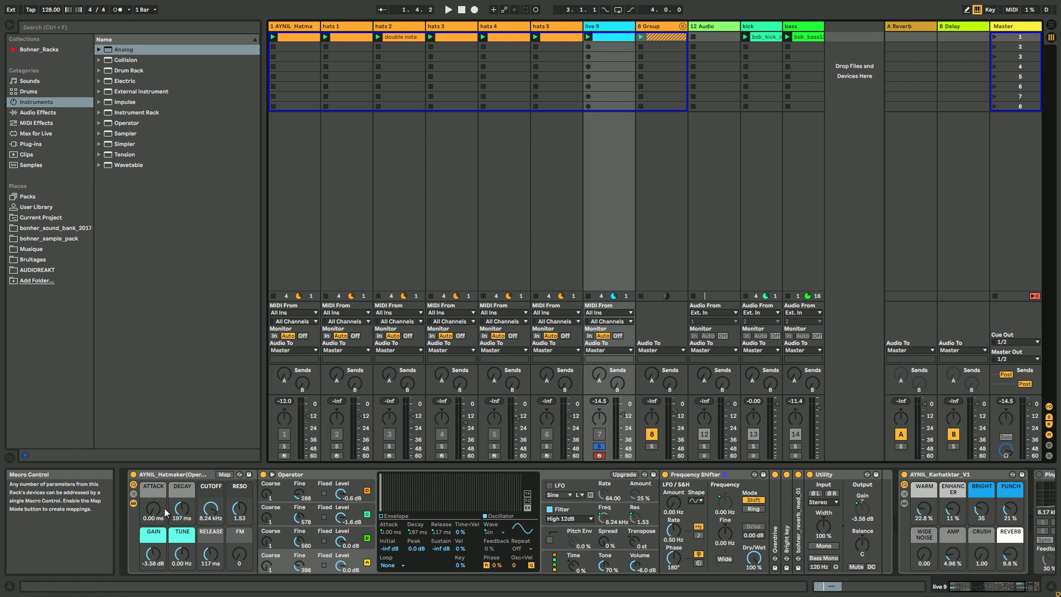
# Set the live 9 rack's Cutoff macro to 7.83 kHz and its Reso macro to 2.07 during playback.
pyautogui.press('space')
pyautogui.scroll(2, 212, 516)
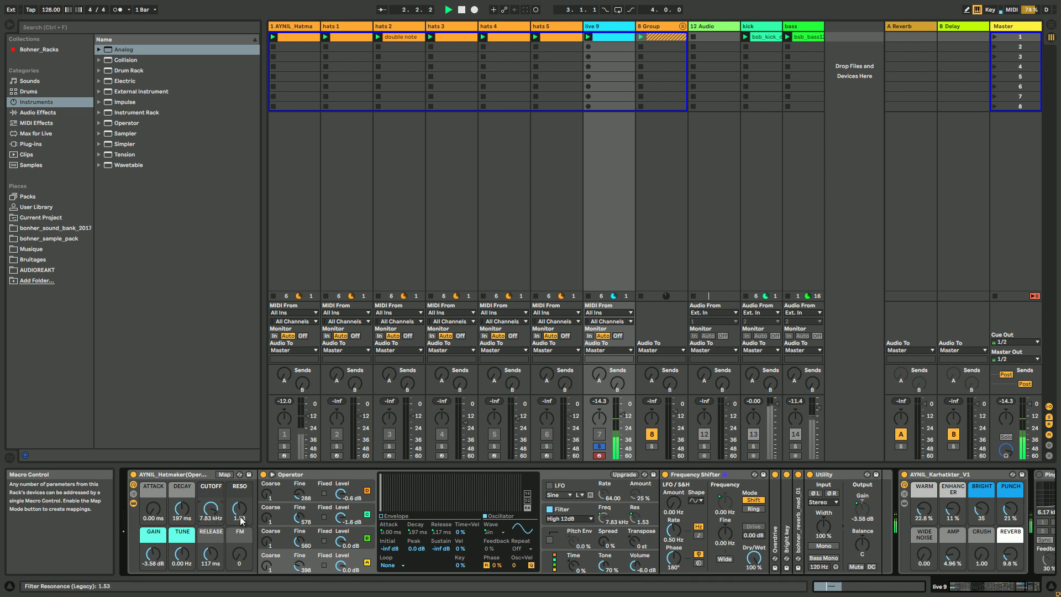
pyautogui.scroll(-3, 241, 518)
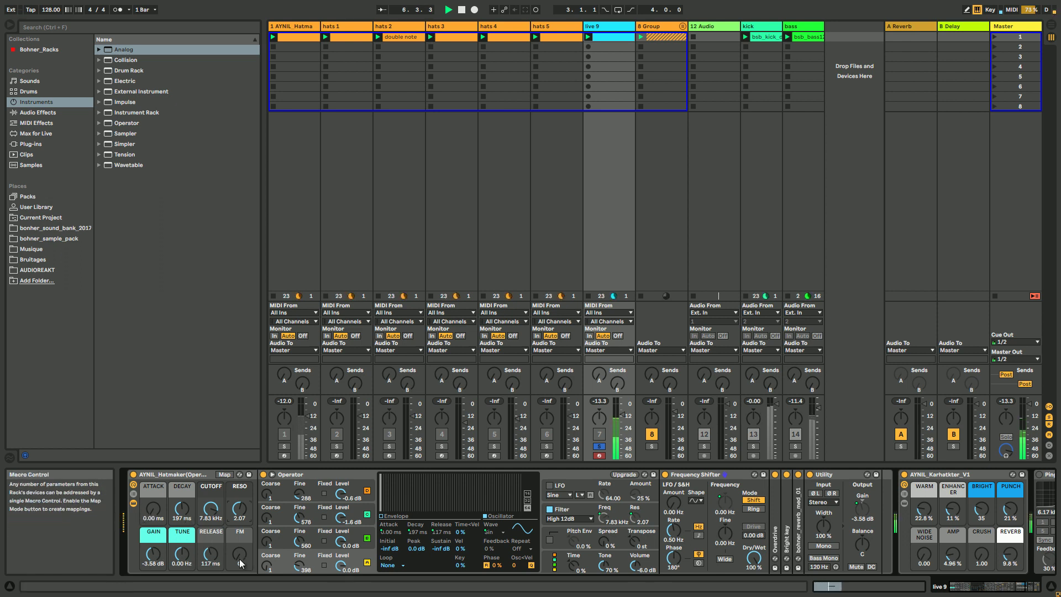
# Try the FM macro on live 9 at 69 and 51 during playback, and return it to 0 with the rack's devices hidden.
pyautogui.moveTo(239, 563); pyautogui.dragTo(239, 511)
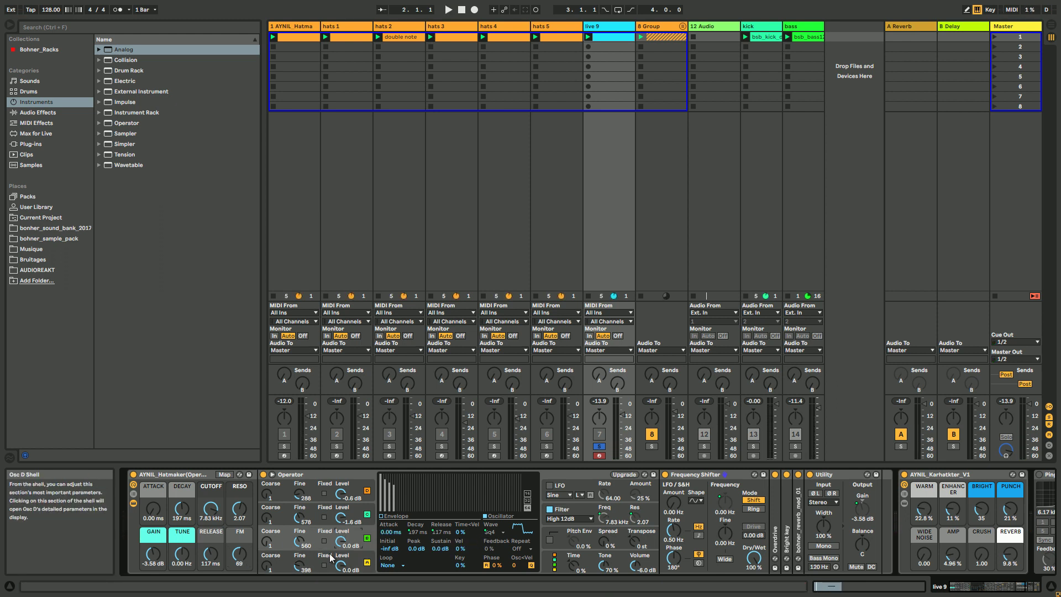
pyautogui.press('space')
pyautogui.scroll(3, 240, 560)
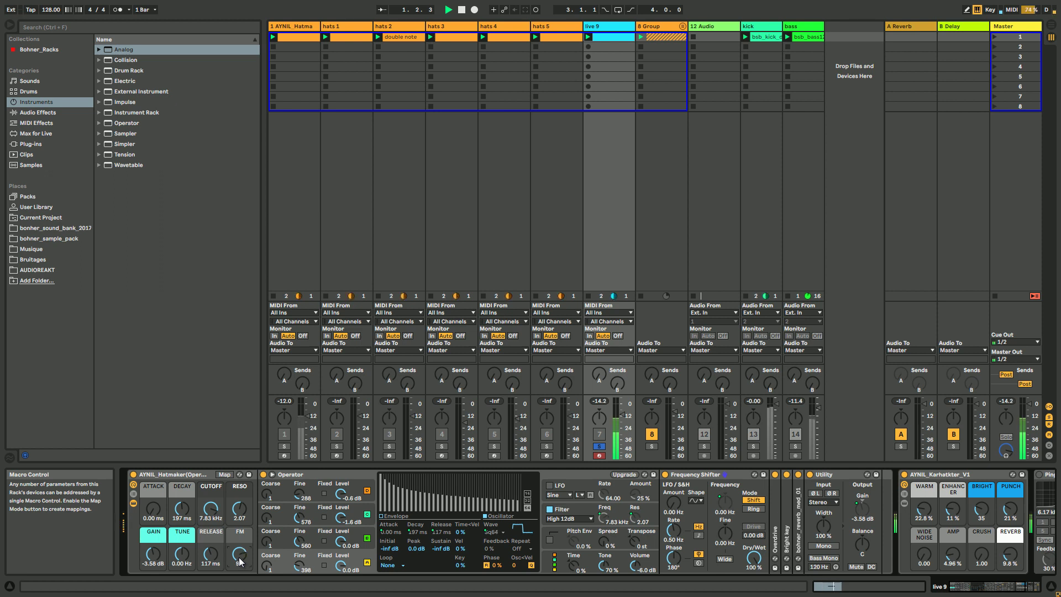
pyautogui.scroll(-5, 240, 561)
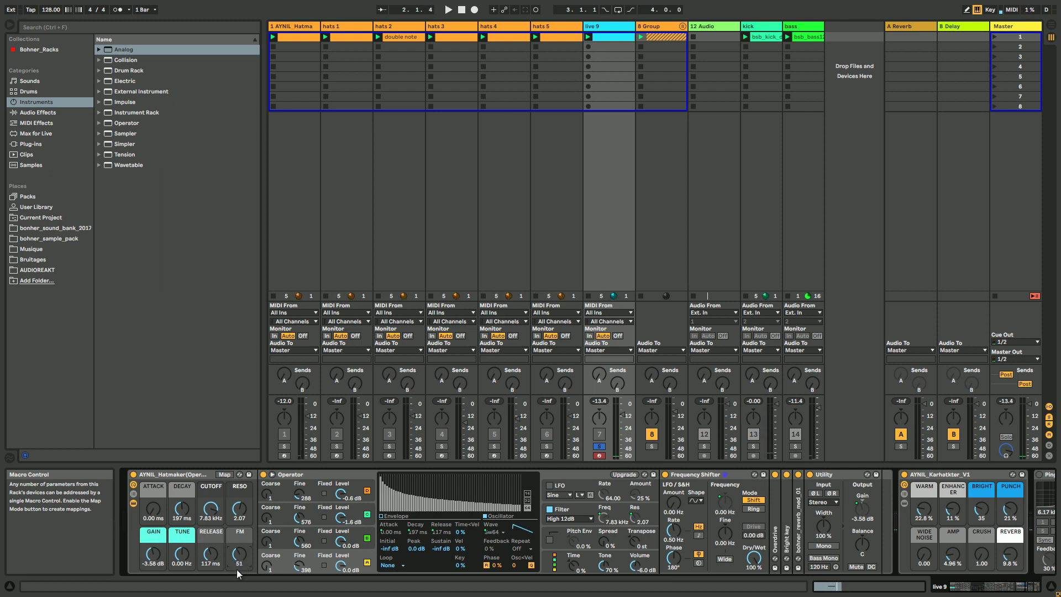
pyautogui.click(133, 503)
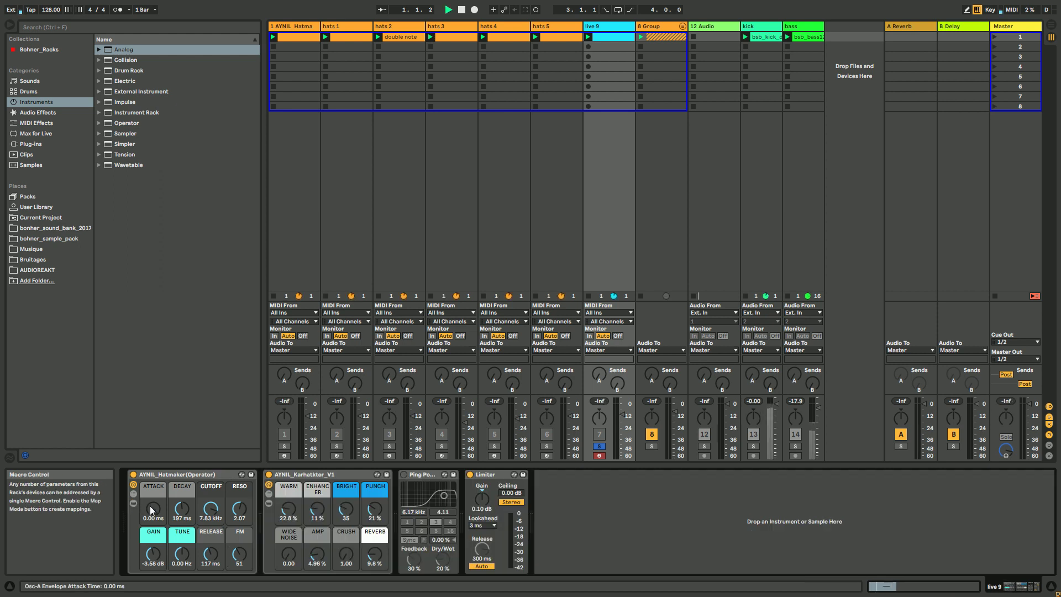
pyautogui.moveTo(239, 553); pyautogui.dragTo(237, 563)
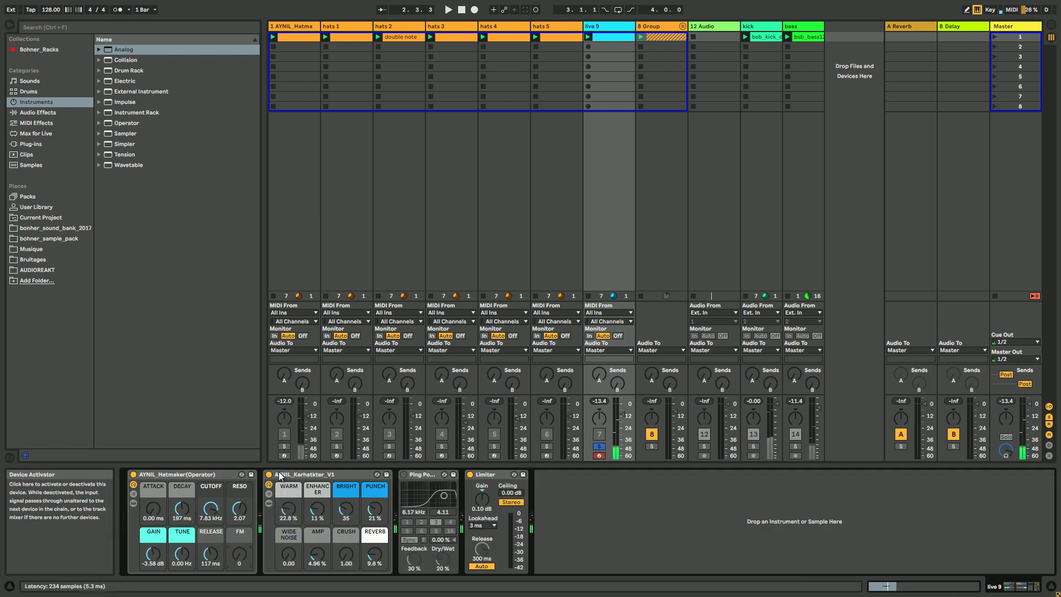
# Select and solo the first AYNIL_Hatmaker track, and hide the devices inside its Hatmaker rack.
pyautogui.click(284, 438)
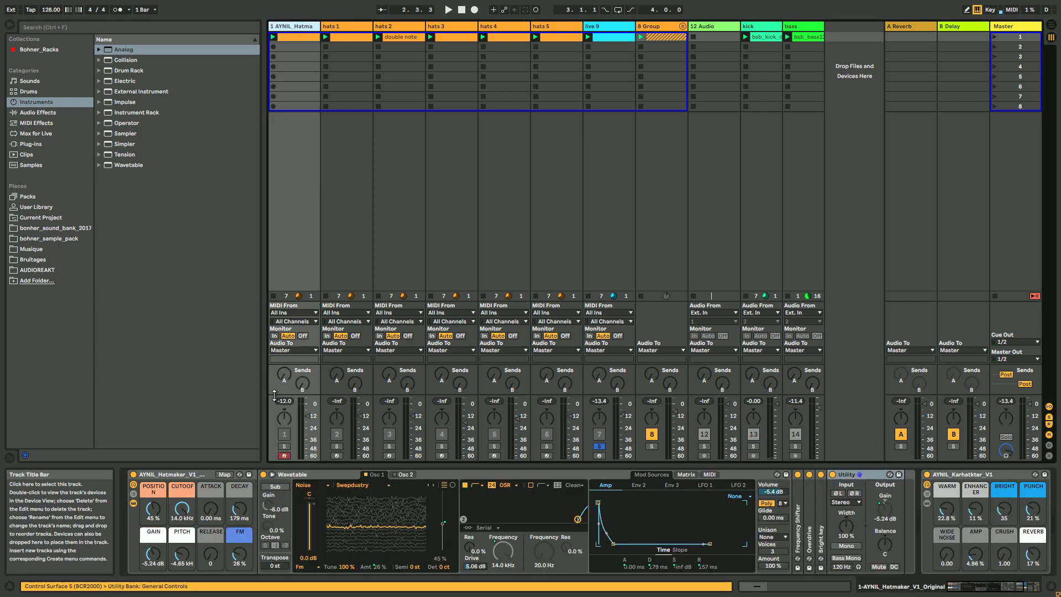
pyautogui.click(285, 447)
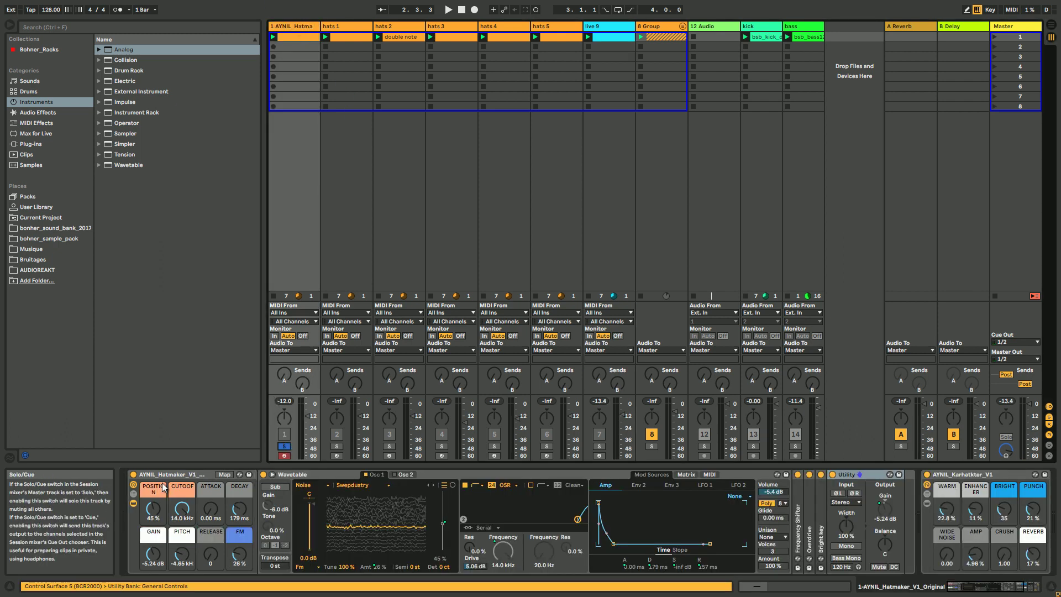
pyautogui.click(133, 503)
# Audition the first track with its AYNIL_Karhatkter_V1 rack deactivated, and reactivate the rack.
pyautogui.press('space')
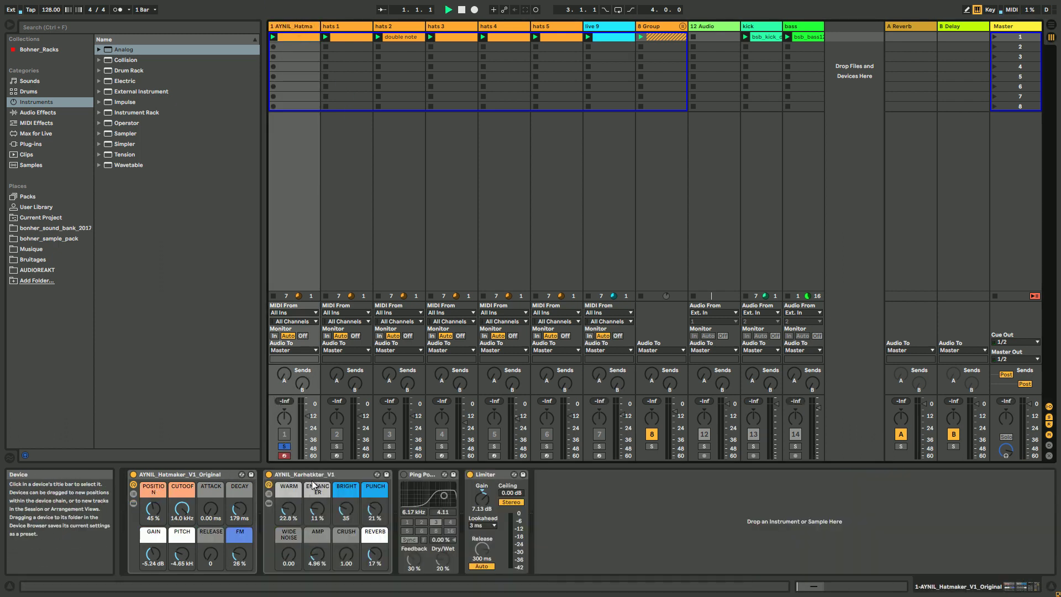
pyautogui.click(268, 475)
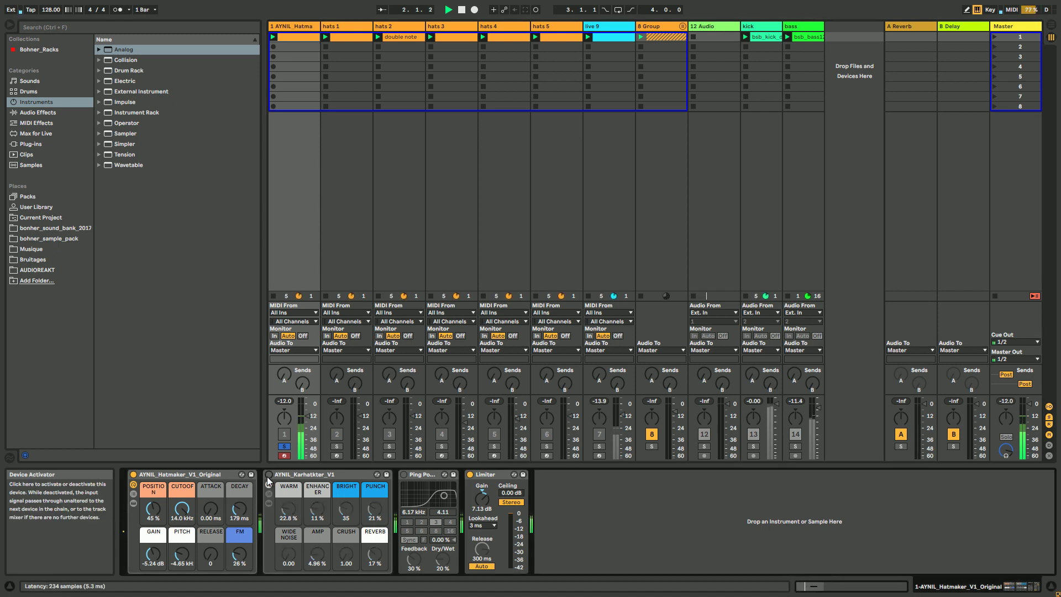
pyautogui.click(268, 475)
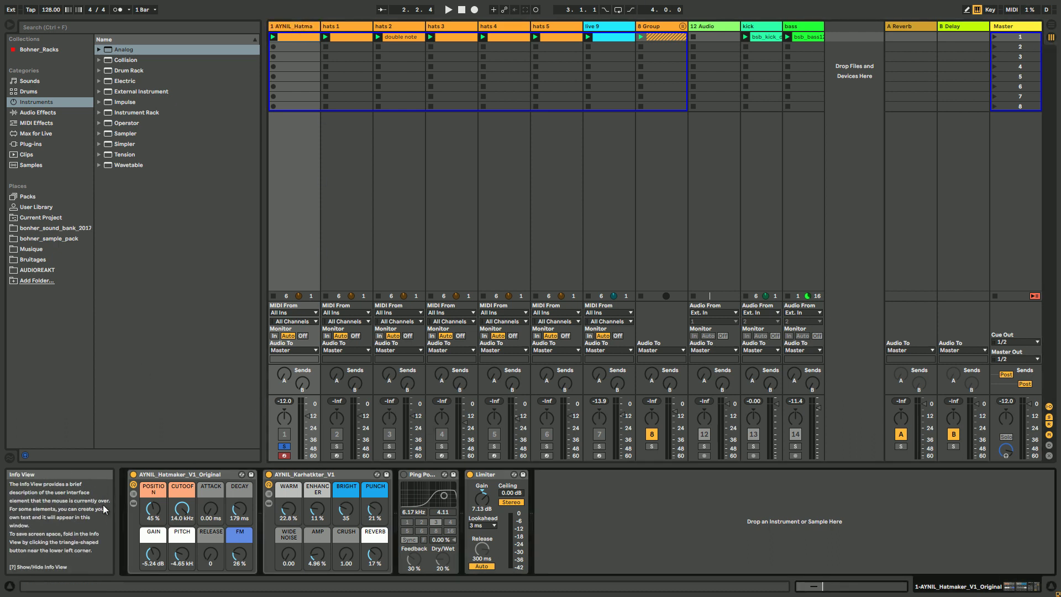
# Show the Hatmaker rack's devices and set Wavetable's unison to Position Spread with 4 voices and 58% amount during playback.
pyautogui.click(133, 503)
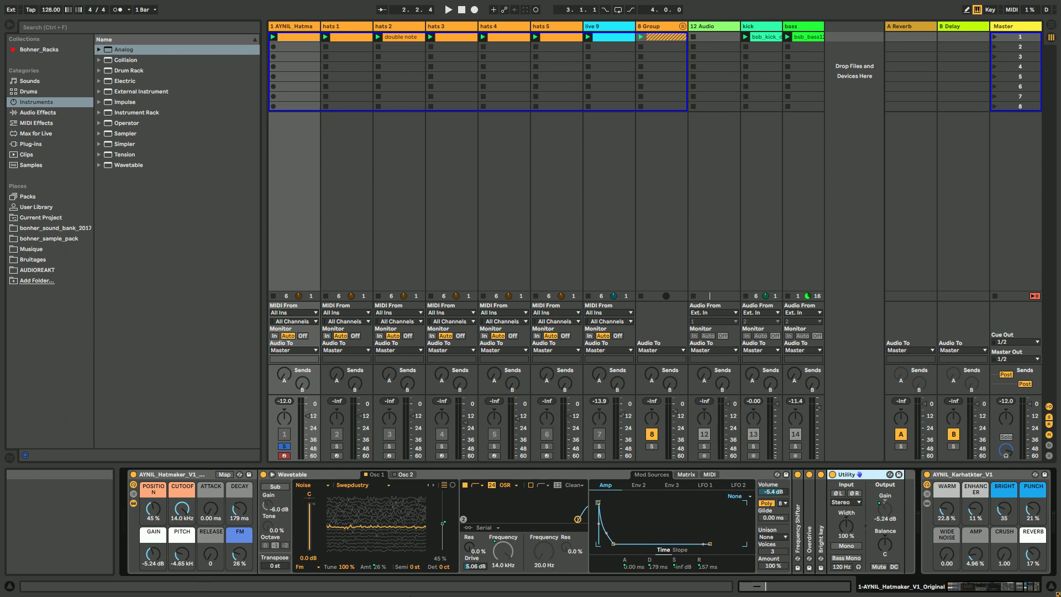
pyautogui.press('space')
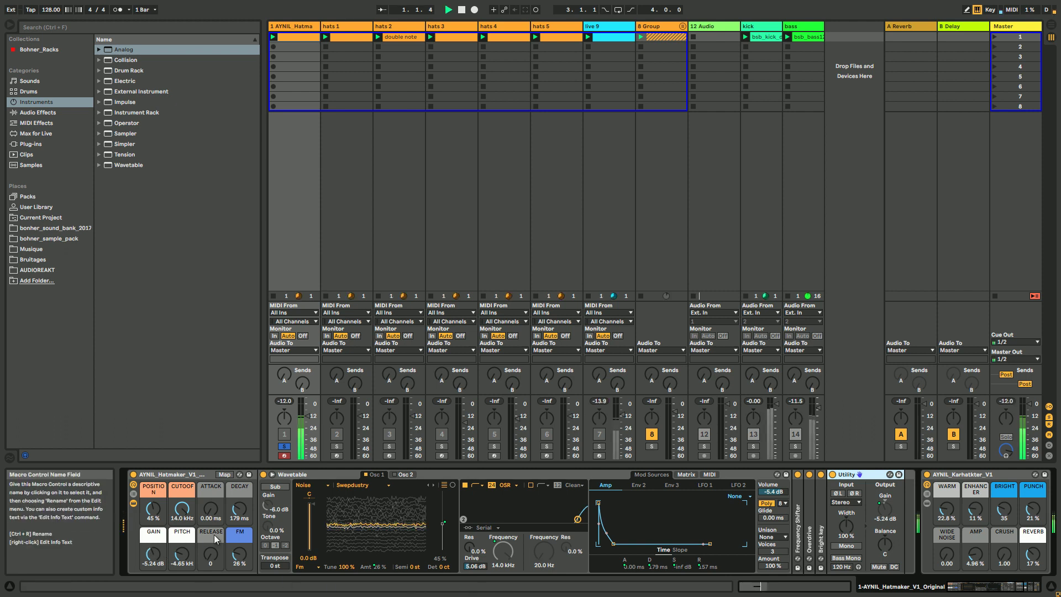
pyautogui.click(772, 538)
pyautogui.click(779, 520)
pyautogui.moveTo(773, 565)
pyautogui.mouseDown()
pyautogui.moveTo(774, 591)
pyautogui.moveTo(773, 548)
pyautogui.mouseUp()
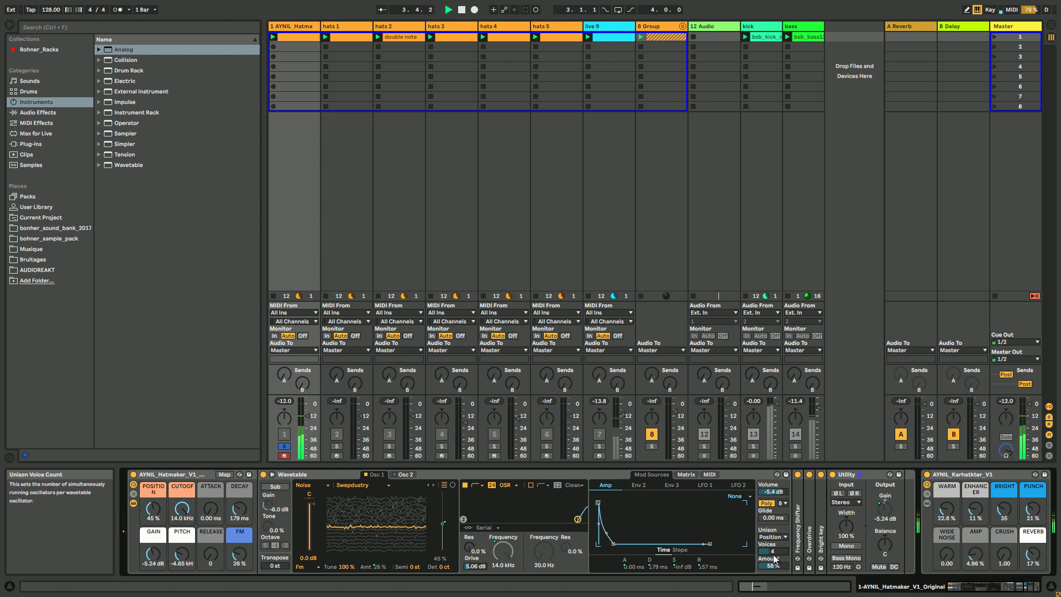
# Audition Wavetable's unison modes during playback, switching from None to Position Spread, Shimmer and Classic.
pyautogui.click(772, 537)
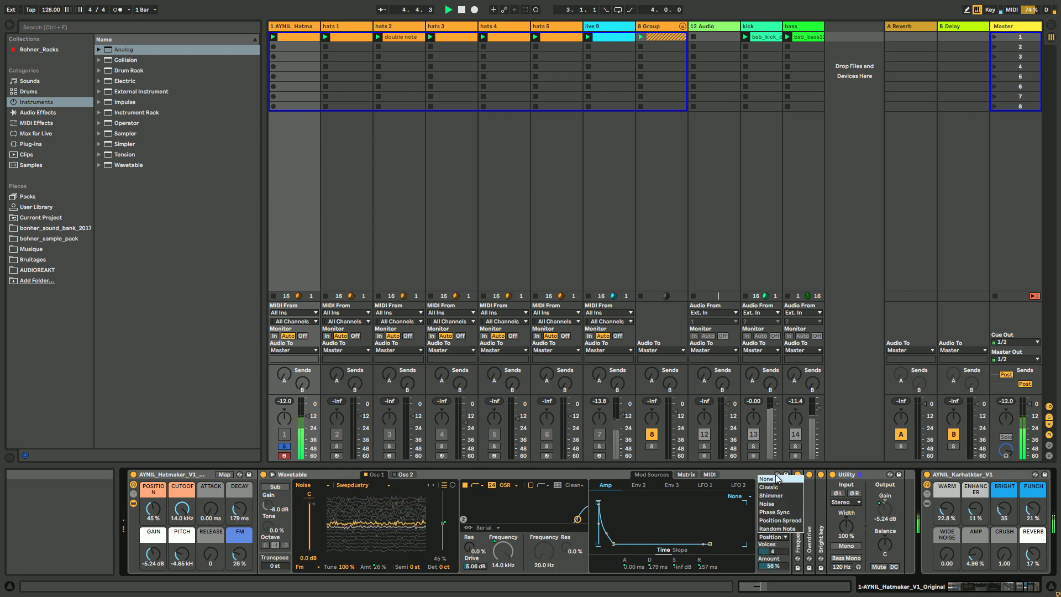
pyautogui.click(774, 517)
pyautogui.click(772, 536)
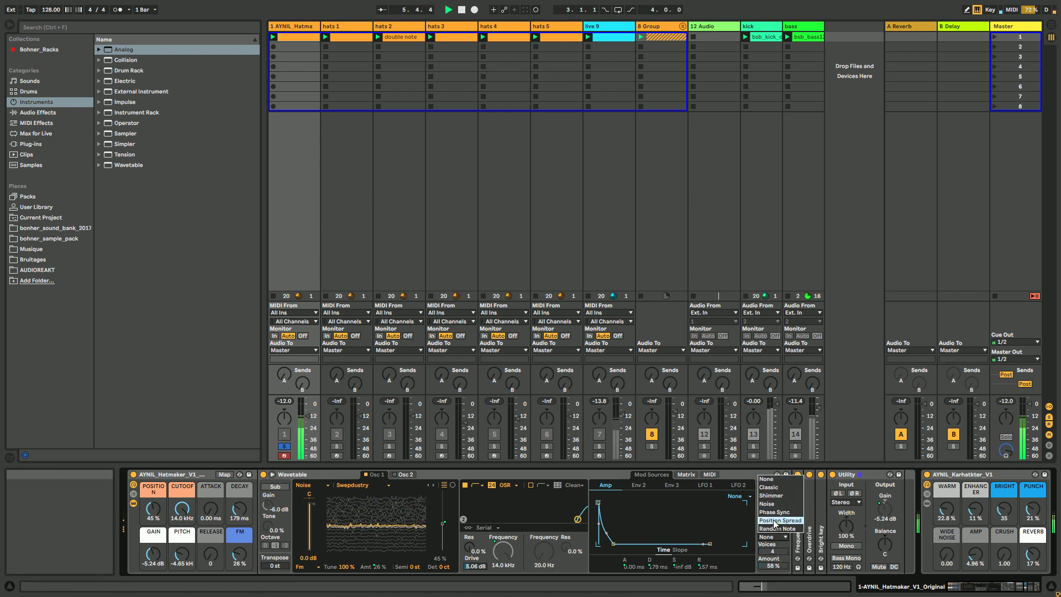
pyautogui.click(774, 522)
pyautogui.click(772, 536)
pyautogui.click(774, 494)
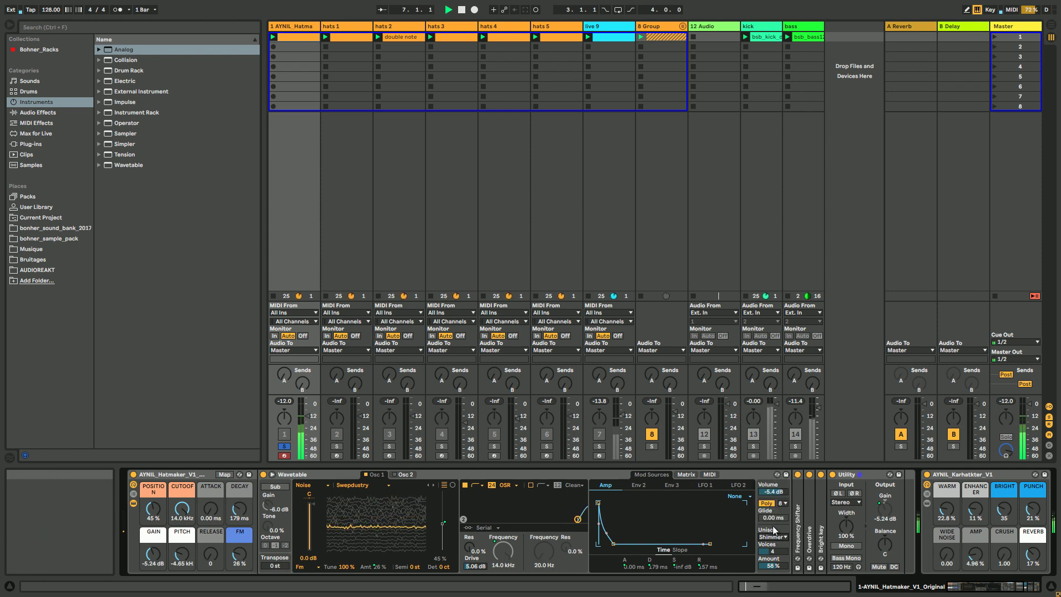
pyautogui.click(772, 537)
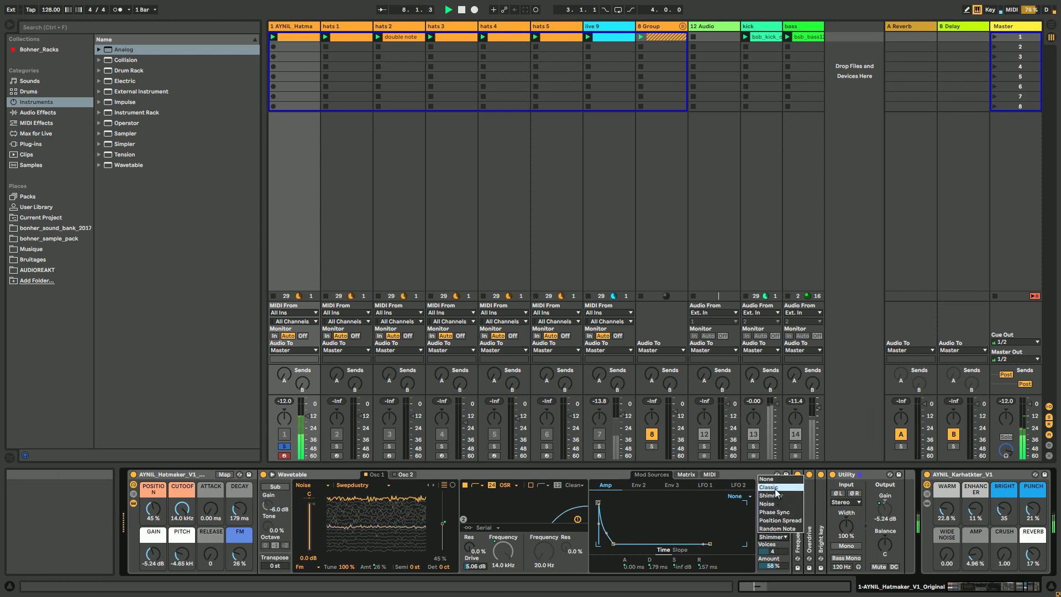
pyautogui.click(773, 487)
# Set Wavetable's unison mode to None and hide the devices inside the AYNIL_Hatmaker rack.
pyautogui.click(772, 537)
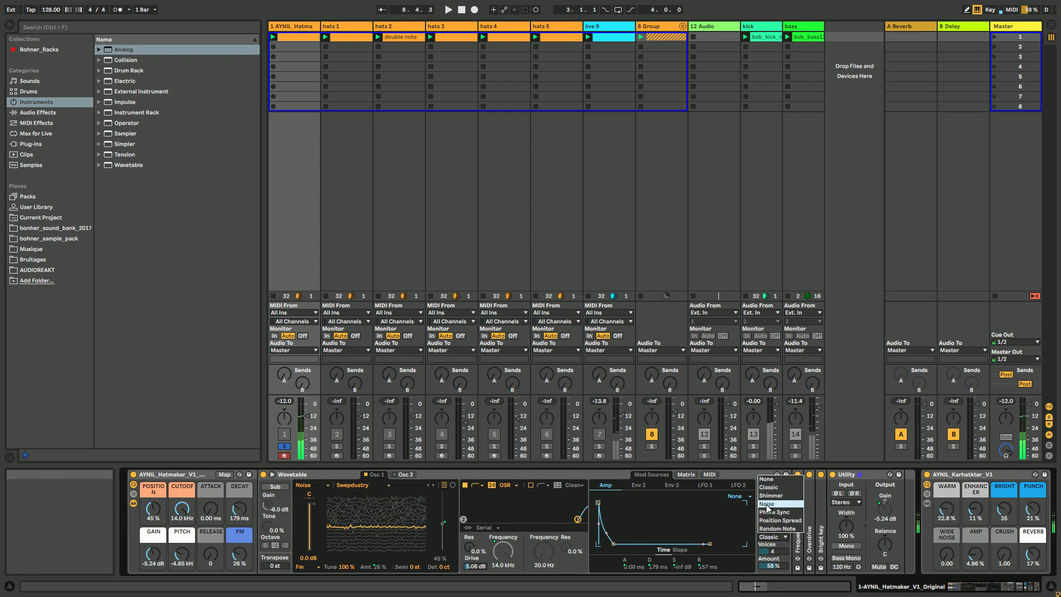
pyautogui.click(769, 482)
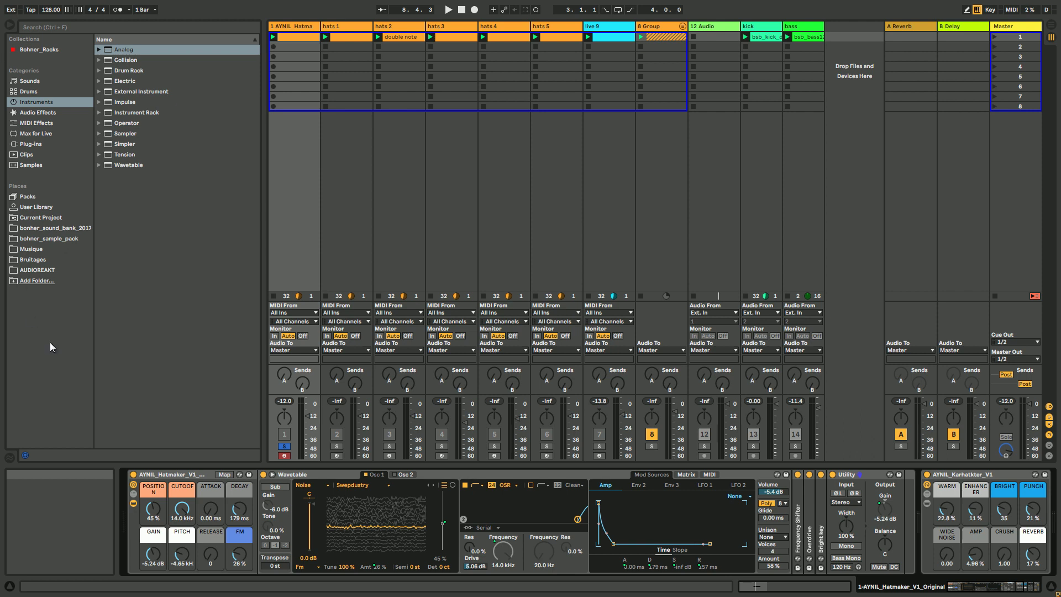
pyautogui.click(133, 503)
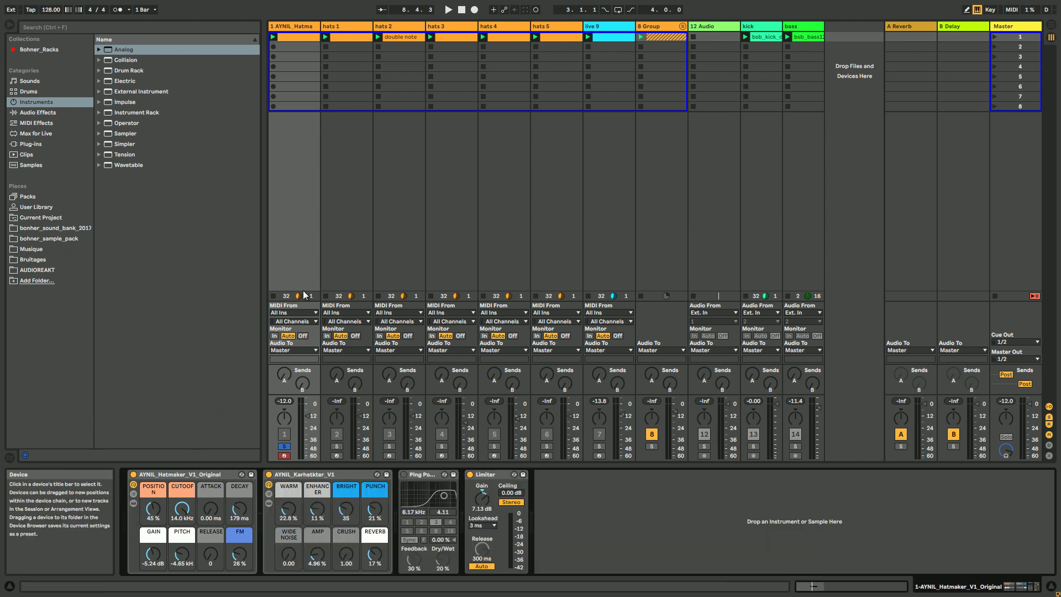